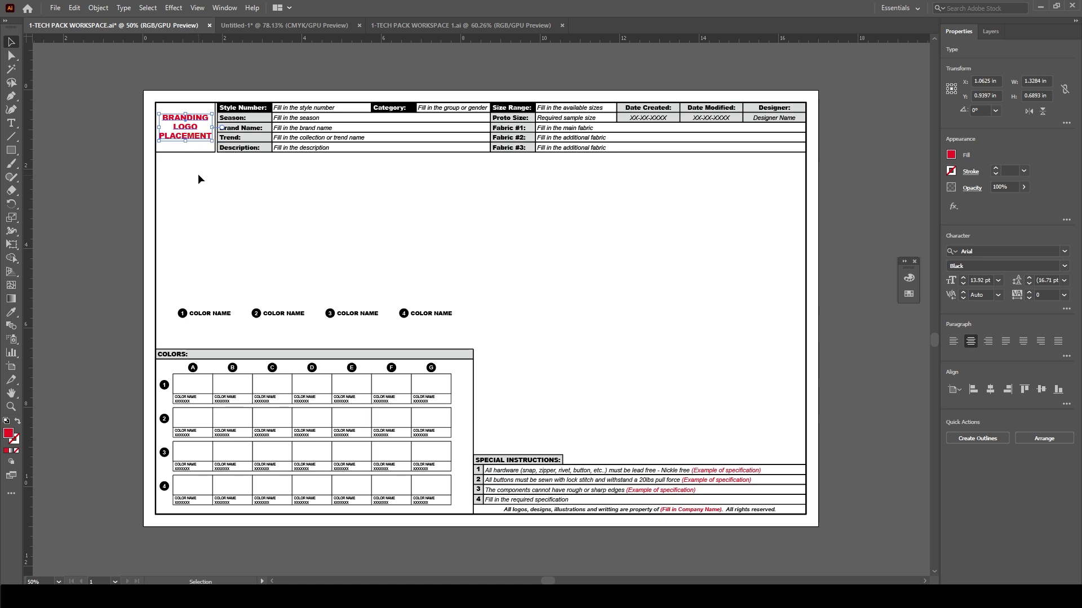
- Delete the red branding logo placeholder text from the header's logo box
key("Delete")
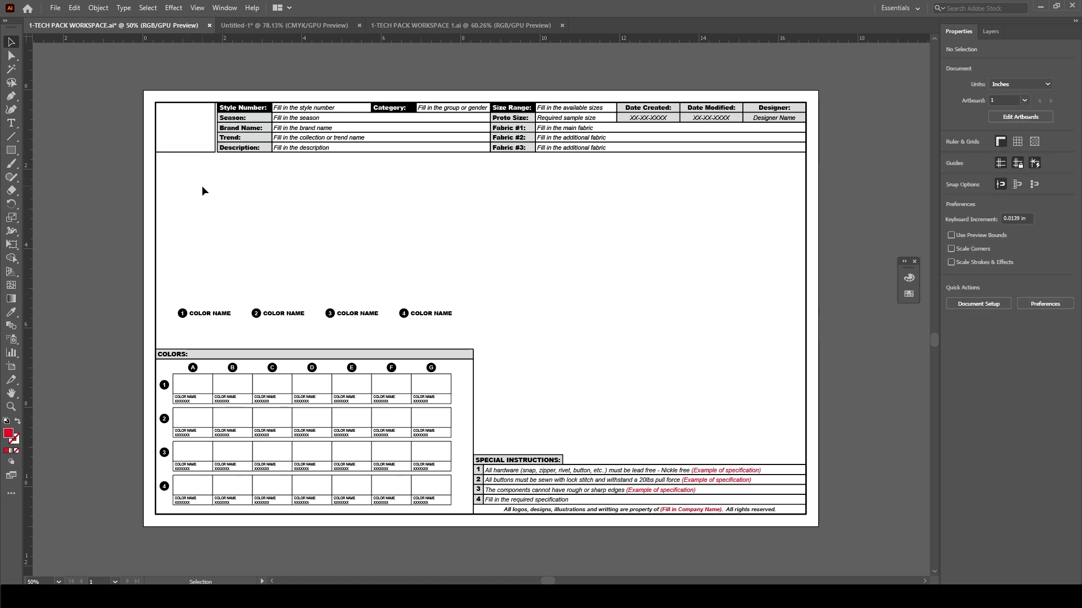
key("ctrl+z")
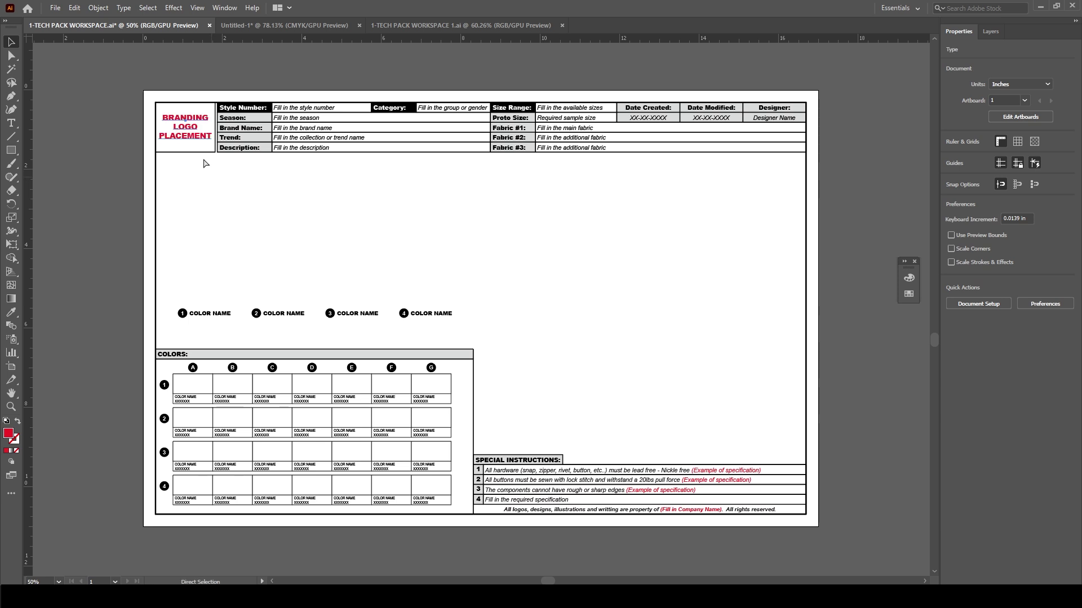
left_click(212, 198)
left_click(190, 135)
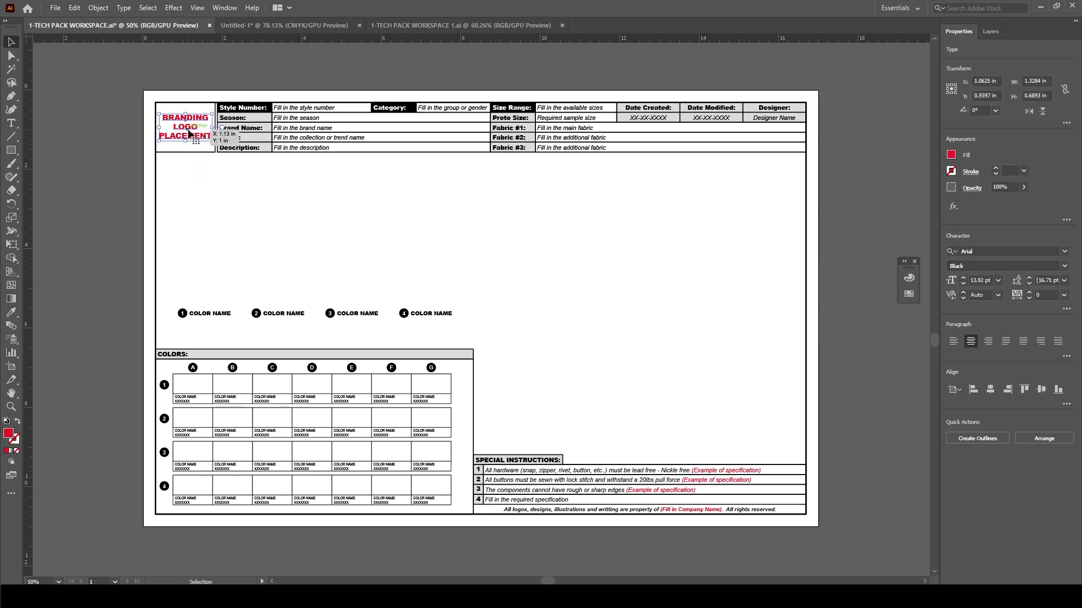
key("Delete")
- Fill the empty logo box in the header with the black swatch
left_click(12, 56)
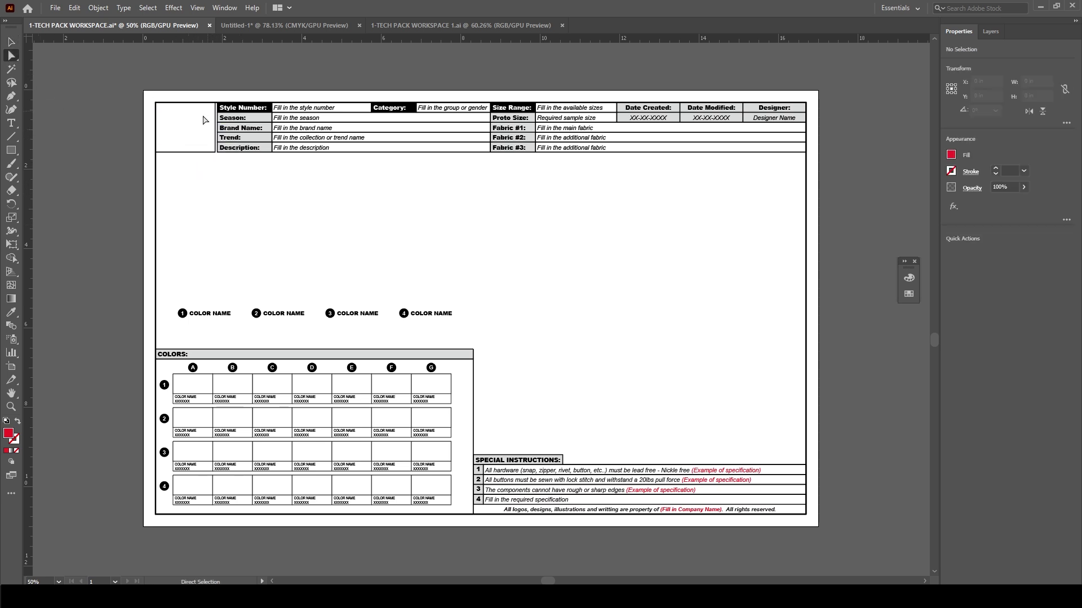
left_click(189, 151)
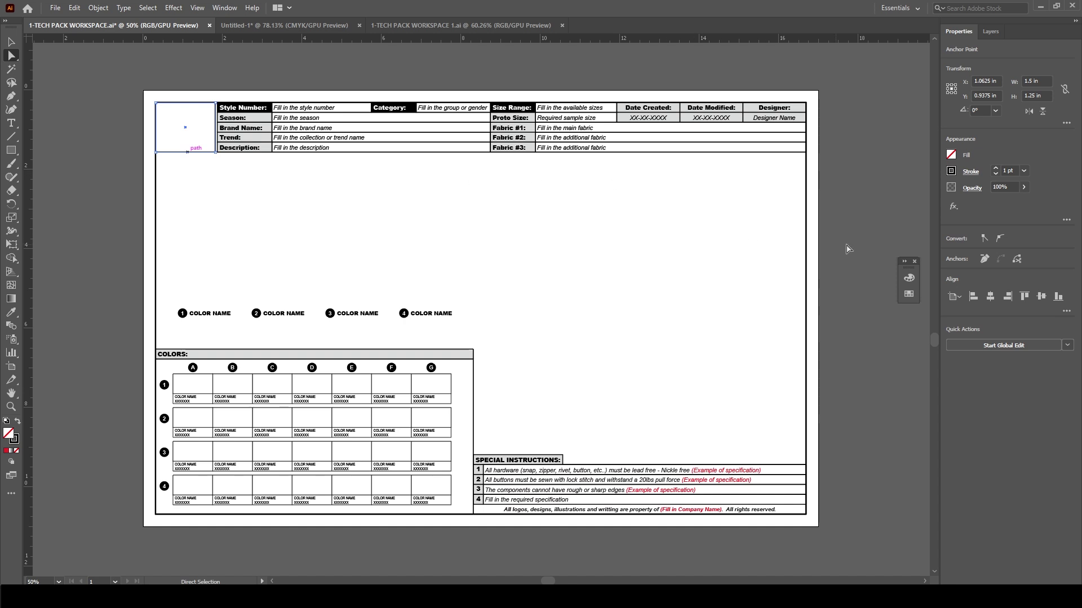
left_click(909, 294)
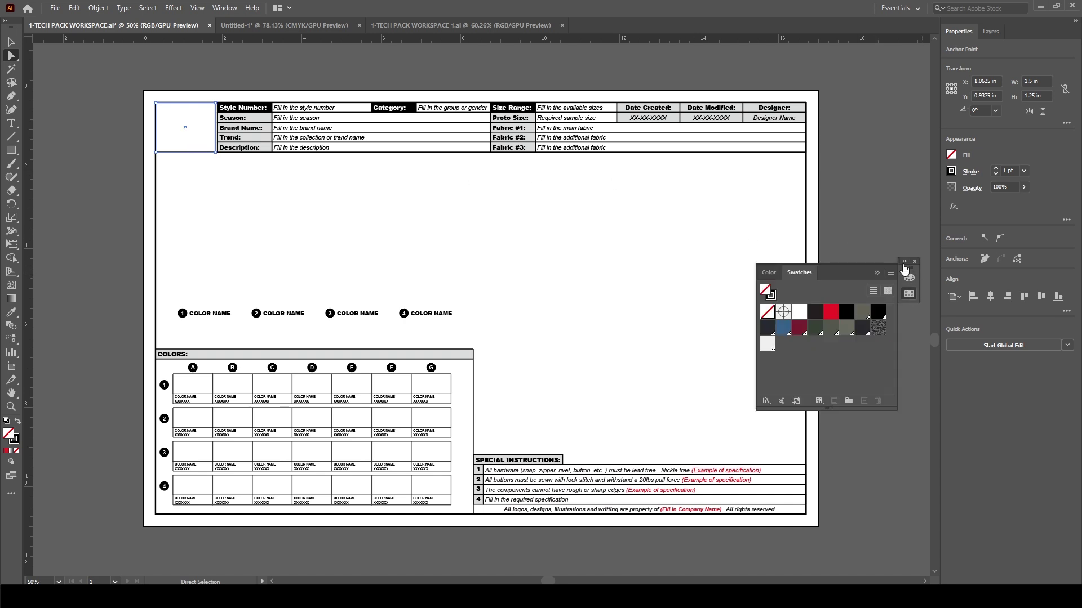
left_click(904, 262)
left_click_drag(965, 264, 907, 249)
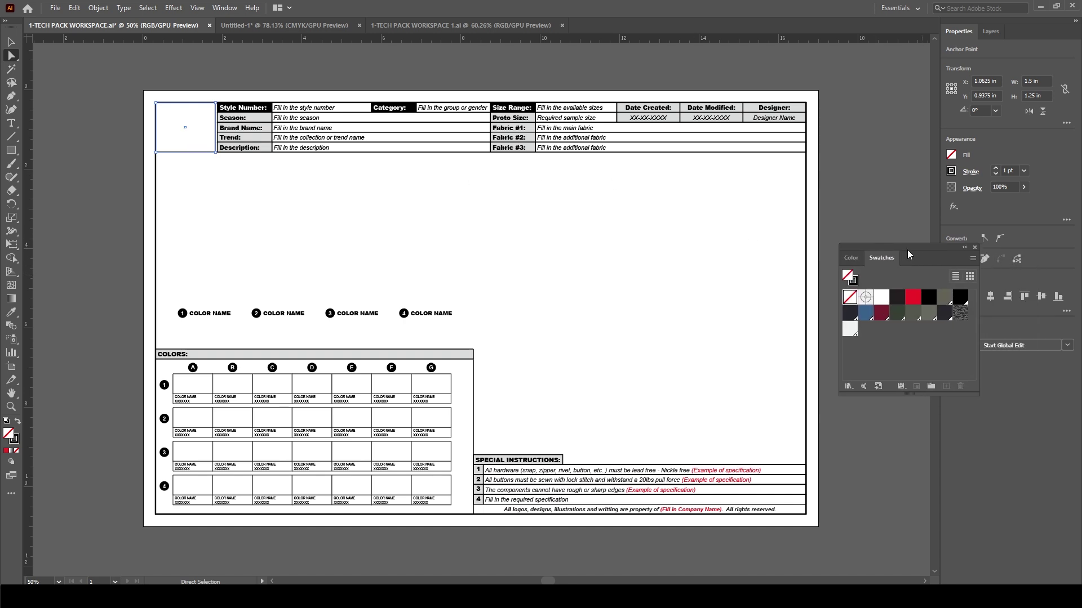
left_click(924, 298)
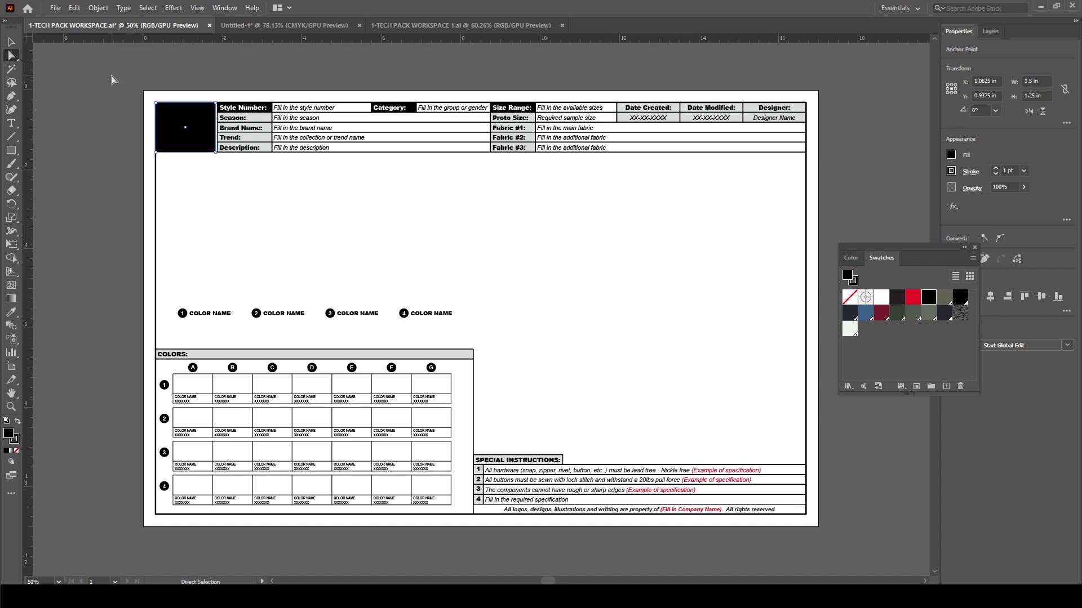
left_click(111, 76)
- Copy the JP Fashion Studio logo from the Untitled-1 document into the black logo box of the tech pack, and collapse the swatches
left_click(265, 28)
left_click(11, 43)
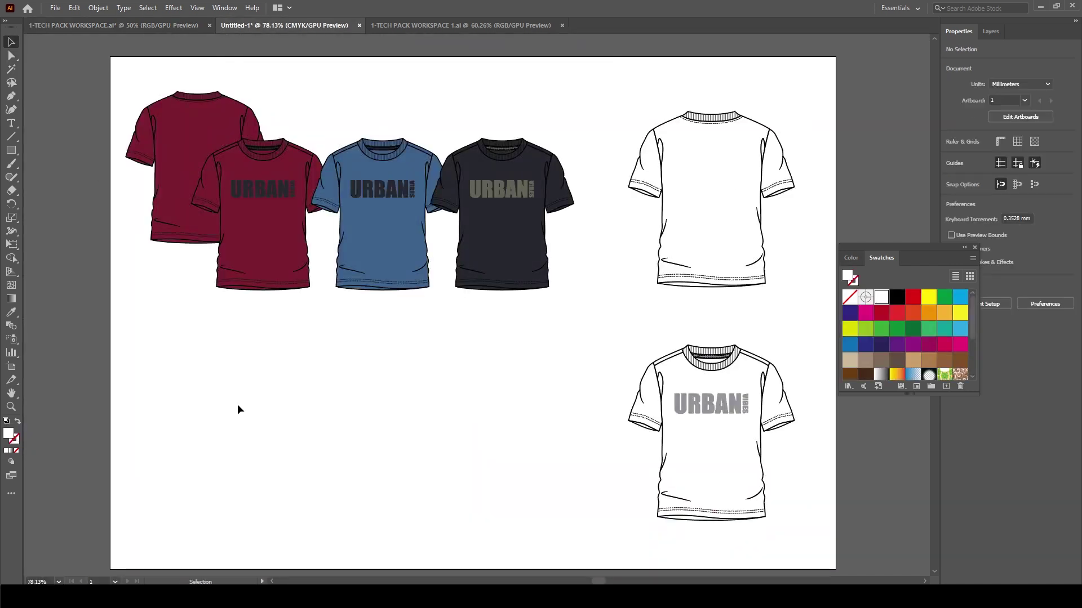
left_click_drag(238, 404, 404, 485)
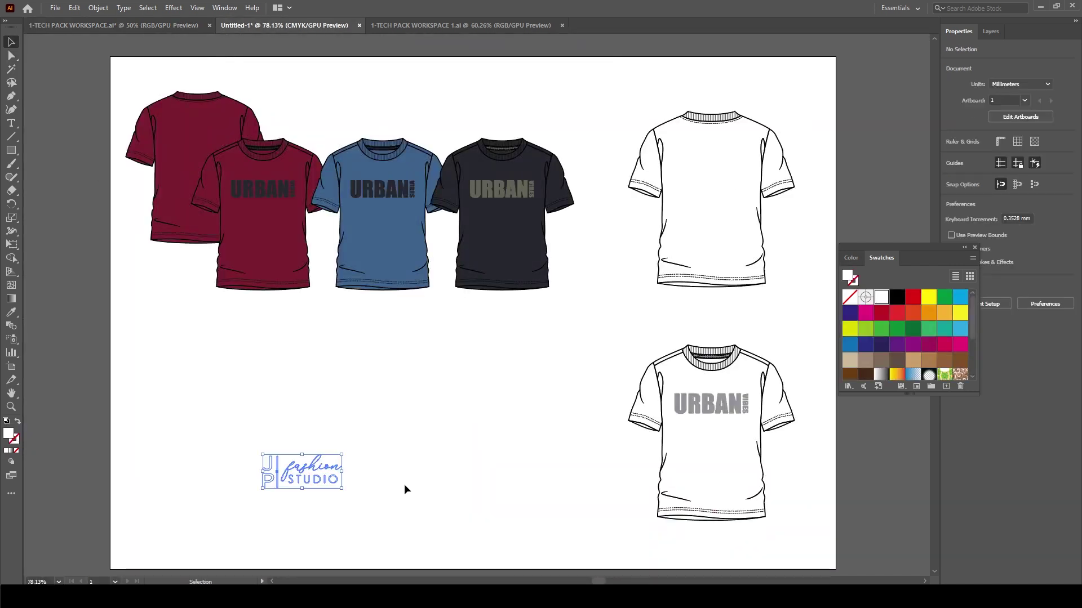
left_click(110, 25)
left_click_drag(120, 41, 190, 133)
left_click(141, 188)
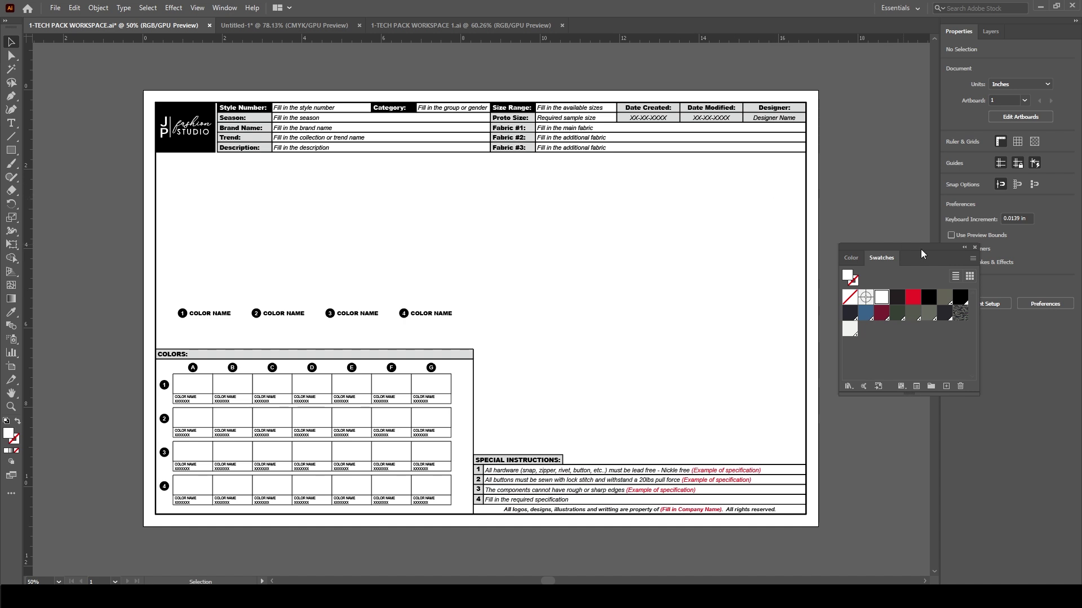
left_click(964, 248)
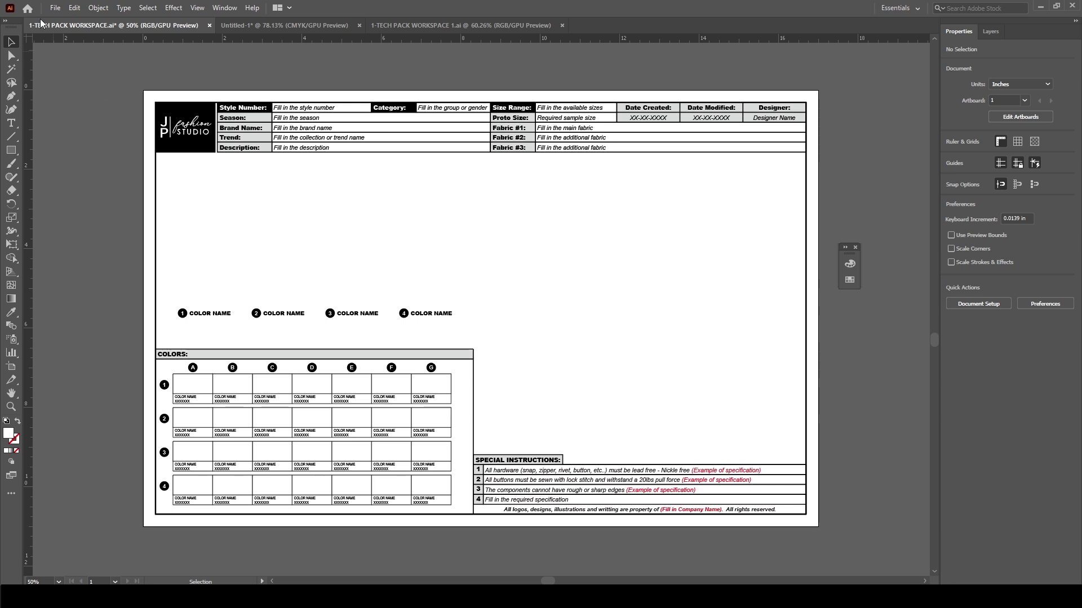
left_click(56, 8)
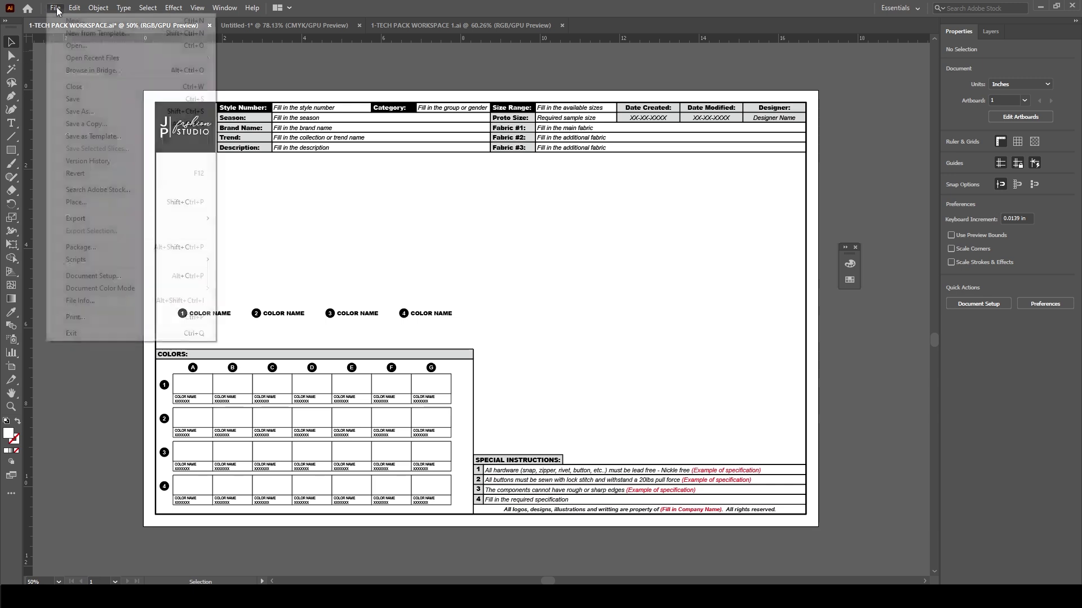
left_click(123, 201)
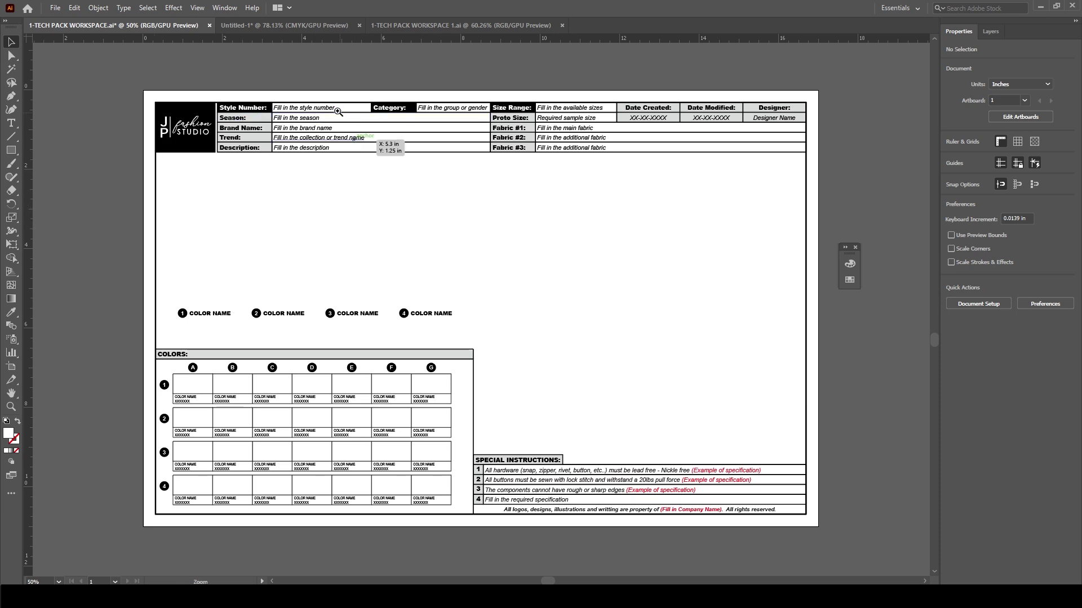
- Replace the style number placeholder in the header with 1234
key("ctrl+space")
left_click_drag(260, 93, 374, 135)
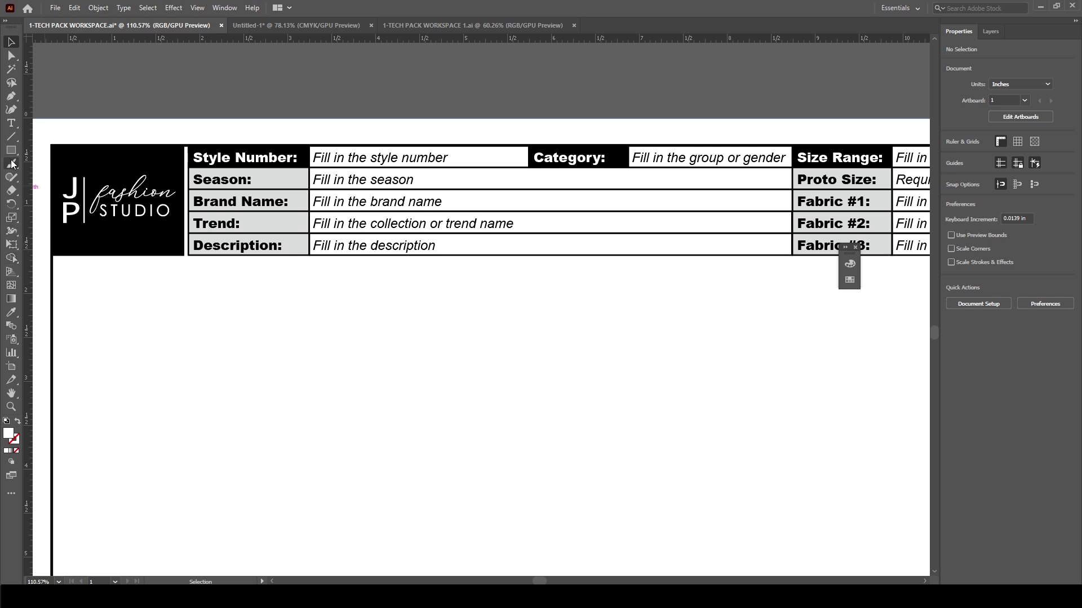
left_click(11, 123)
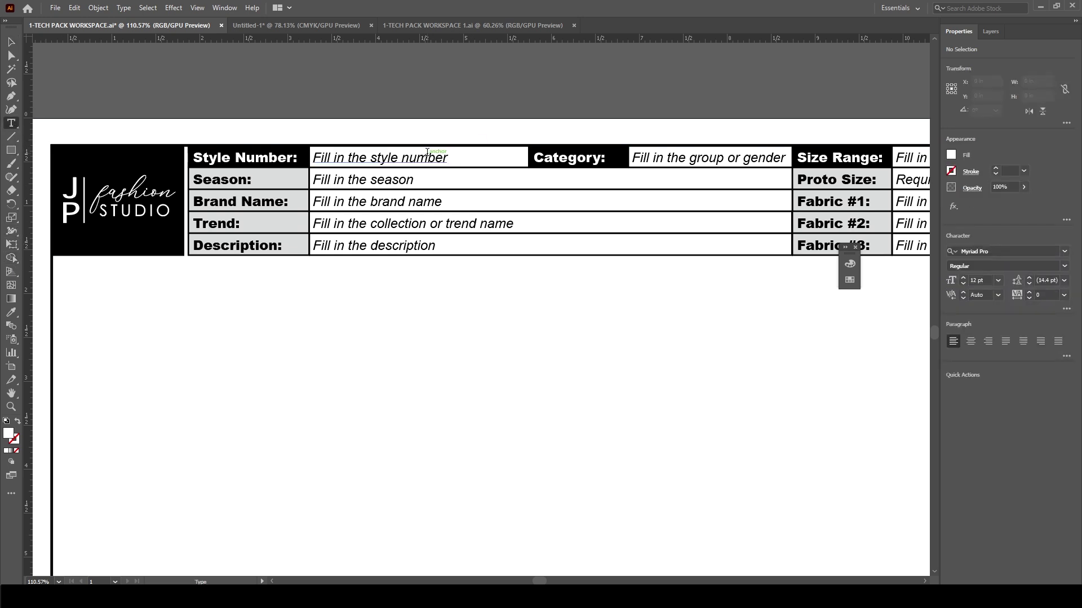
left_click(12, 123)
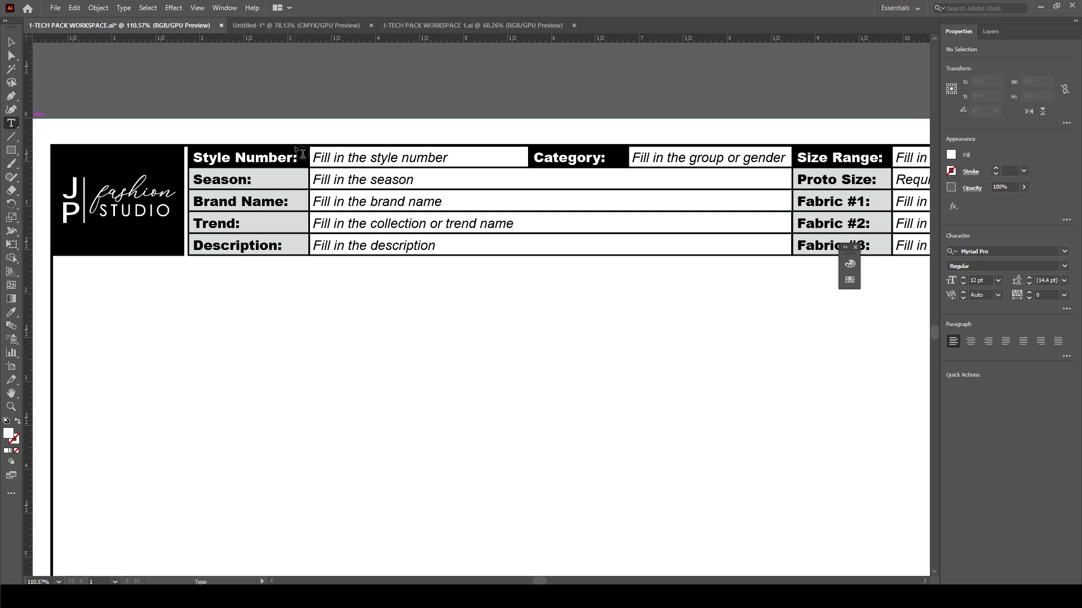
double_click(324, 157)
left_click(327, 156)
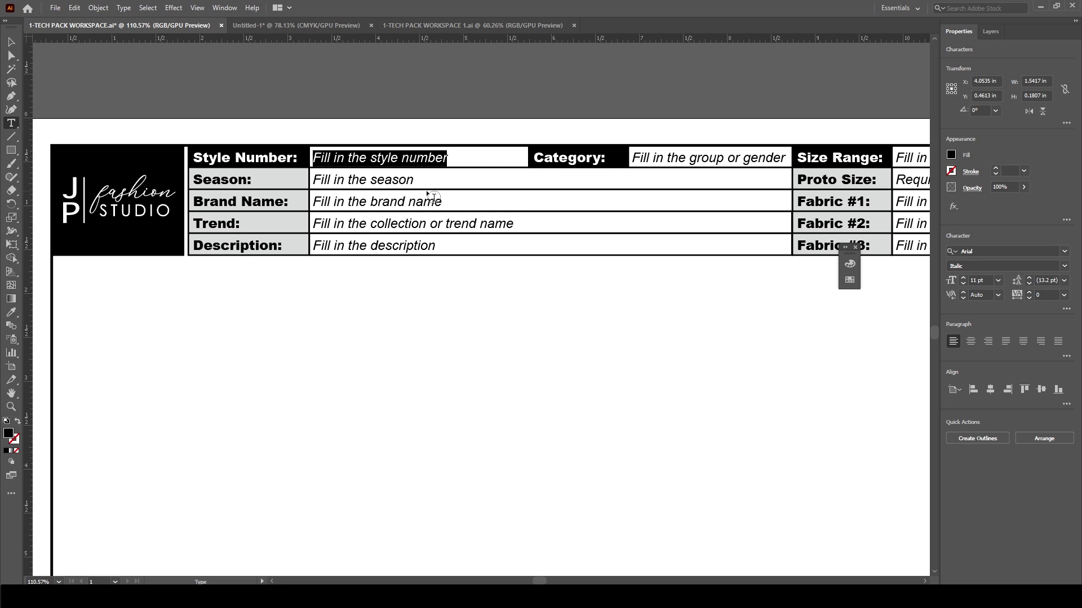
type("1234")
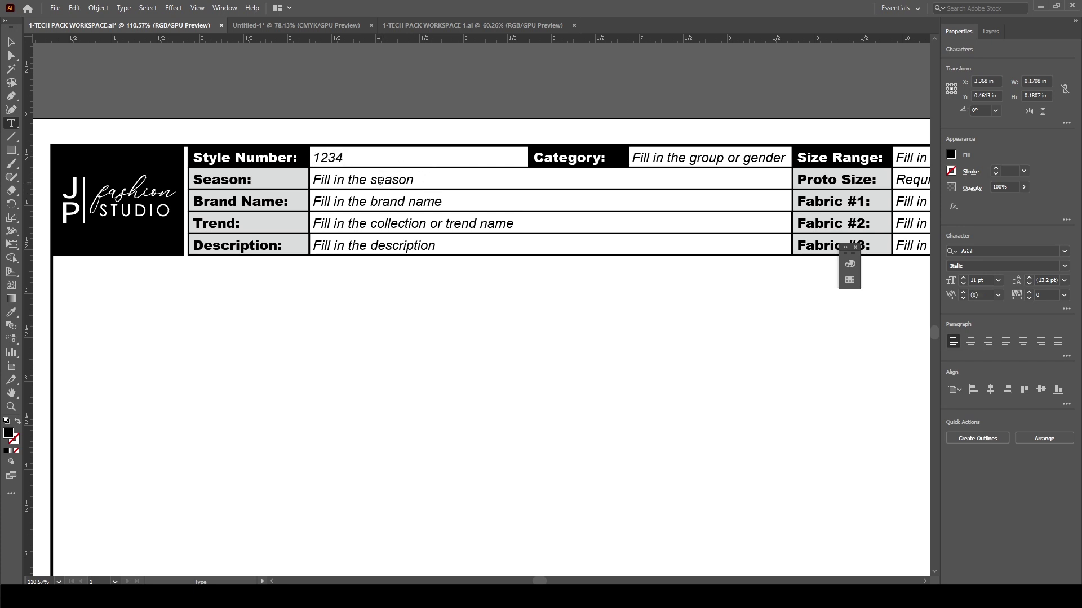
- Replace the season placeholder with "spring 2022"
triple_click(381, 181)
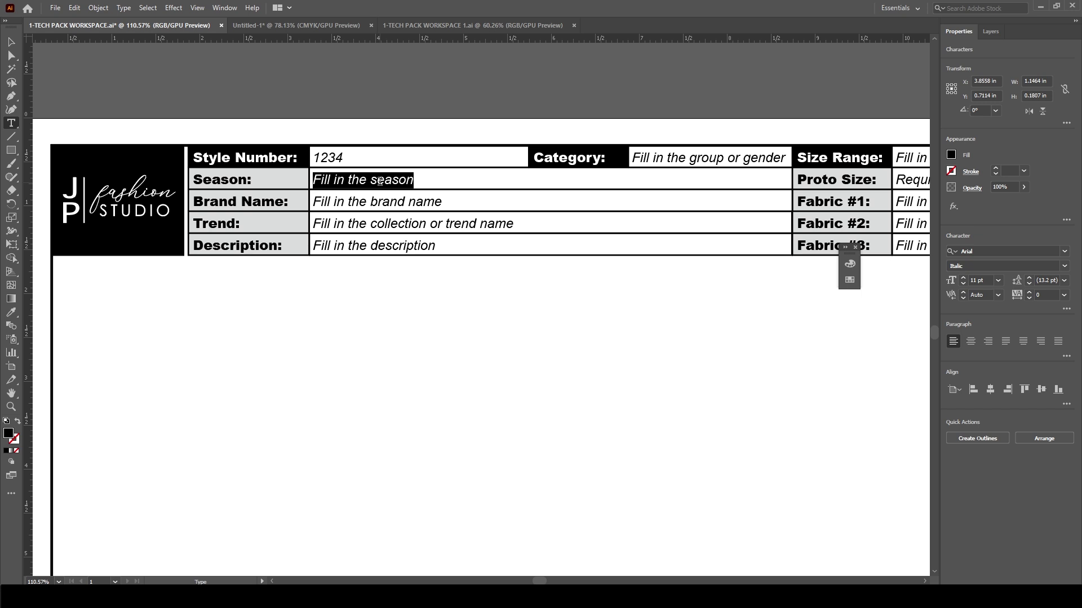
type("spring ")
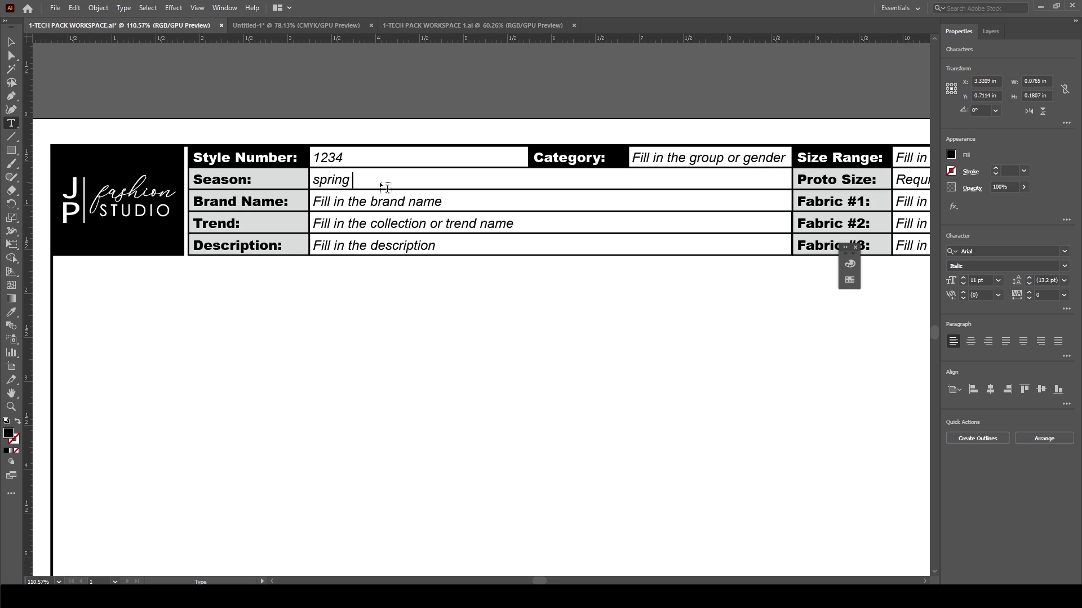
type("2020")
key("BackSpace")
type("2")
- Replace the brand name placeholder with "brand name" and finish editing the text
double_click(363, 201)
triple_click(363, 201)
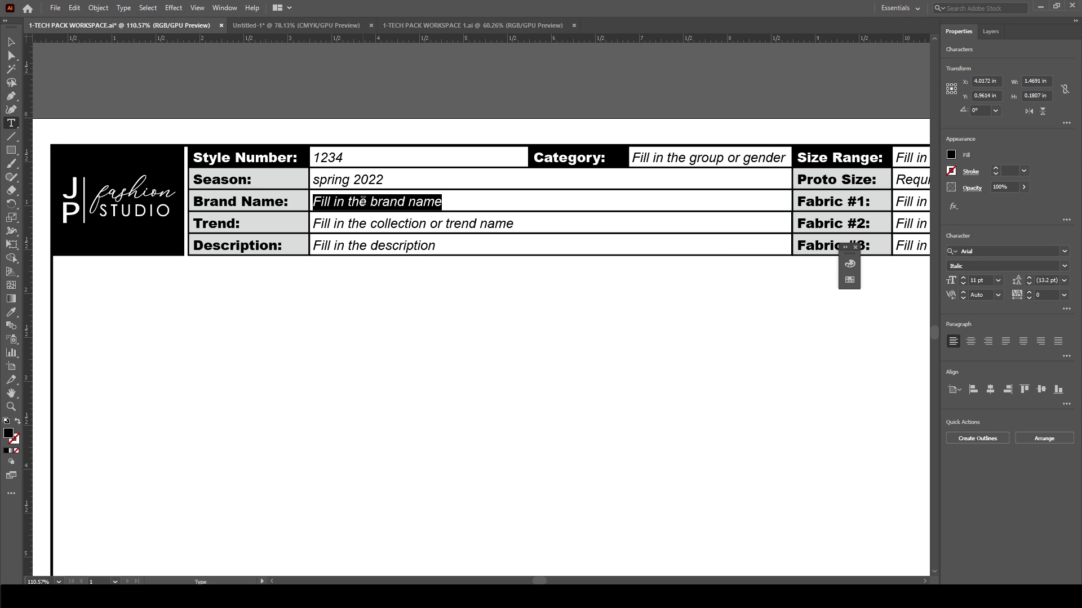
type("bra")
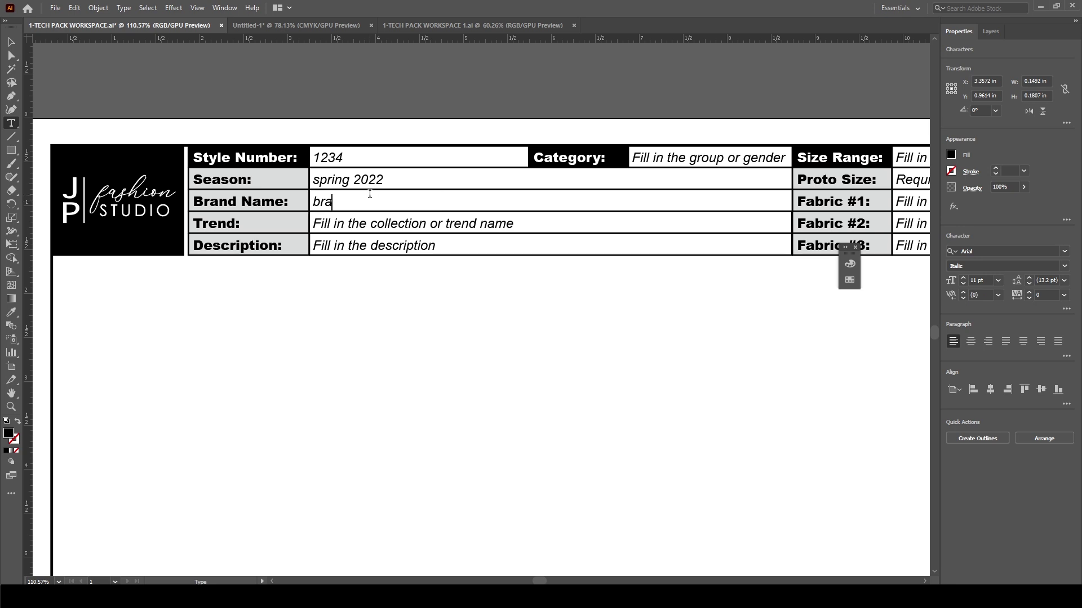
type("nd name")
key("Escape")
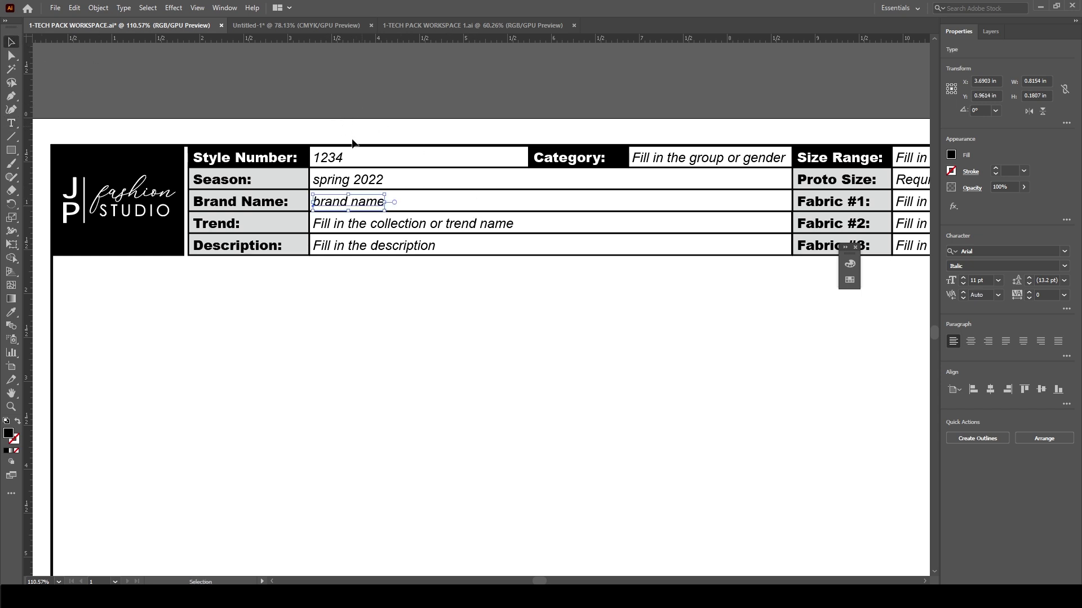
- Examine the header's size, fabric, date and designer fields, then the color name labels and color table
left_click_drag(623, 314, 326, 242)
left_click_drag(676, 254, 350, 297)
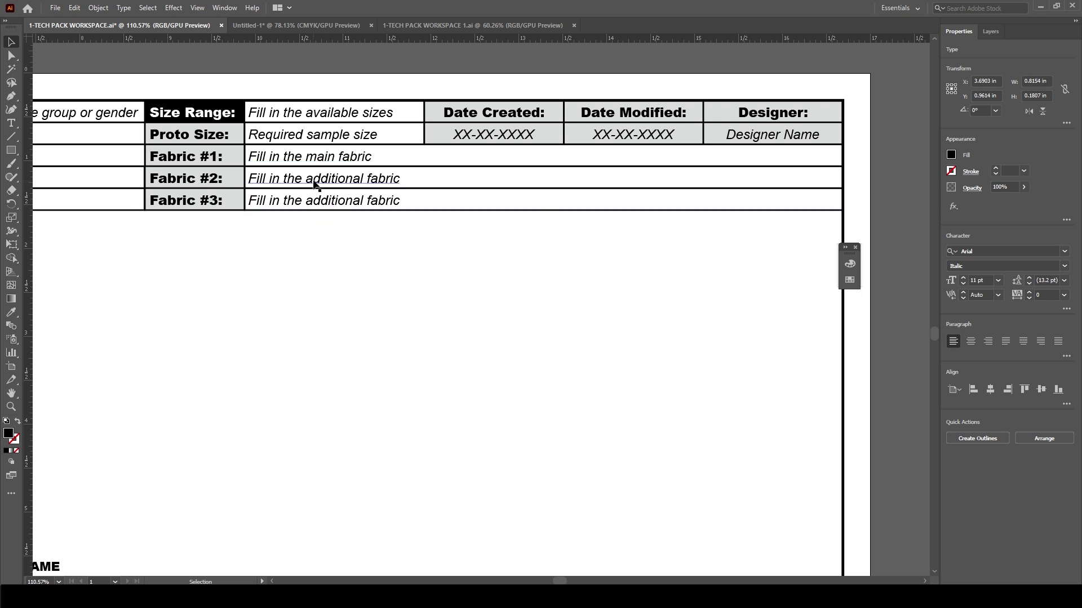
left_click(326, 252)
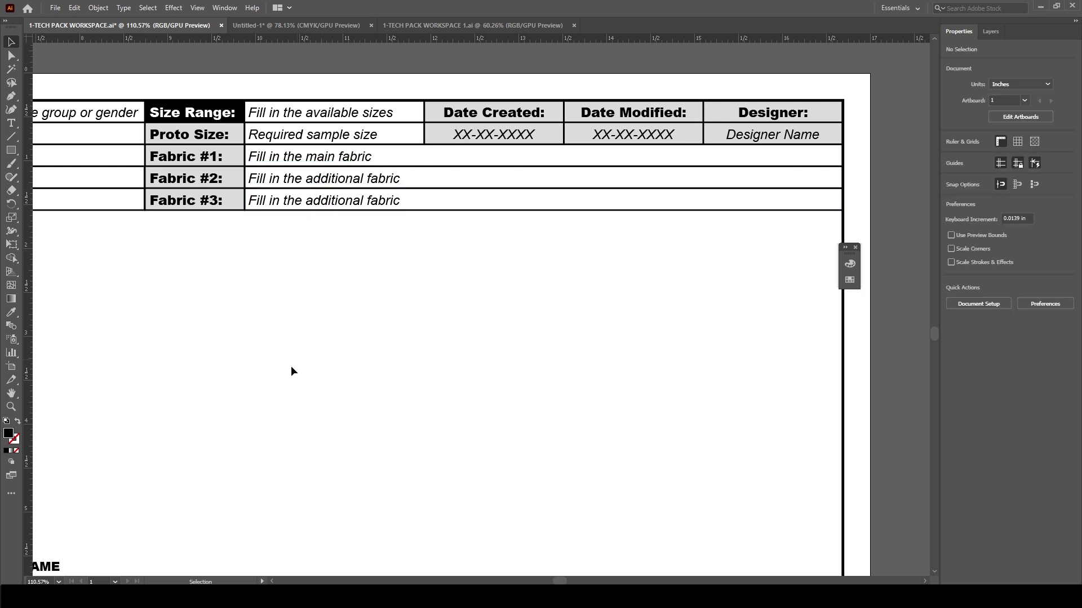
key("space")
left_click_drag(169, 382, 580, 280)
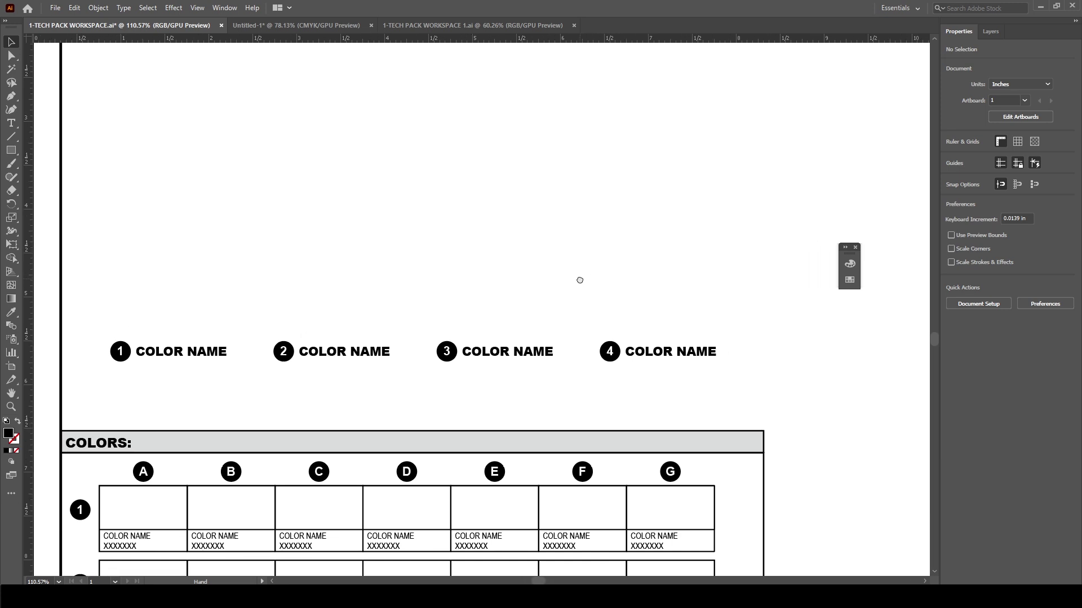
key("ctrl+0")
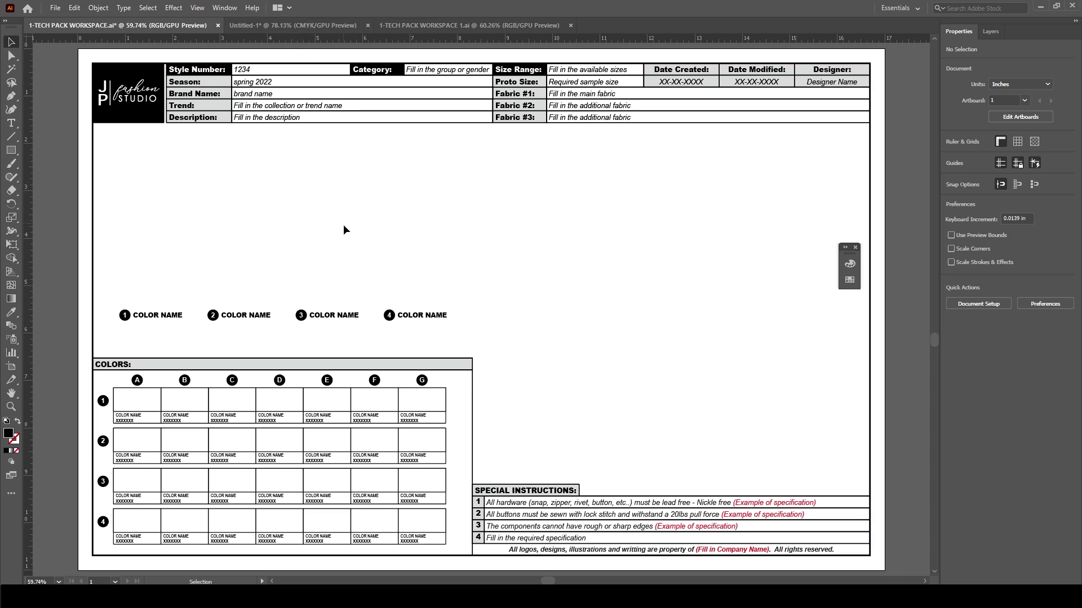
- Copy the four colored T-shirt sketches from the Untitled-1 document and return to the tech pack document
left_click(301, 25)
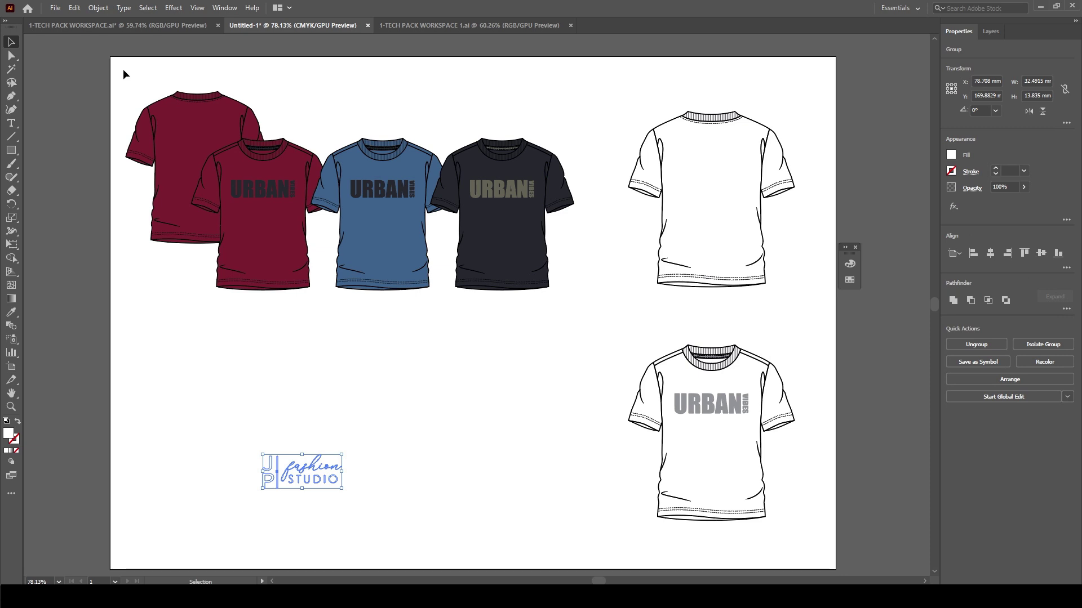
left_click_drag(123, 70, 229, 143)
key("a")
key("v")
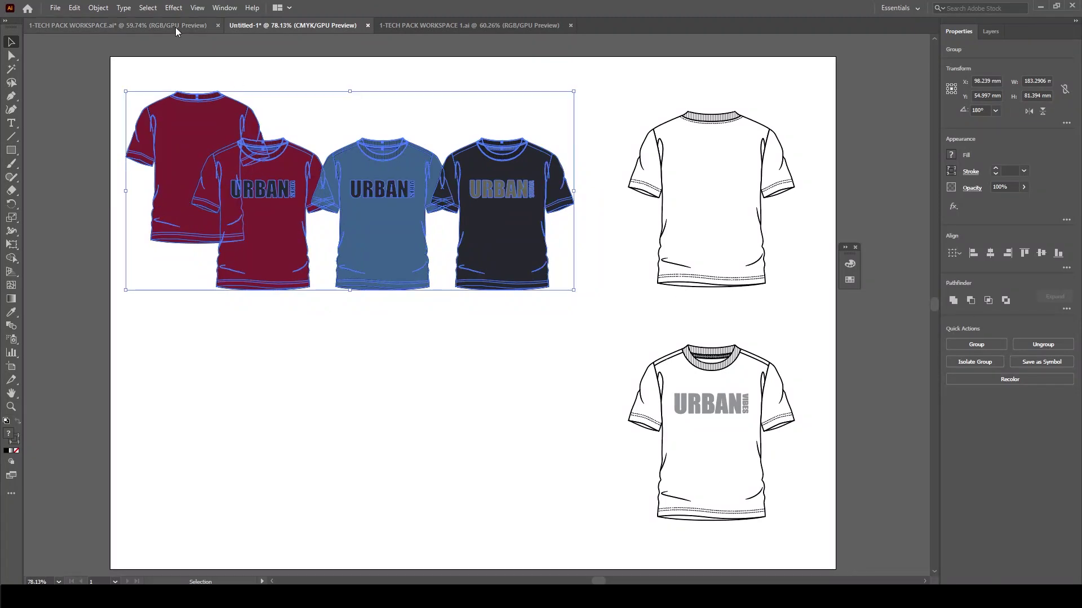
left_click_drag(120, 66, 572, 335)
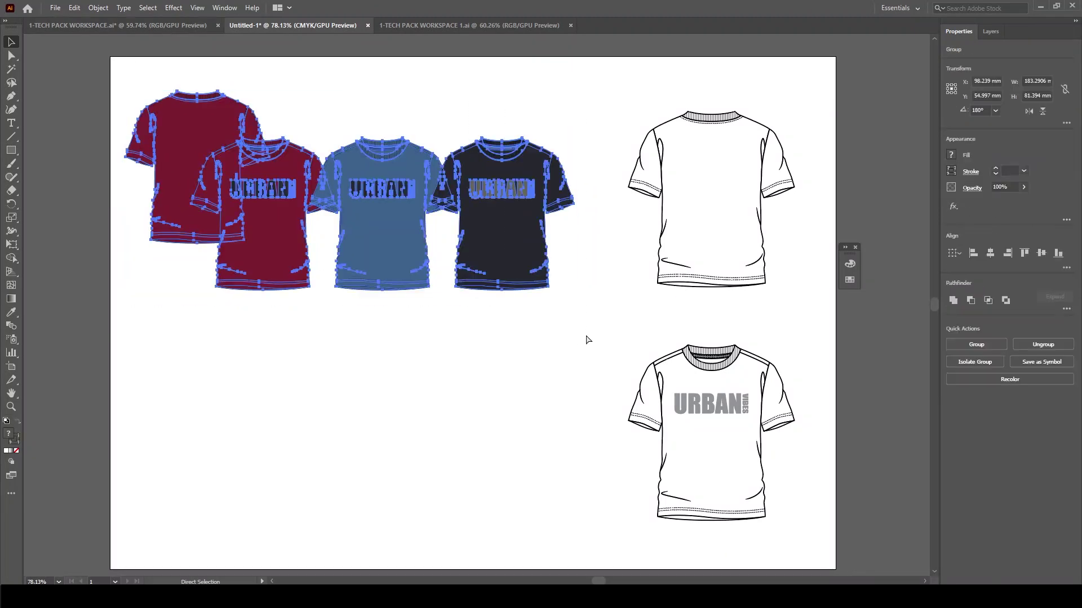
left_click(161, 25)
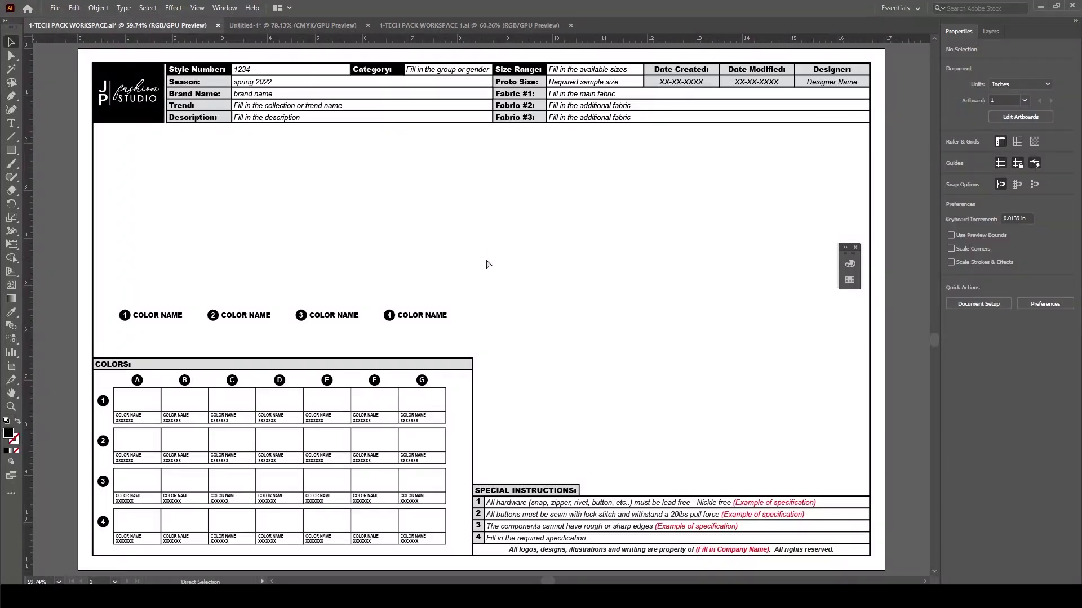
- Try to place the copied T-shirt sketches above the four color name labels, and undo the placement
key("ctrl+v")
left_click_drag(590, 352, 409, 264)
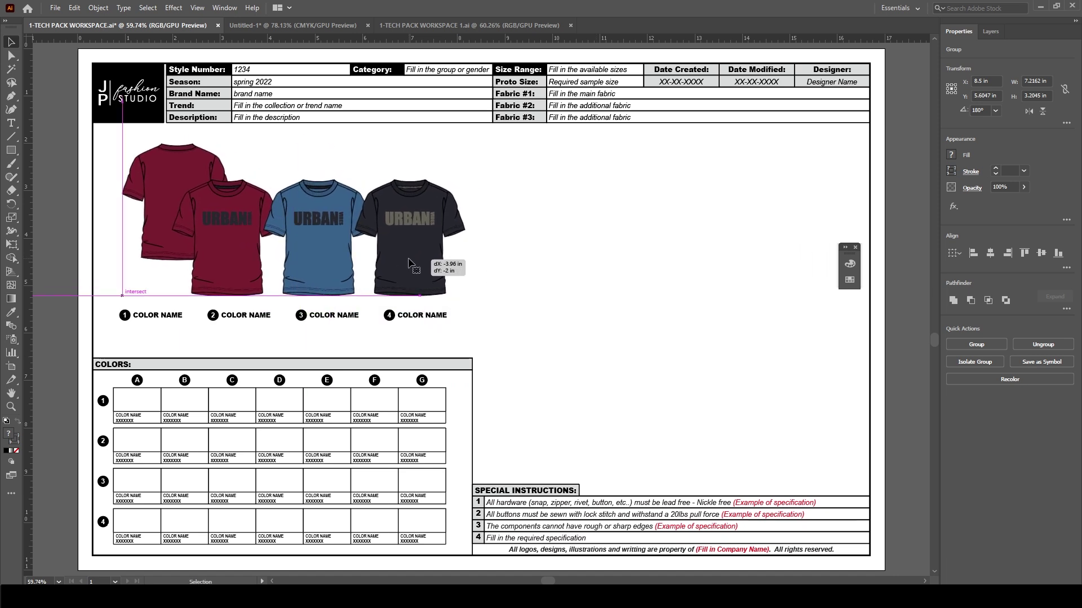
key("ctrl+z")
key("ctrl+z")
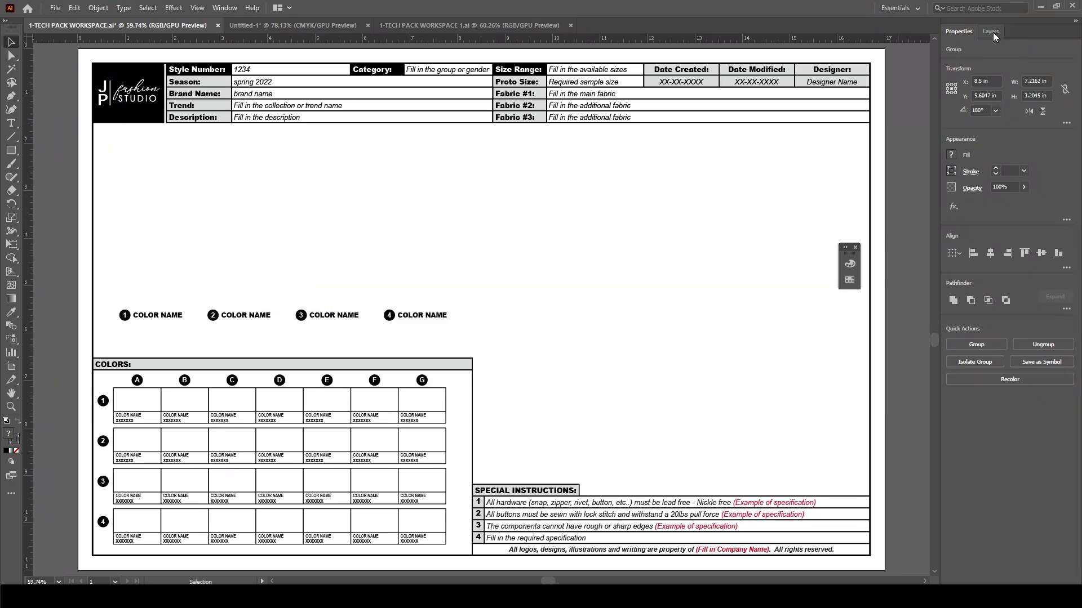
- Add a new layer above Layer 1 in the tech pack document
left_click(993, 32)
left_click(1047, 580)
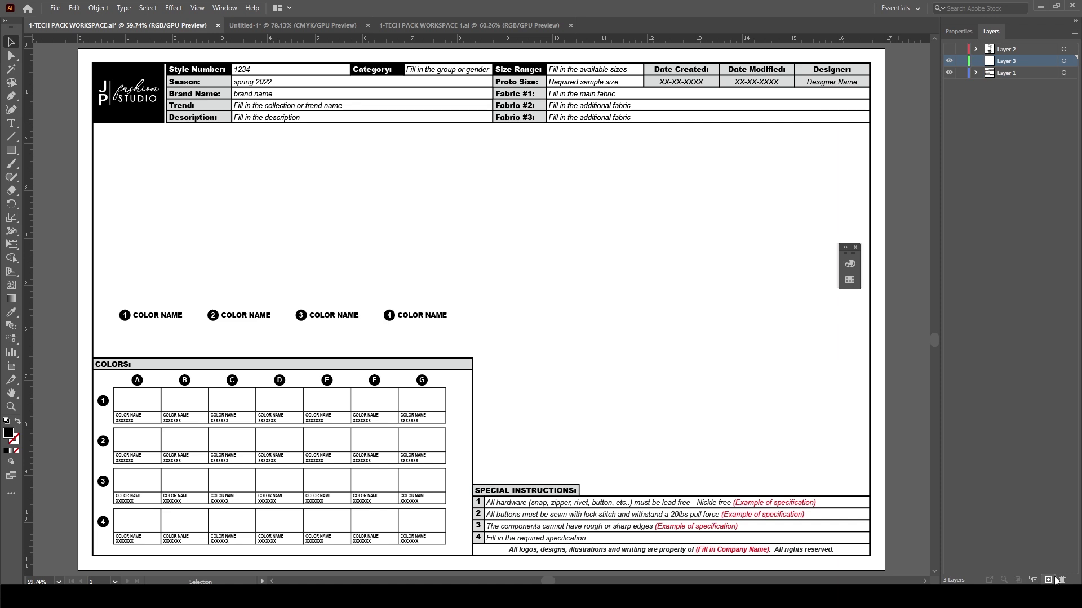
- Paste the copied T-shirt sketches onto Layer 3 and place them above the color name labels
key("ctrl+v")
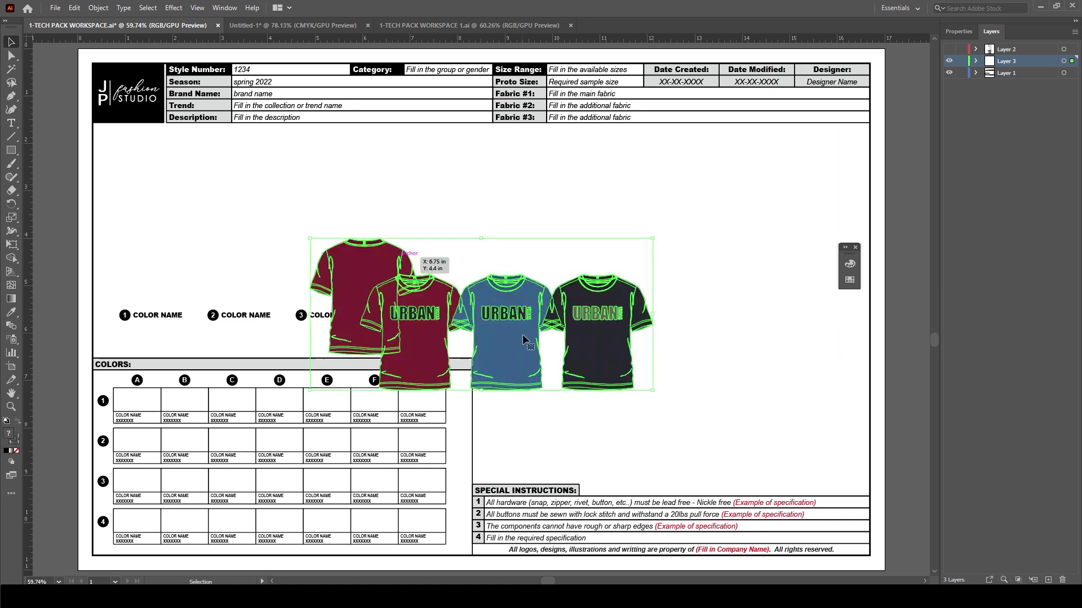
left_click_drag(519, 348, 343, 249)
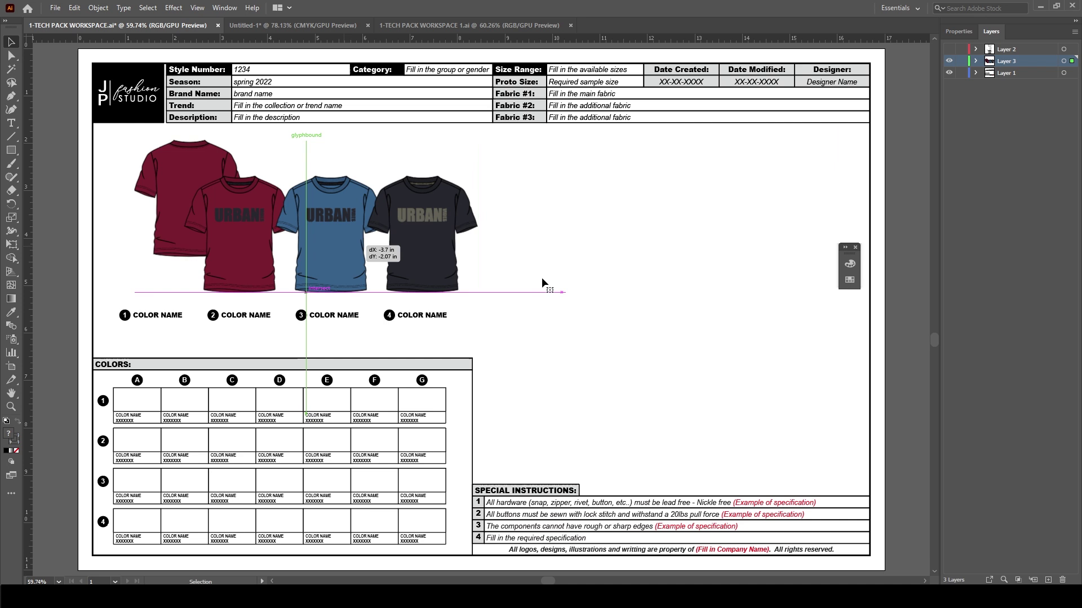
left_click(576, 279)
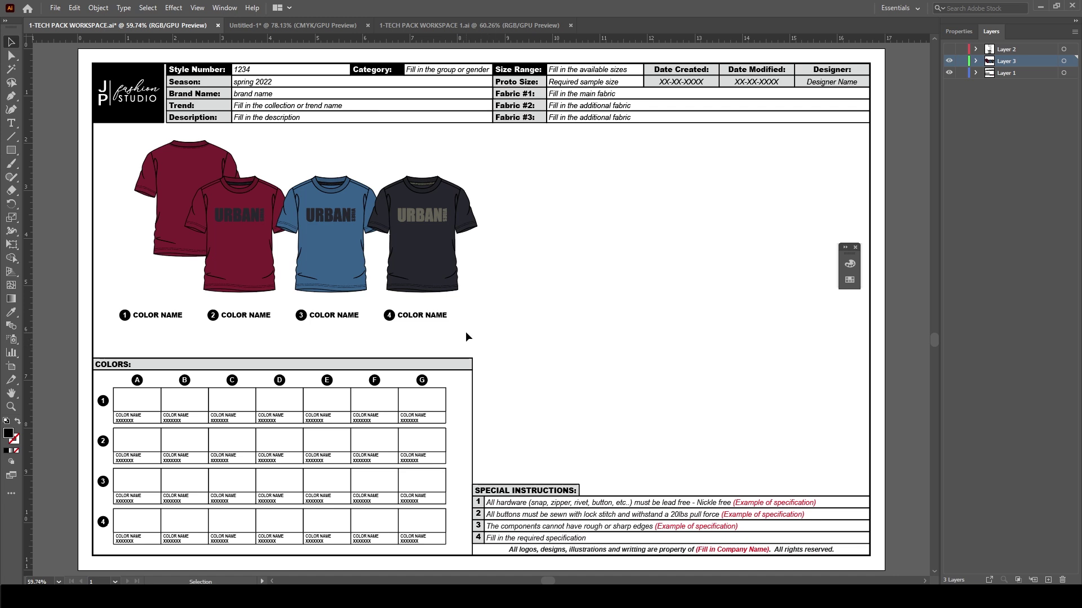
- Move the color name labels so the first three sit beneath the front-view T-shirts, and delete the fourth label
left_click_drag(465, 333, 217, 319)
left_click(589, 295)
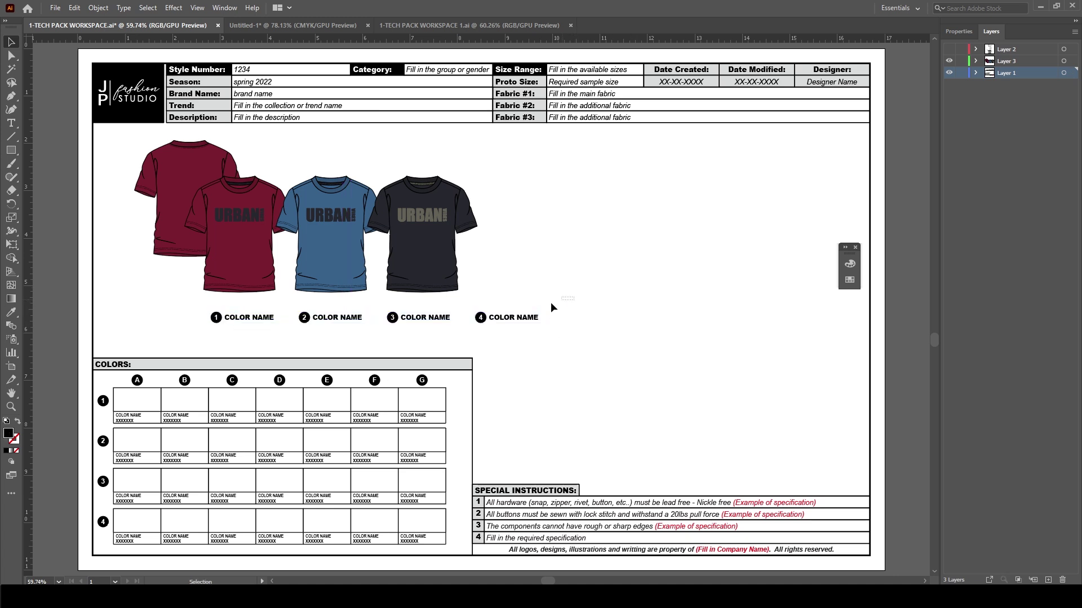
key("ctrl+a")
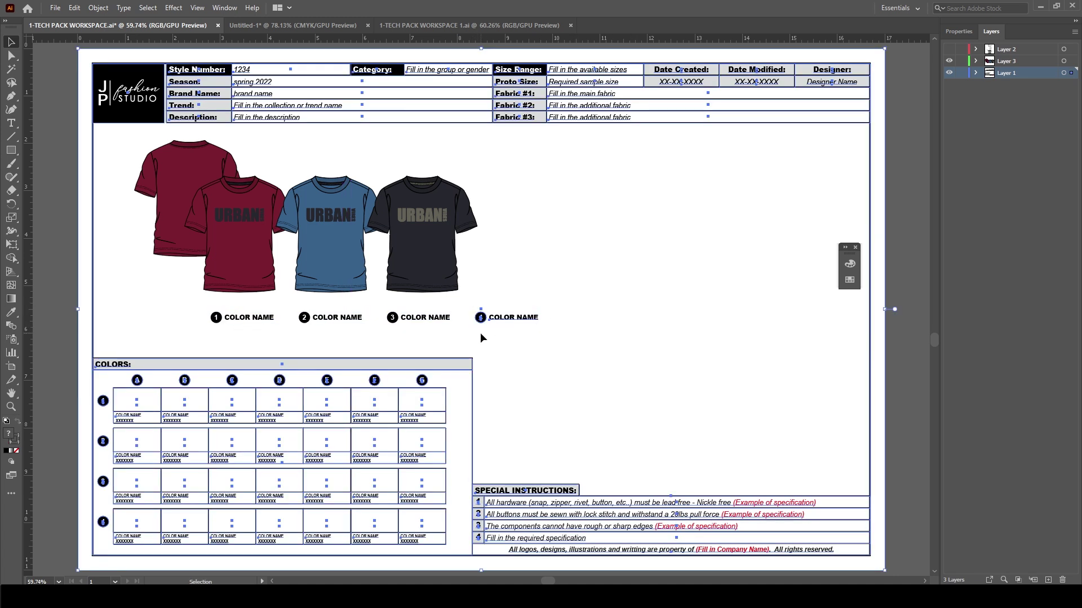
left_click(519, 319)
key("Delete")
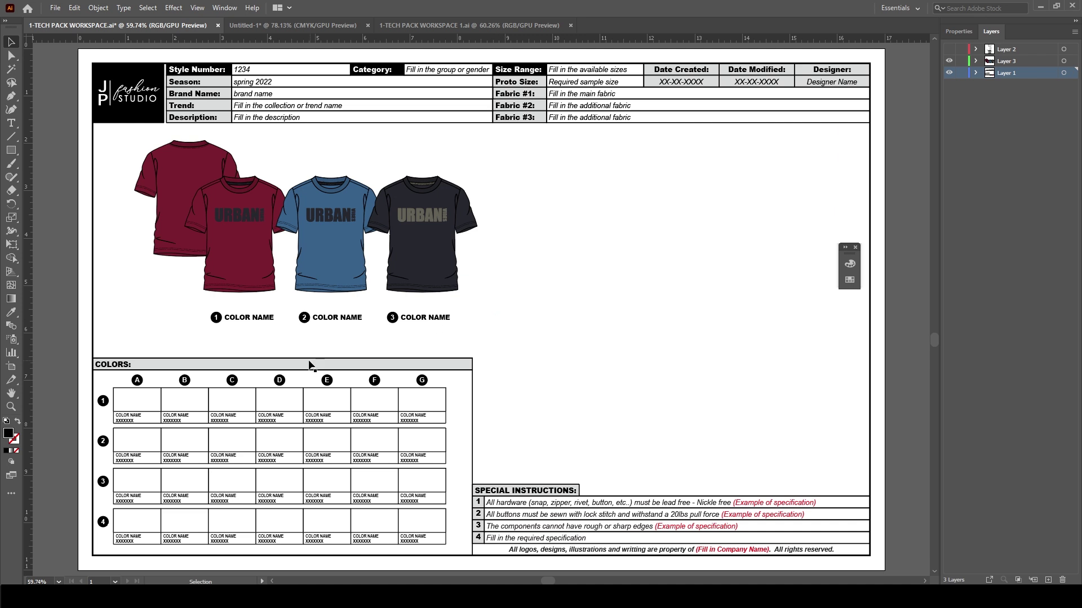
- Replace the placeholder text of color label 1 under the red T-shirt with BIKING RED
left_click(250, 319)
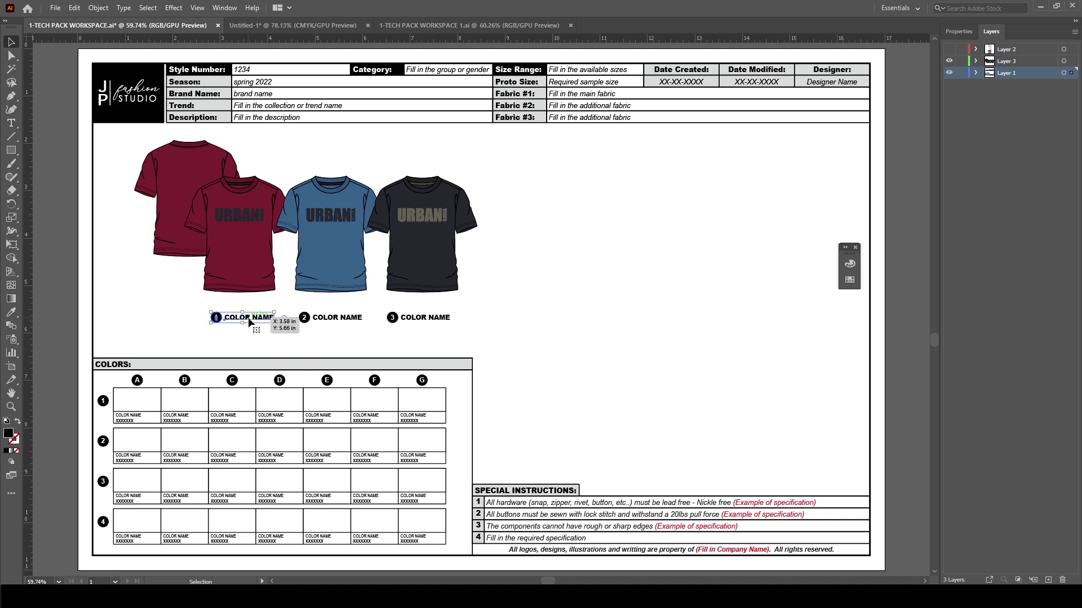
left_click(11, 122)
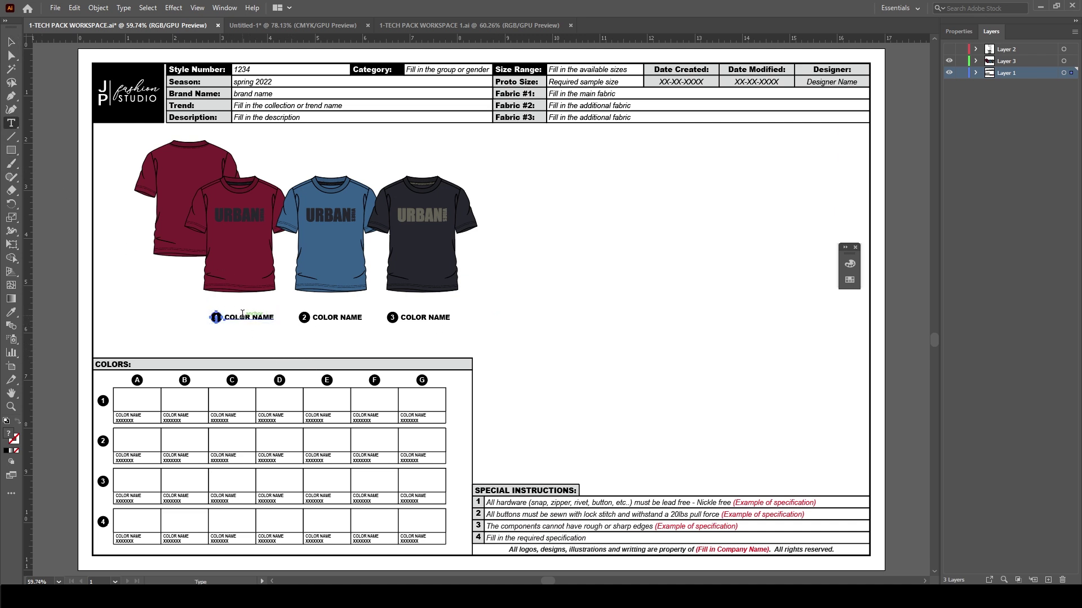
double_click(242, 316)
triple_click(242, 316)
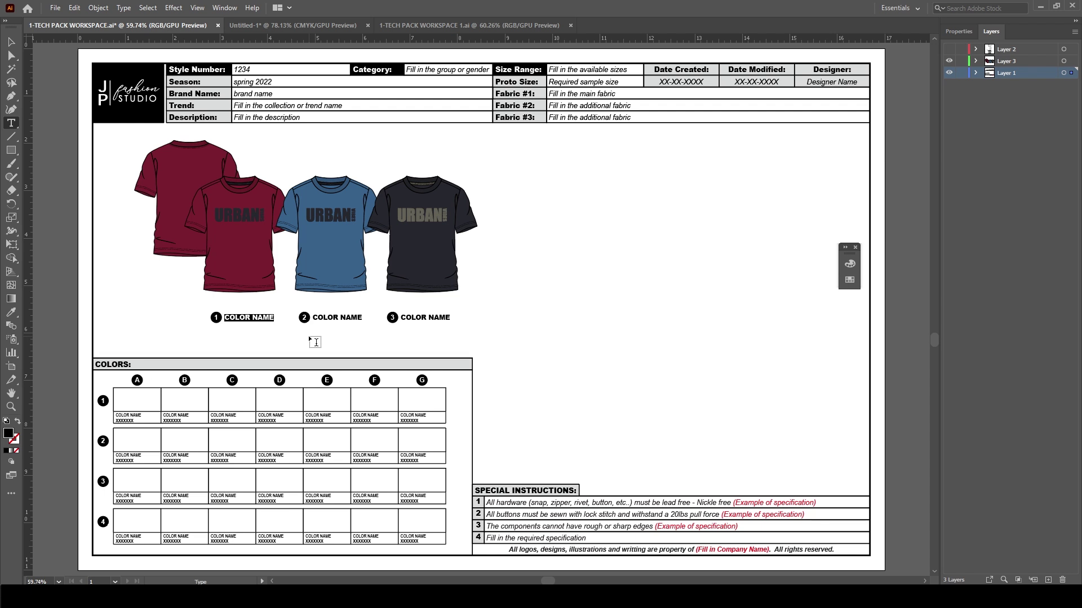
type("BIKING RED")
left_click(10, 41)
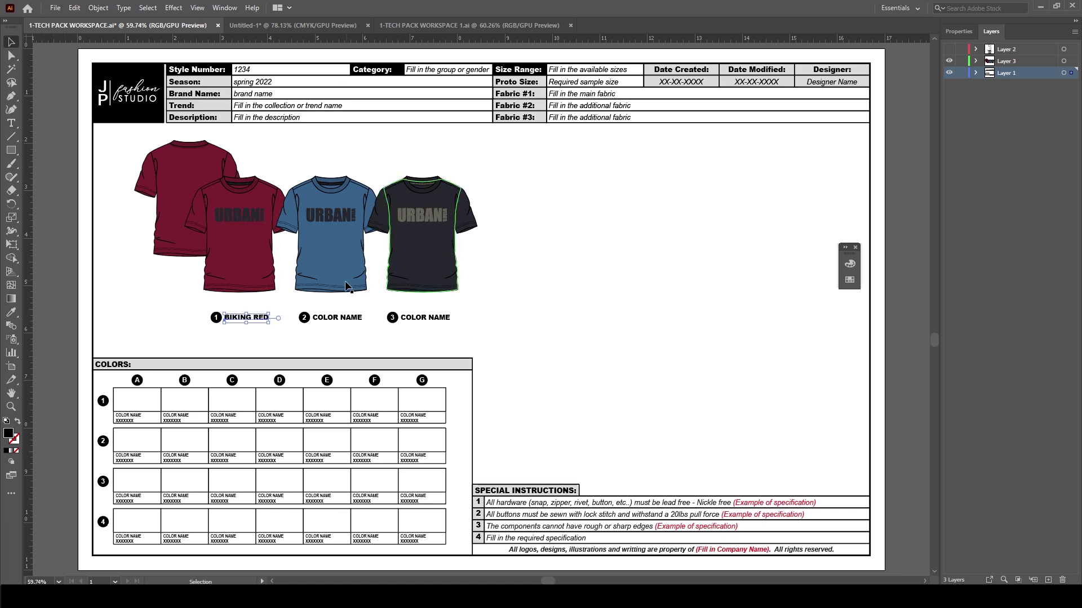
- Replace the placeholder text of color label 2 under the blue T-shirt with FEDERAL BLUE
left_click(337, 318)
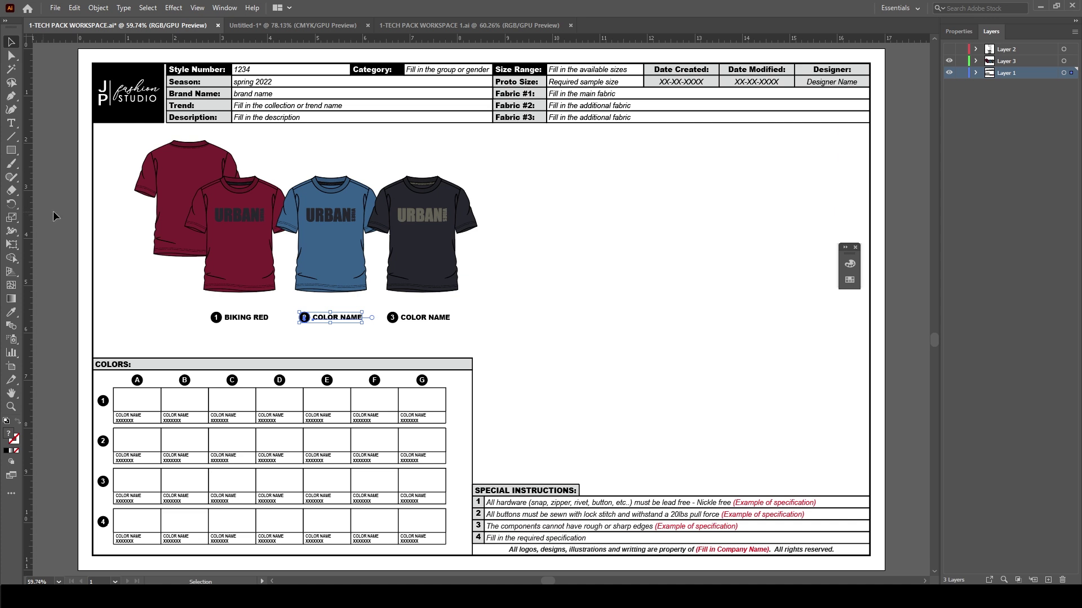
left_click(11, 123)
triple_click(326, 316)
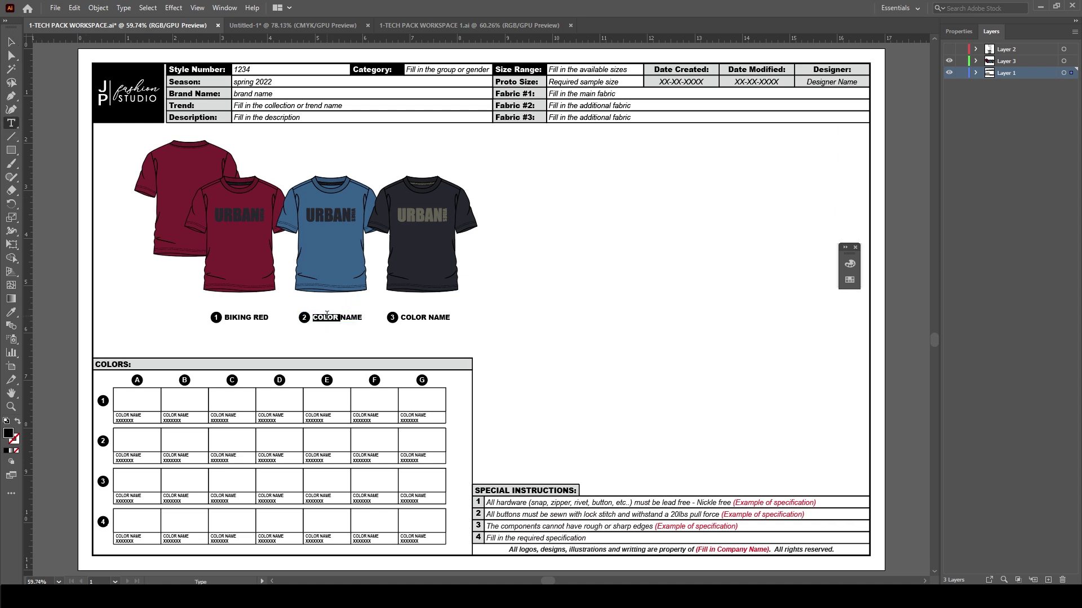
type("FEDERAL BLUE")
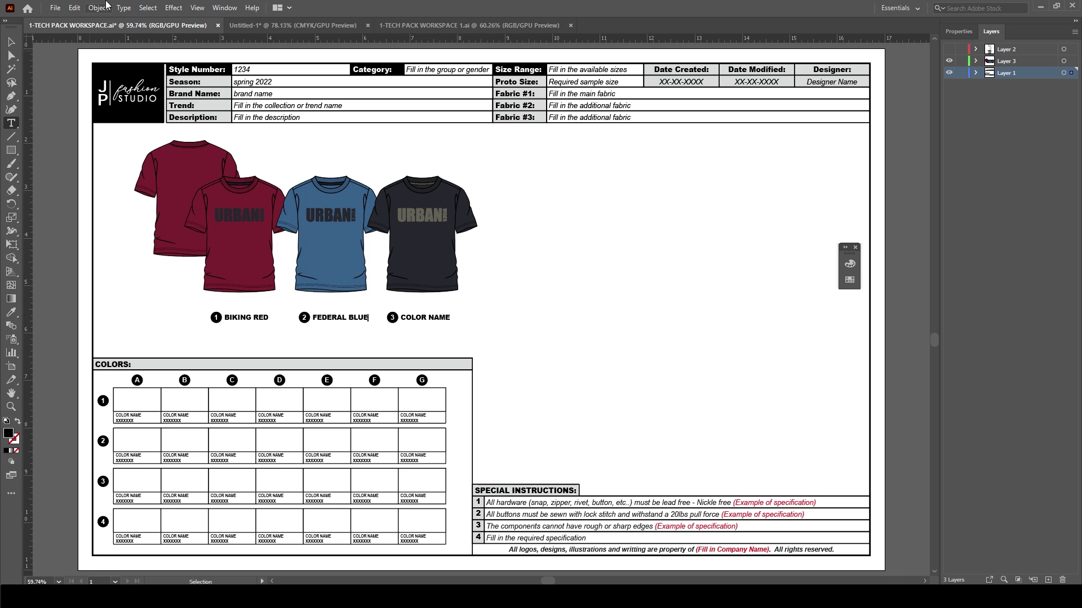
key("Escape")
left_click(11, 41)
left_click(234, 342)
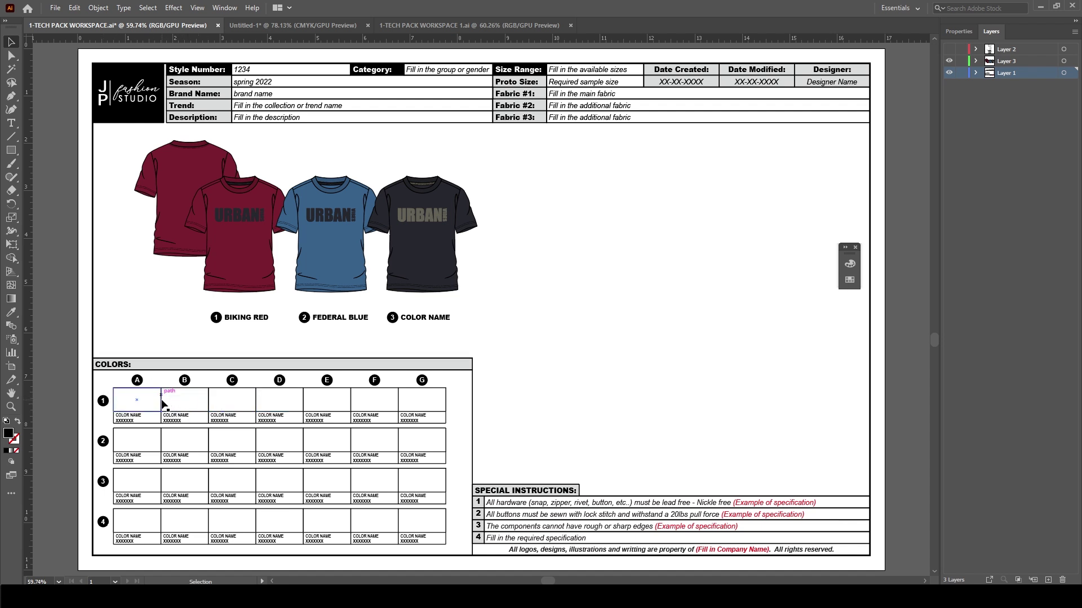
- Fill the color box in column A, row 1 of the color table with the red sampled from the front-view T-shirt
key("ctrl+a")
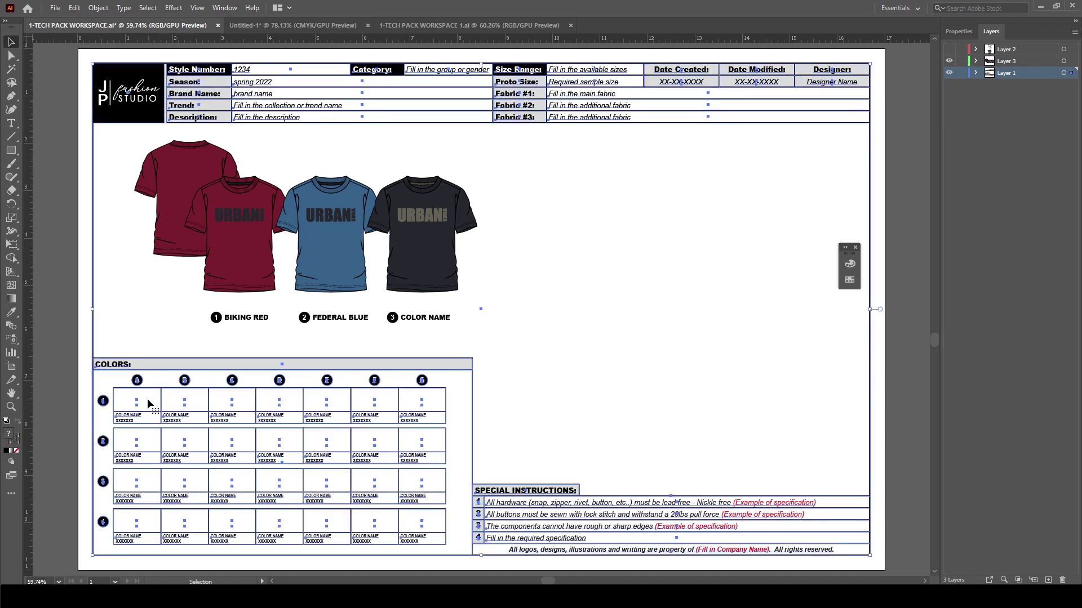
left_click(11, 56)
left_click(100, 351)
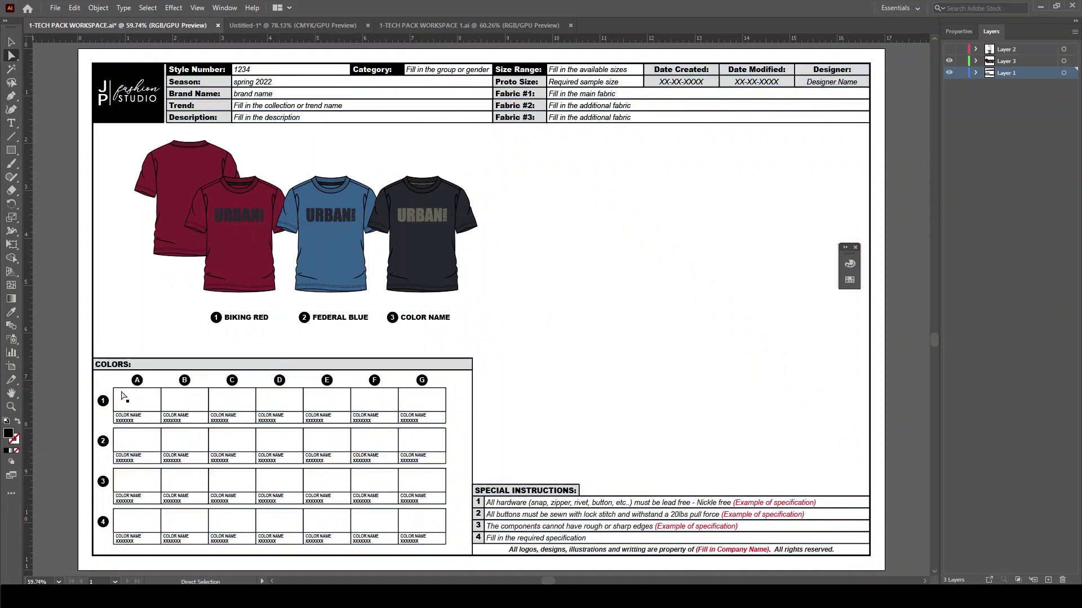
left_click(132, 399)
left_click(11, 312)
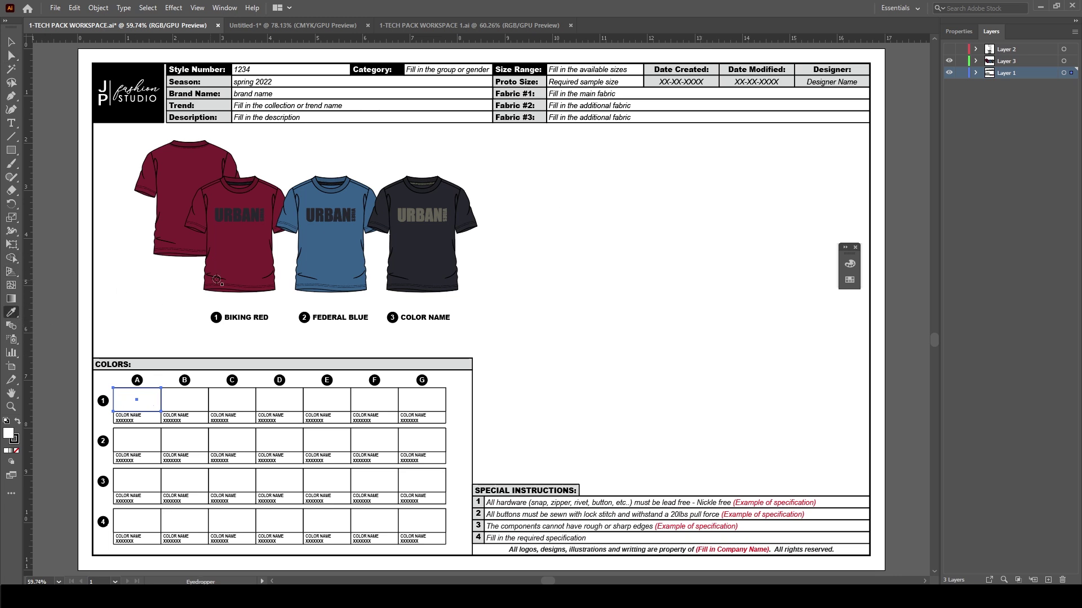
left_click(242, 266)
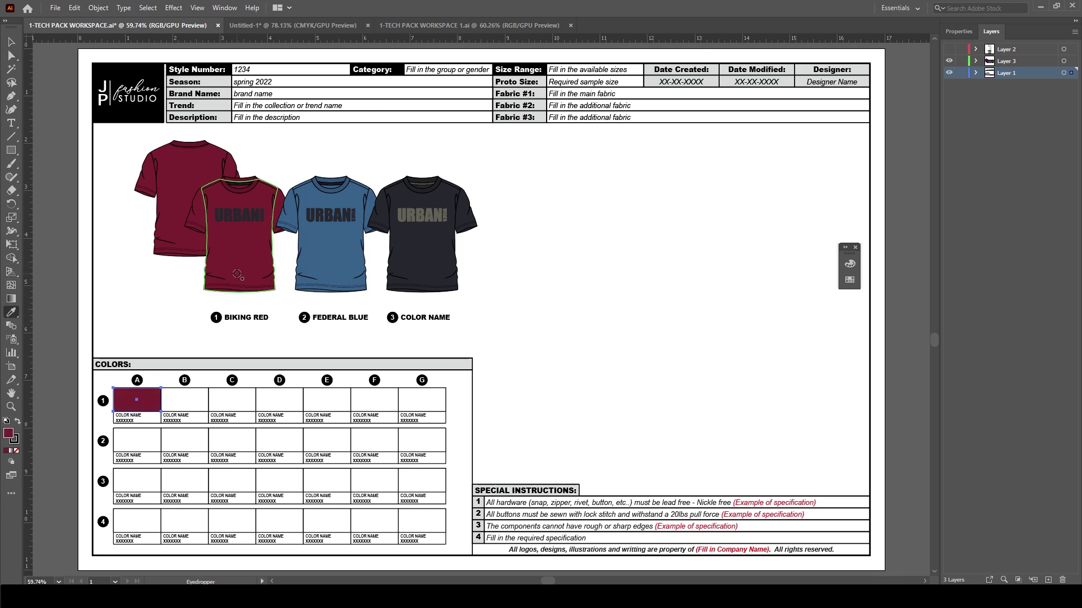
key("v")
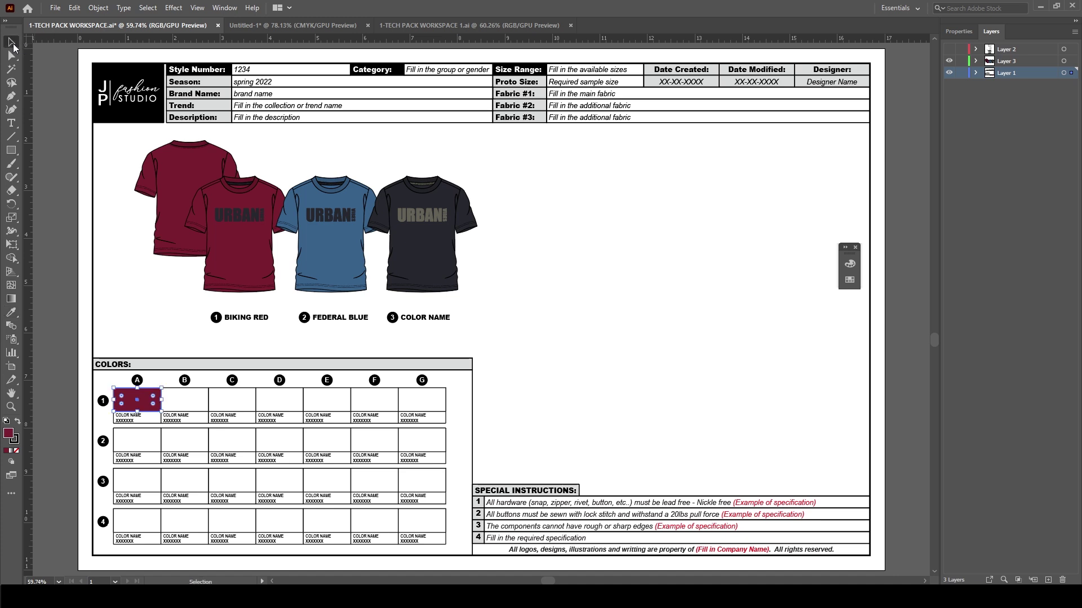
- Show the document's swatches as a list wide enough to read the full Pantone names
left_click(845, 247)
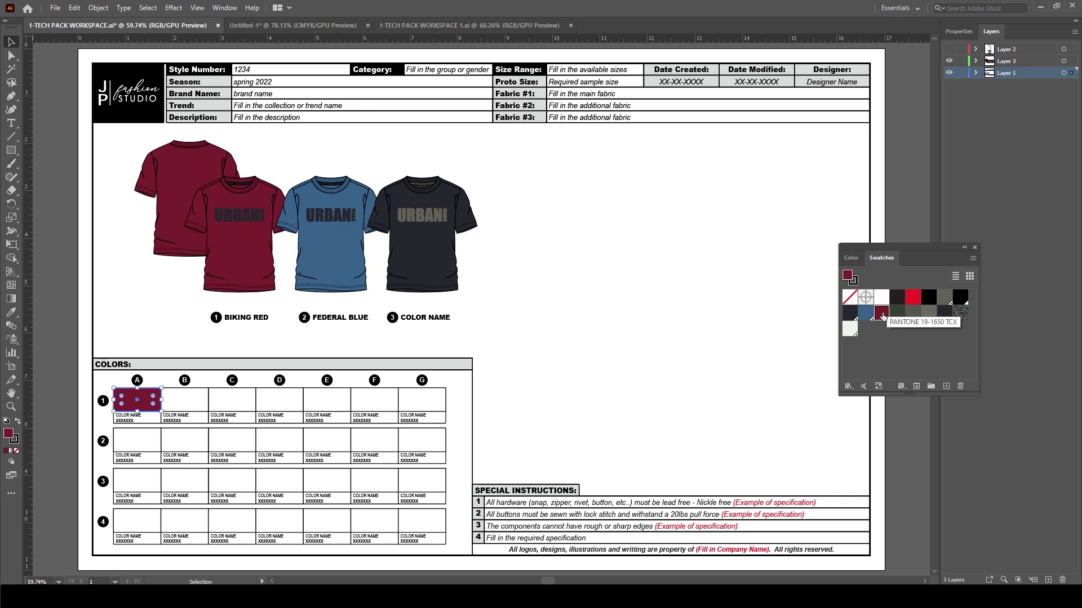
left_click(955, 276)
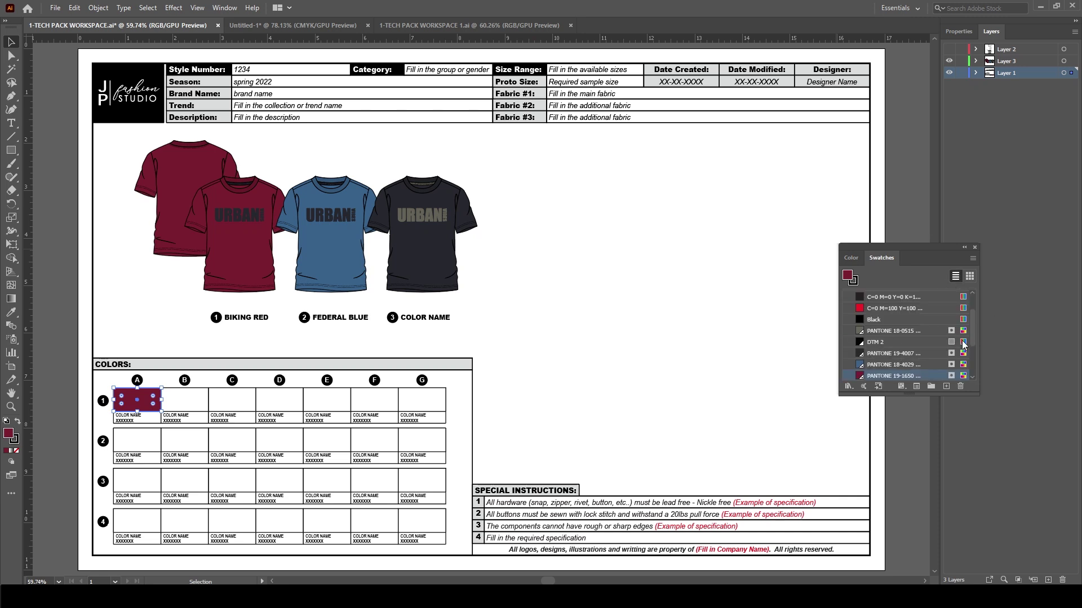
scroll(900, 335, "down", 3)
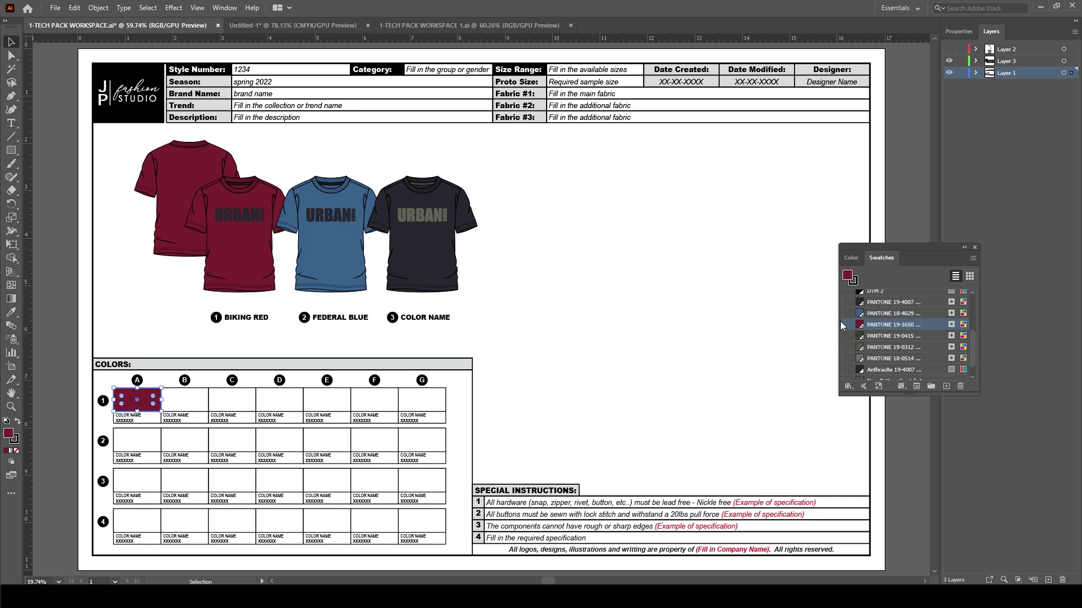
left_click_drag(838, 323, 806, 323)
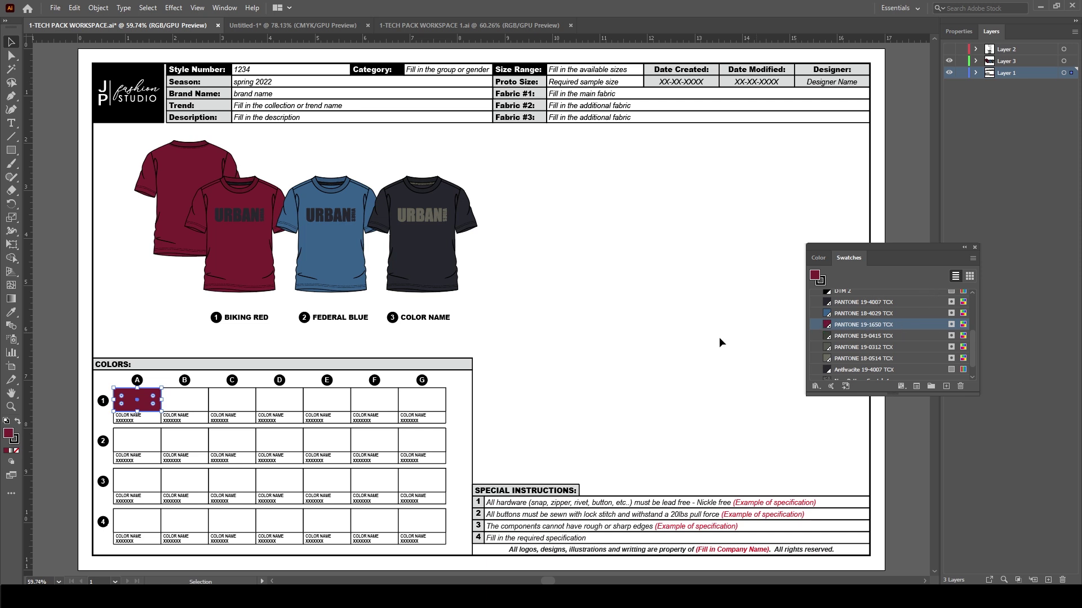
- Replace the color name under the red box A1 with BIKING RED, keeping the code placeholder on its own line
key("z")
left_click_drag(113, 374, 385, 315)
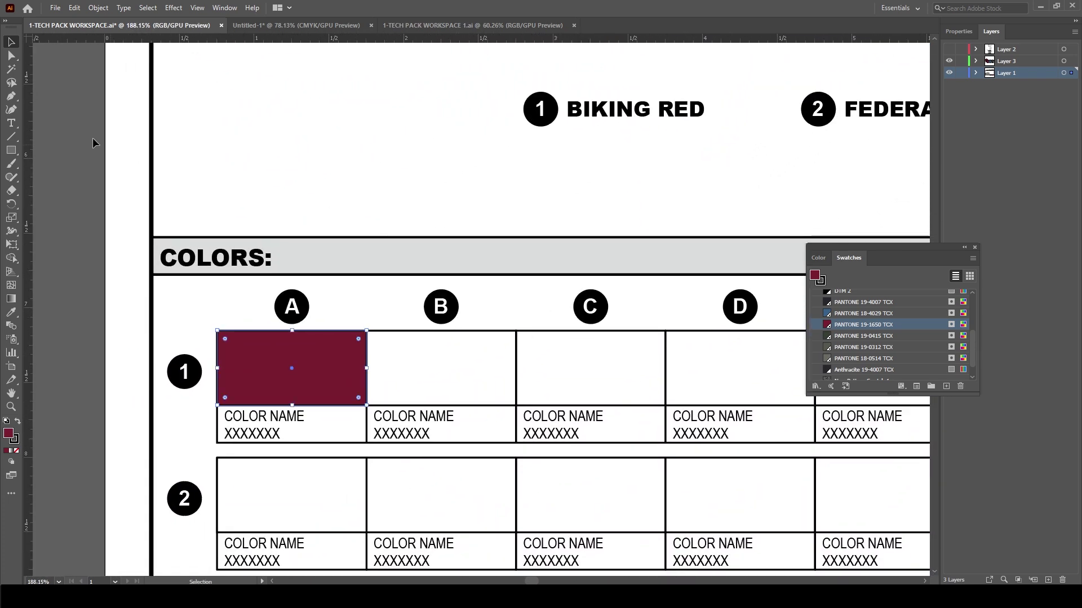
left_click(12, 123)
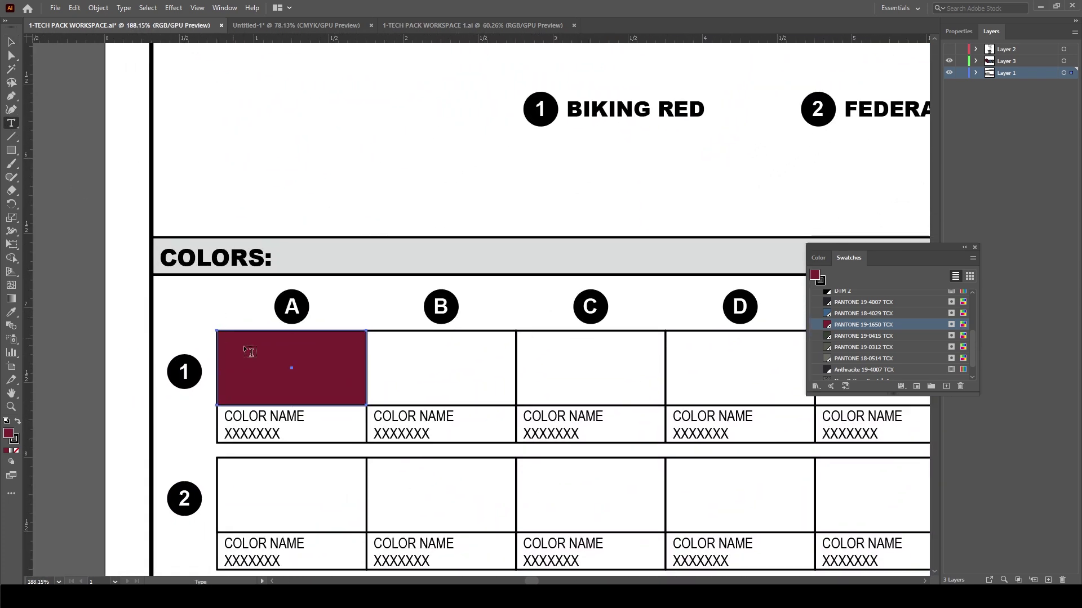
triple_click(259, 417)
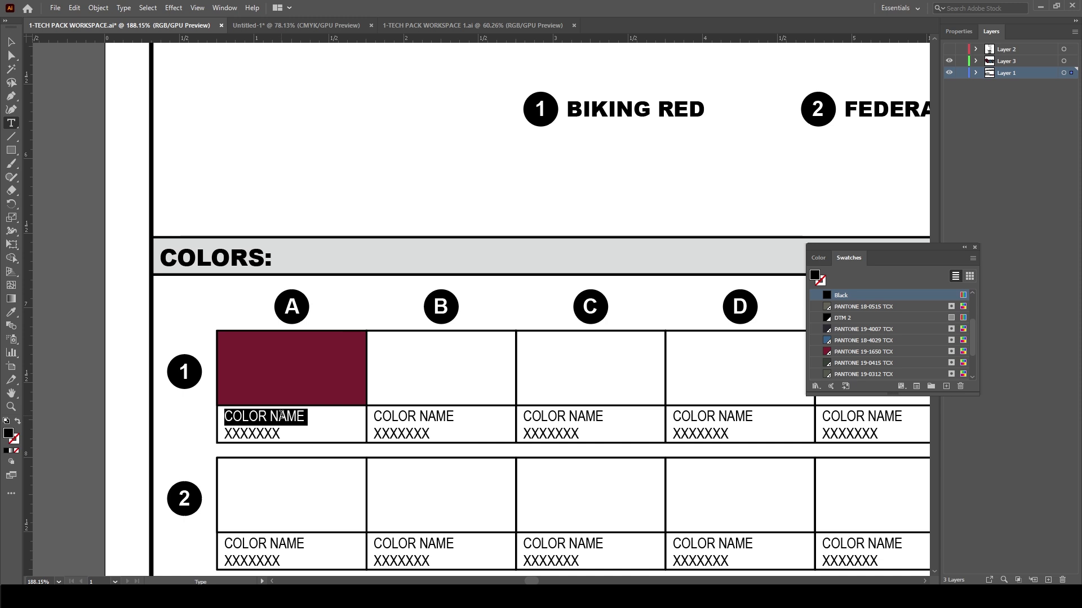
type("BIKING ")
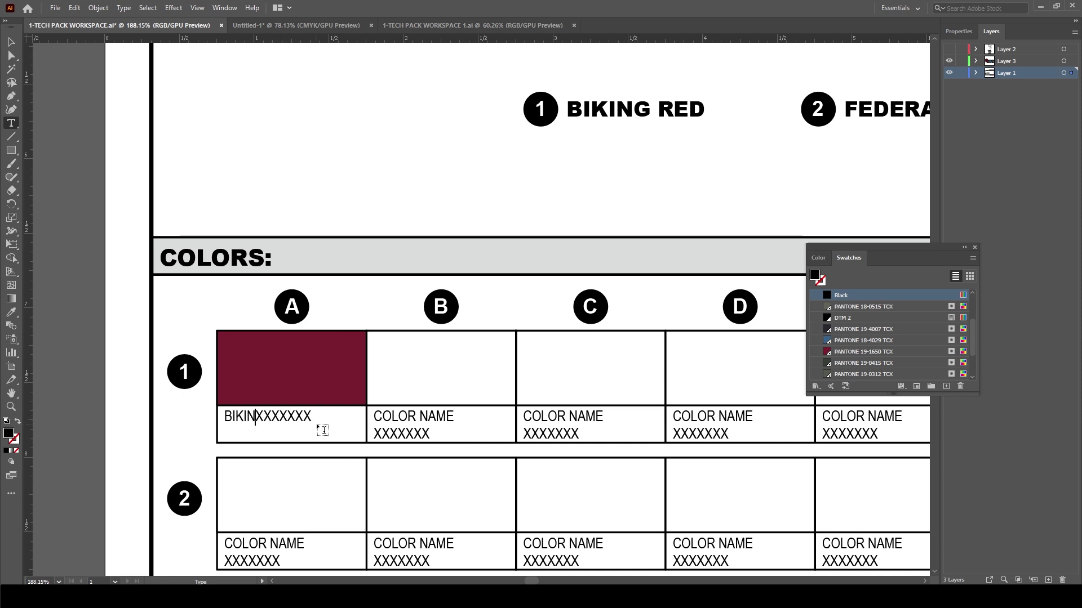
type("RED")
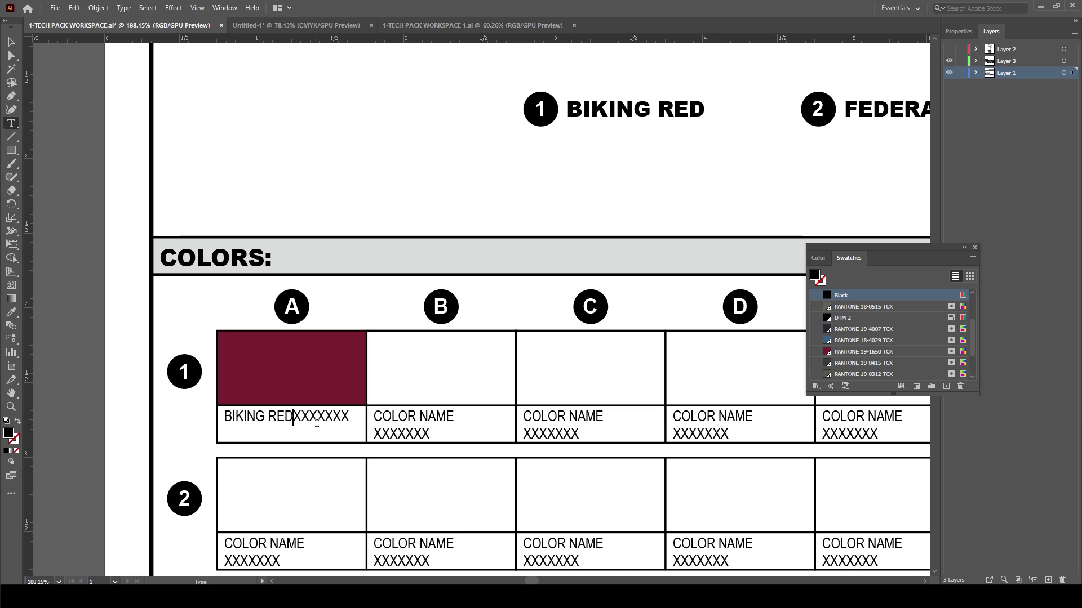
key("Return")
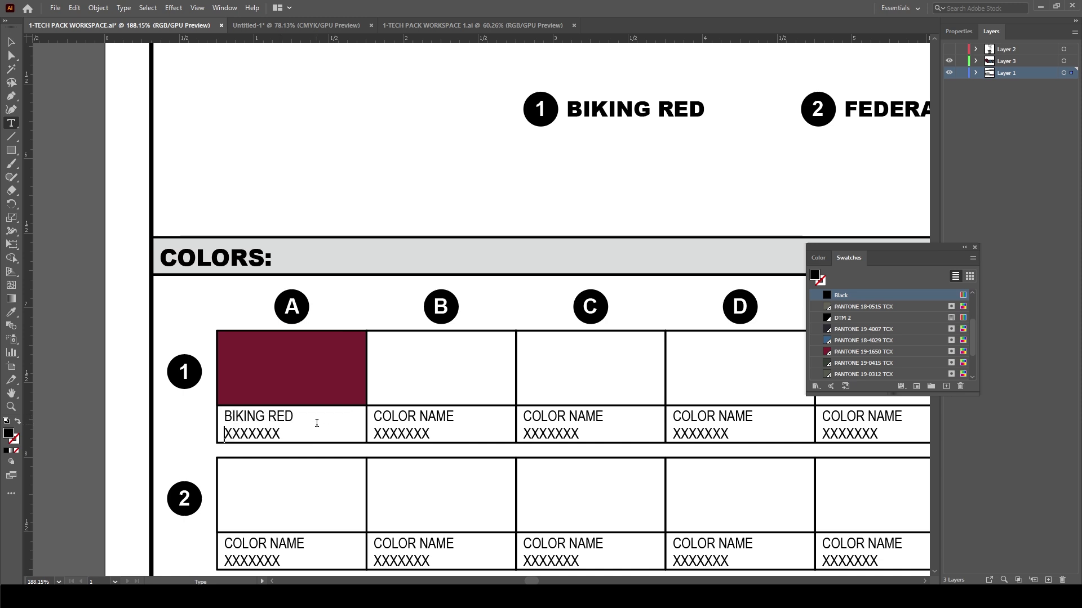
- Replace the code placeholder under BIKING RED in the color table with 19-1650 TCX
double_click(253, 434)
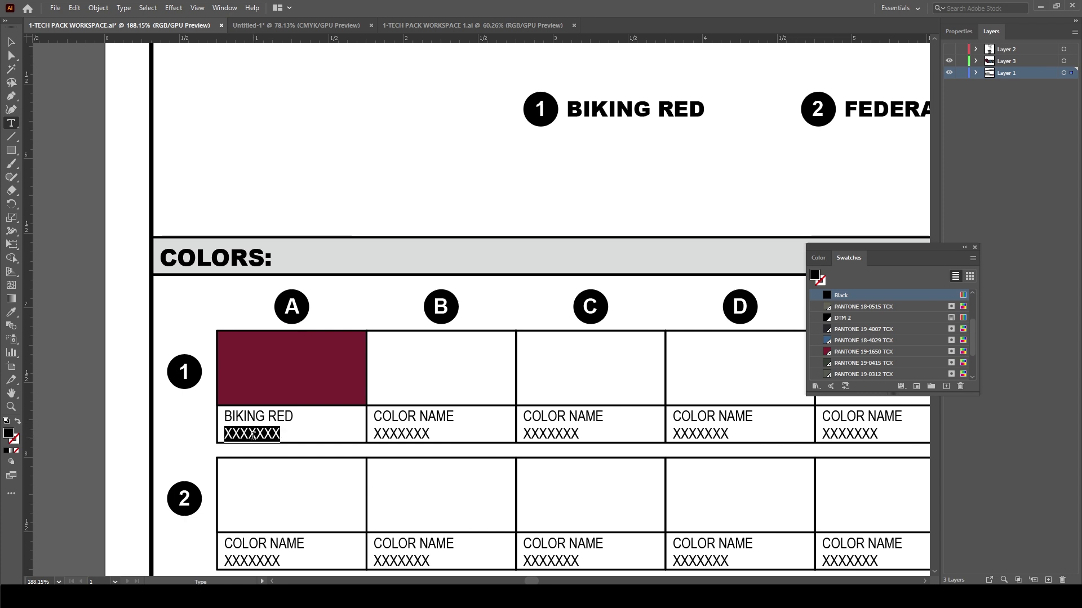
type("19-")
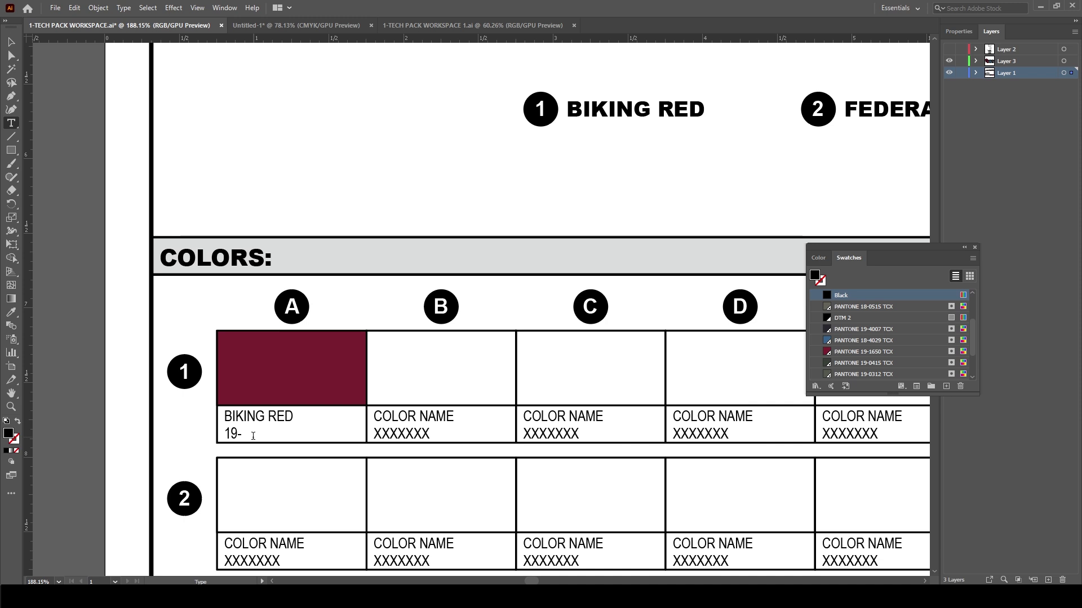
type("1650 TCX")
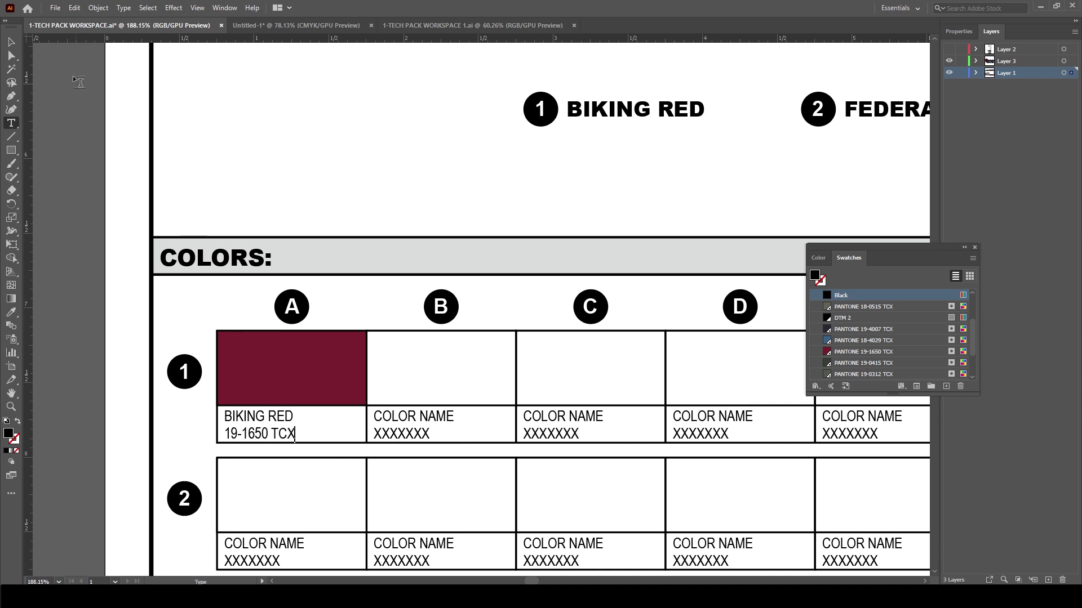
left_click(11, 42)
- Fill the color box in column B, row 1 of the color table with the dark color sampled from the red T-shirt's inner neck tape
key("ctrl+1")
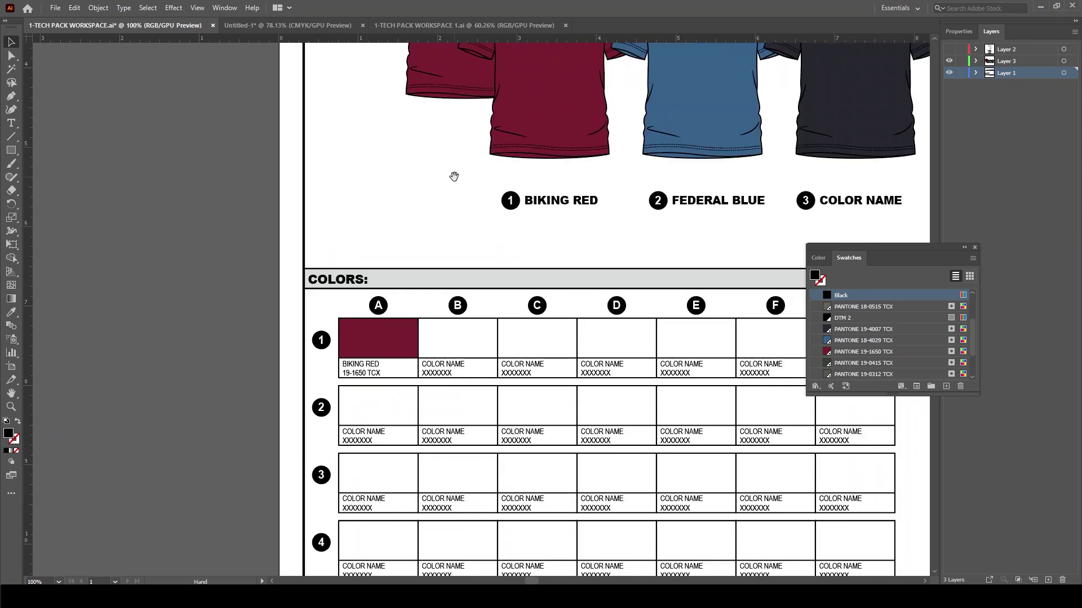
left_click_drag(452, 176, 436, 347)
left_click(474, 502)
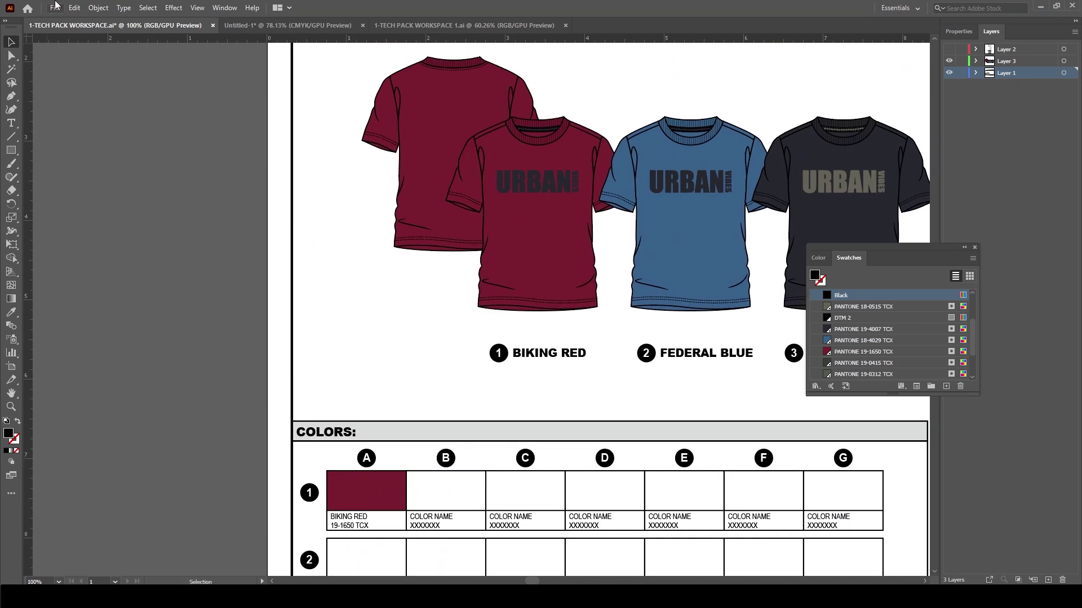
left_click(10, 56)
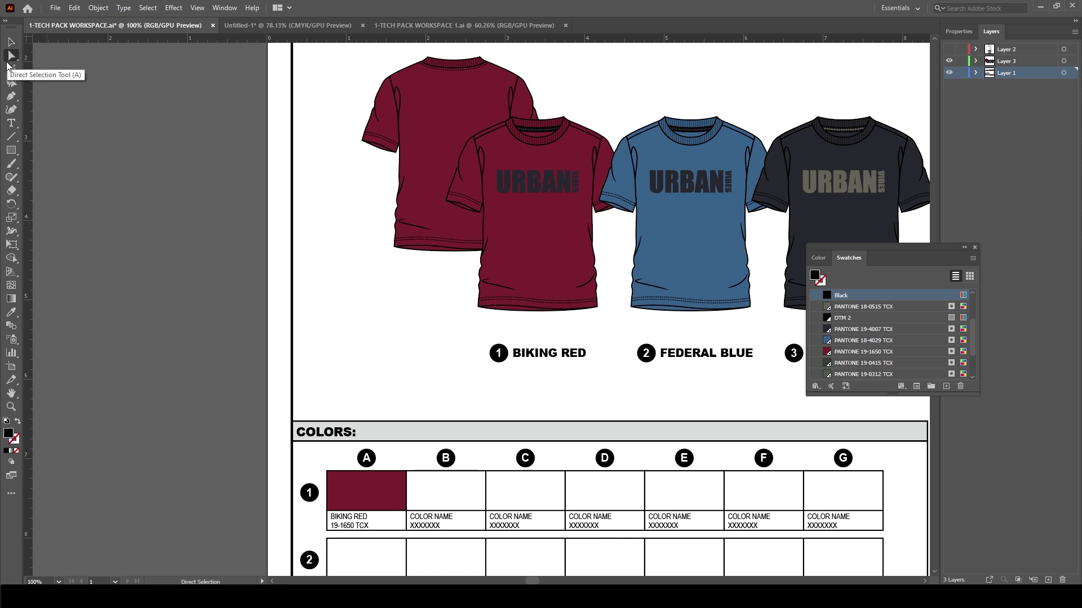
left_click(461, 489)
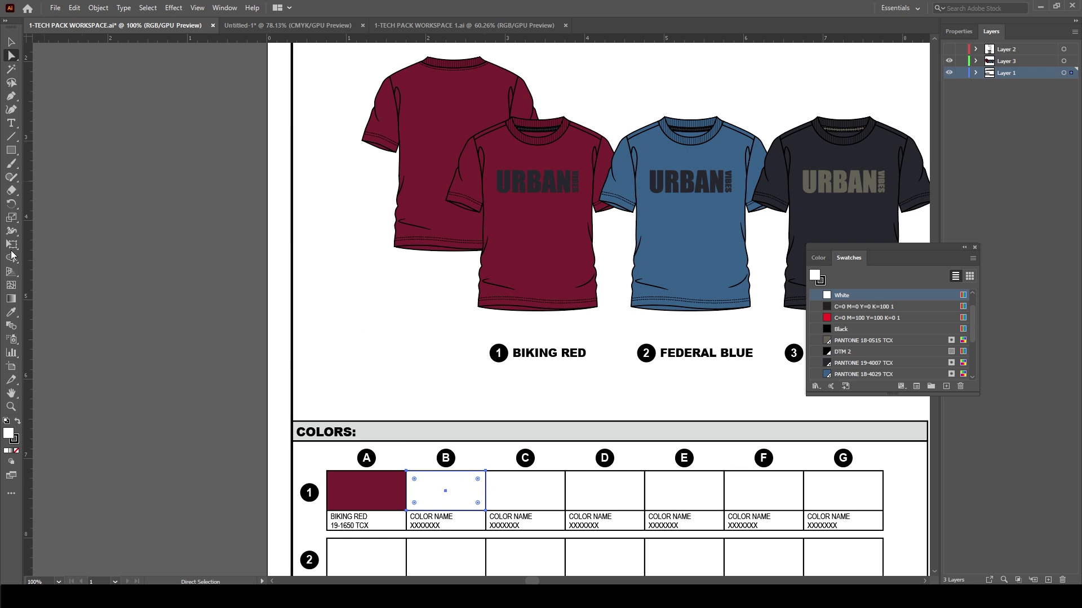
left_click(10, 312)
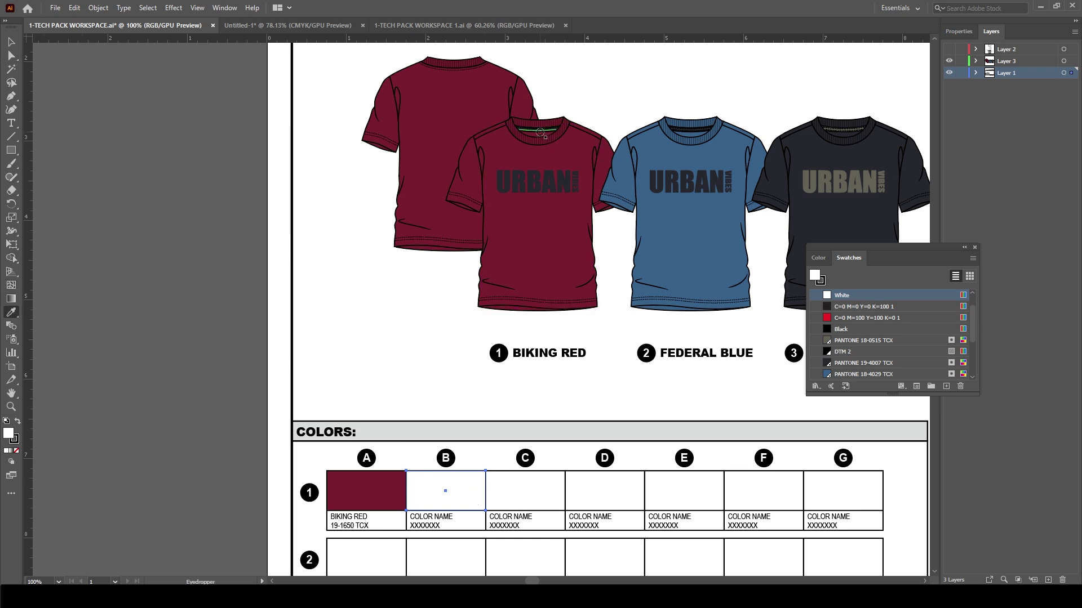
scroll(548, 127, "up", 5)
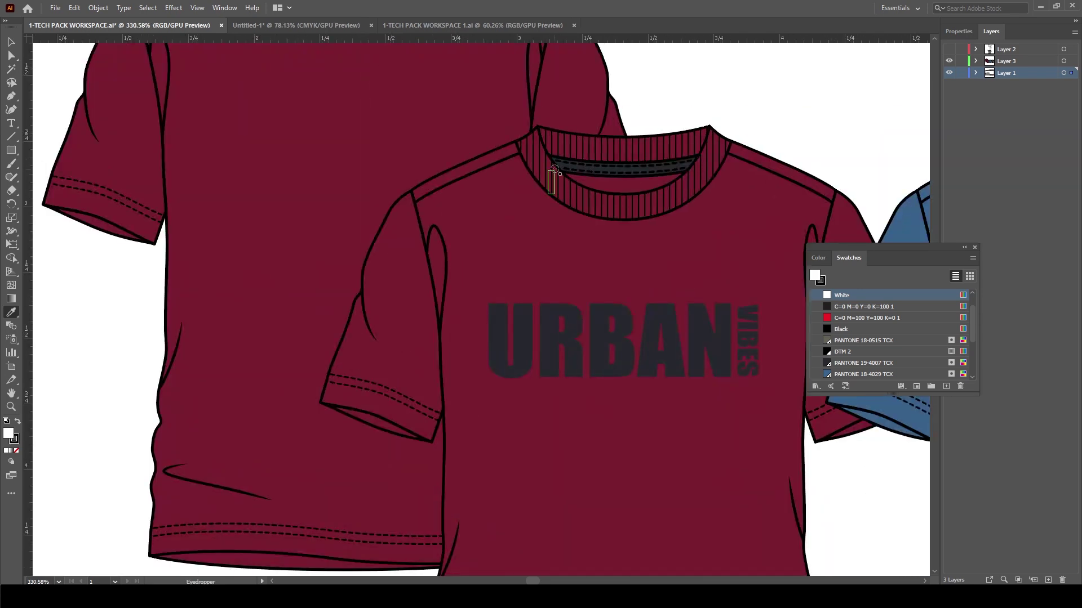
left_click(560, 165)
key("space")
left_click_drag(635, 417, 566, 90)
left_click_drag(485, 425, 464, 297)
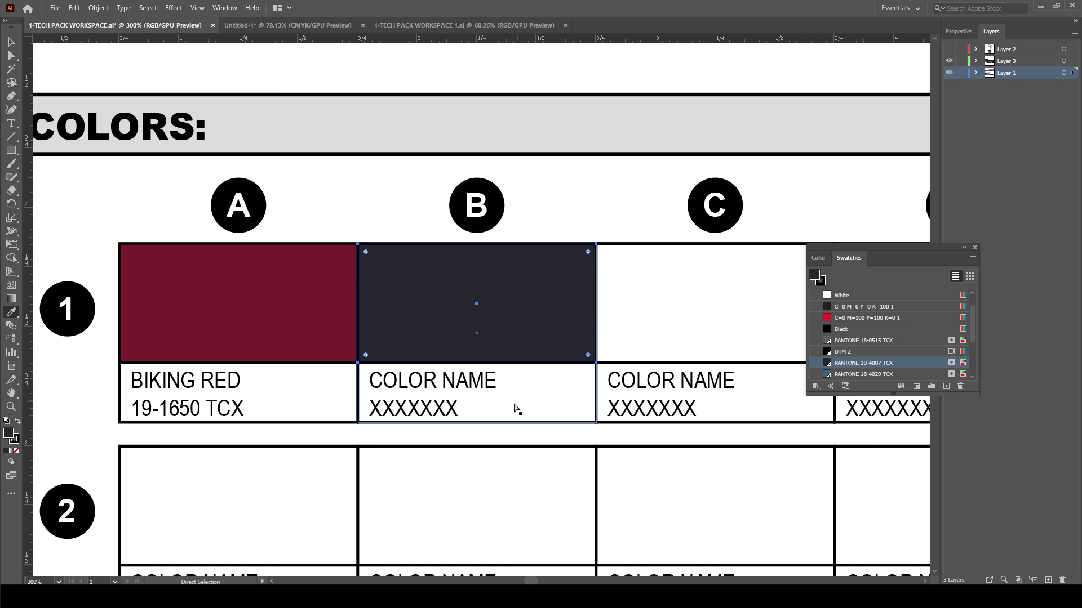
key("ctrl")
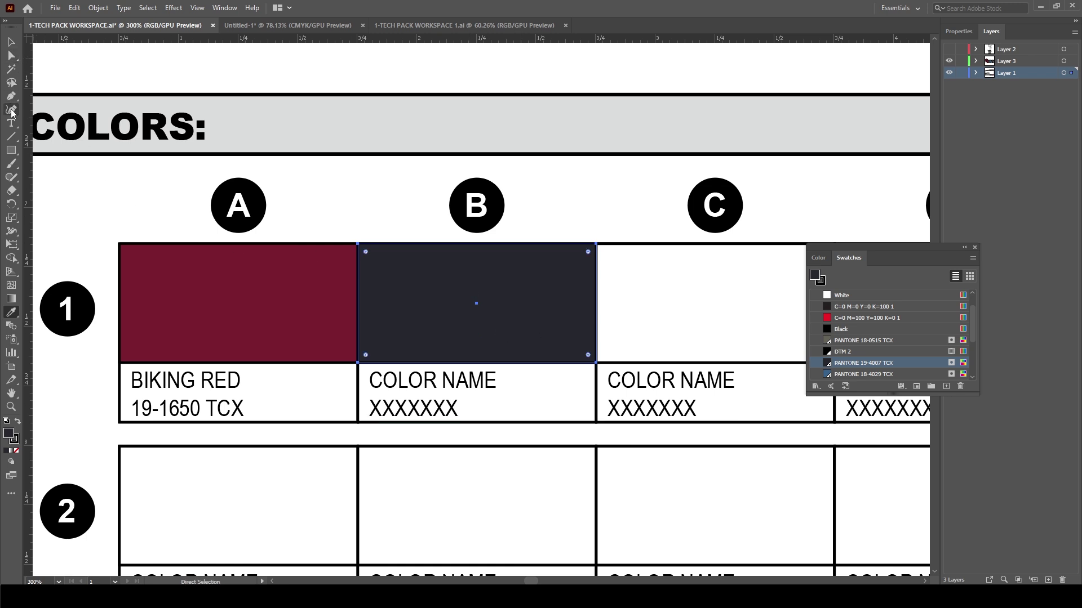
- Replace the color name under the dark box B1 with ANTHRACITE, keeping the code placeholder on its own line
left_click(11, 122)
left_click(425, 384)
triple_click(424, 385)
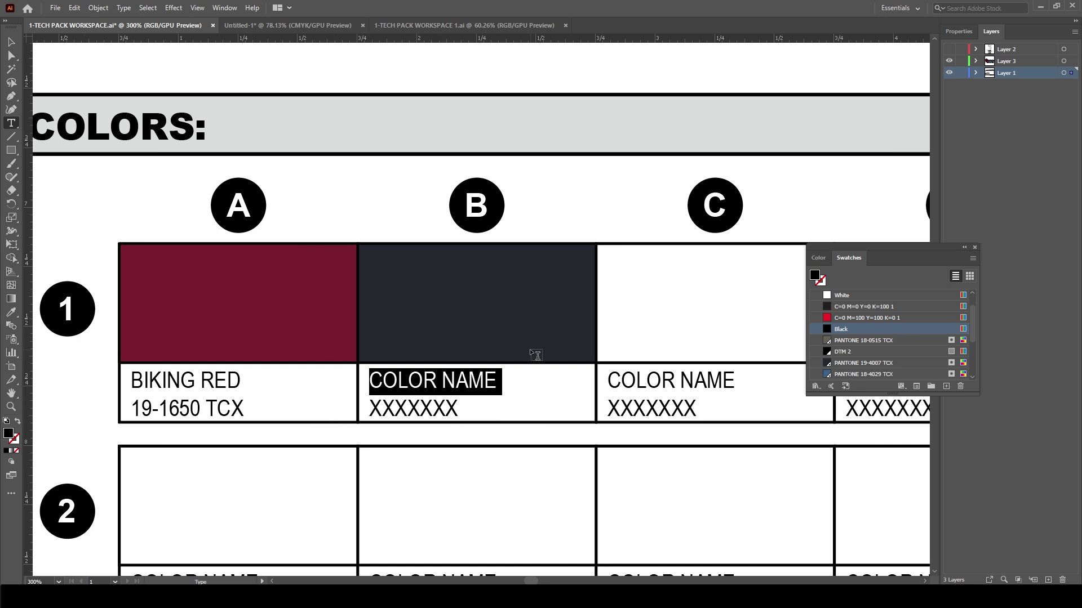
type("ANTHRACIT")
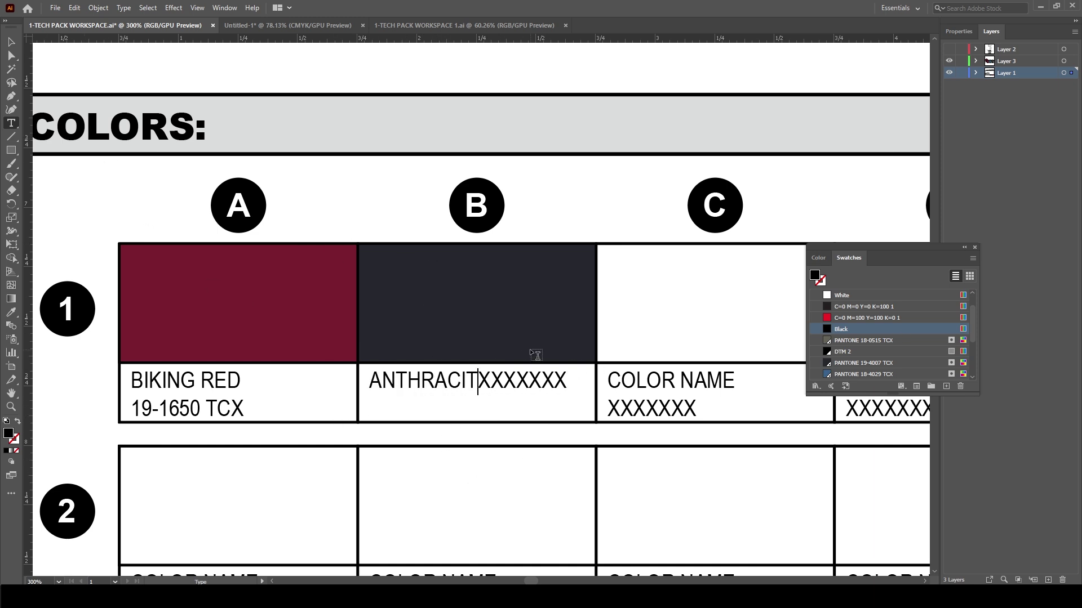
type("E")
key("Return")
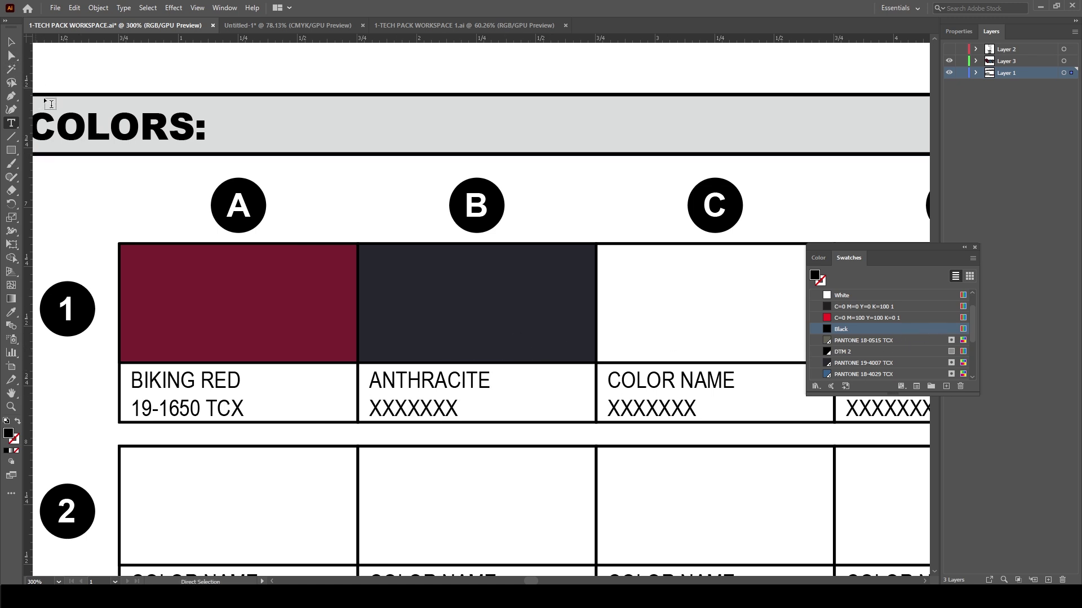
- Replace the code placeholder under ANTHRACITE with 19 4007 TCX and end the text editing with nothing selected
double_click(430, 415)
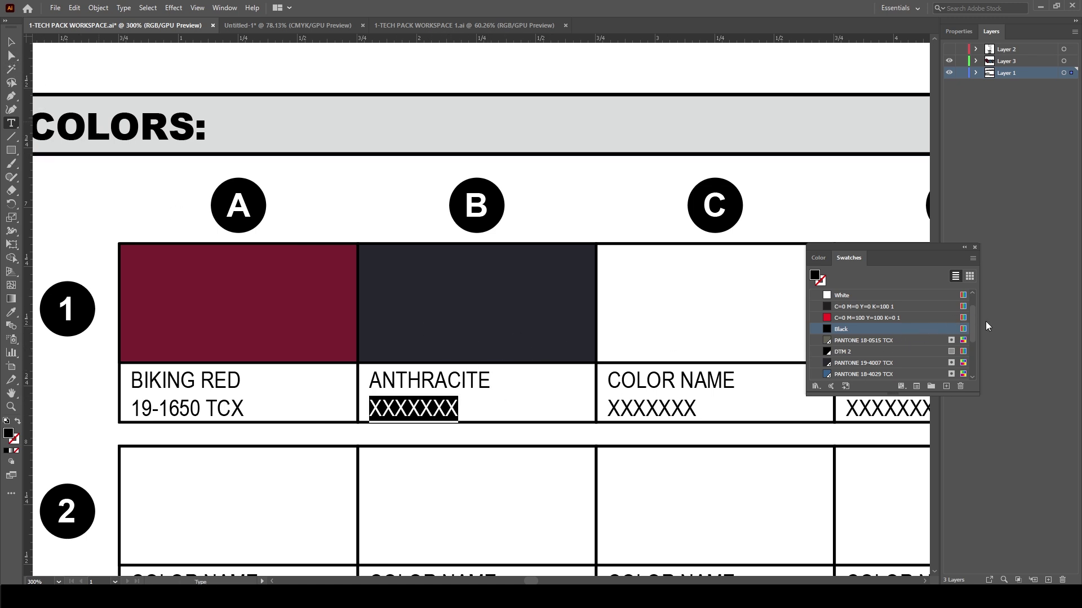
left_click_drag(974, 327, 976, 352)
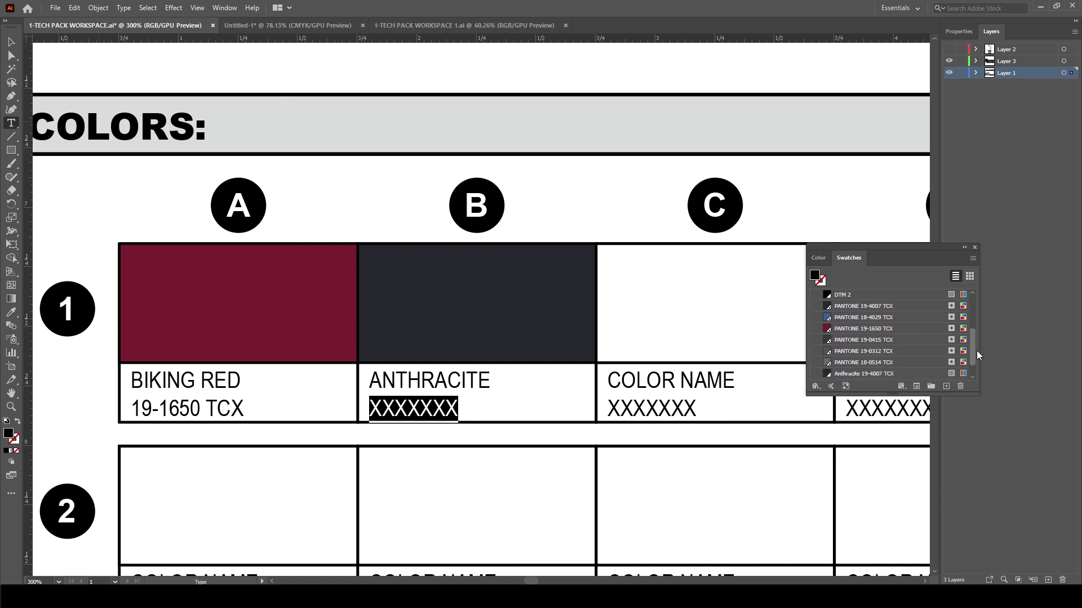
type("19")
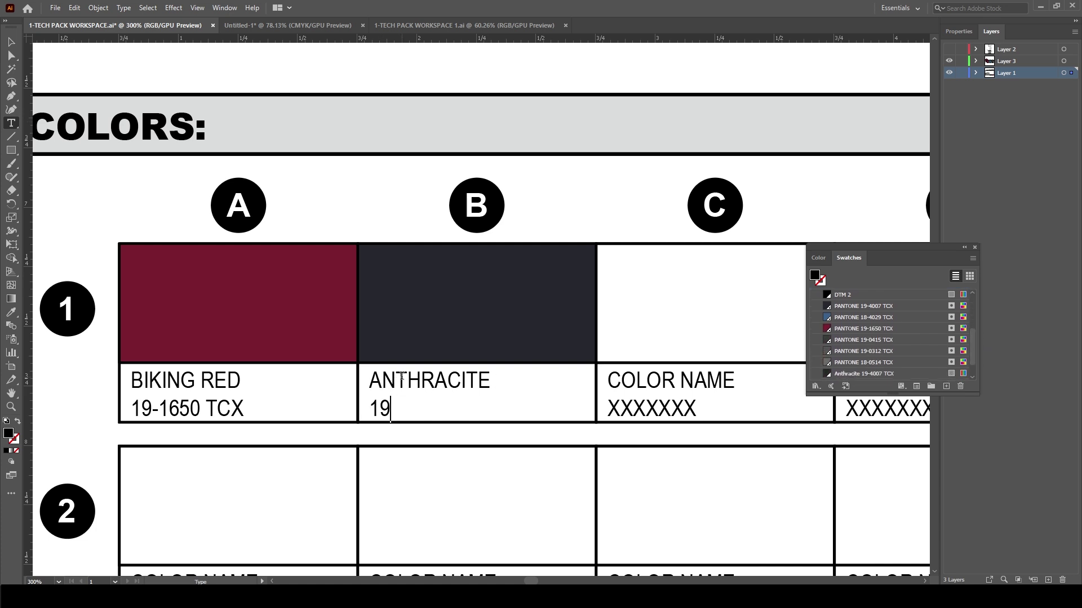
type(" 4007 TCX")
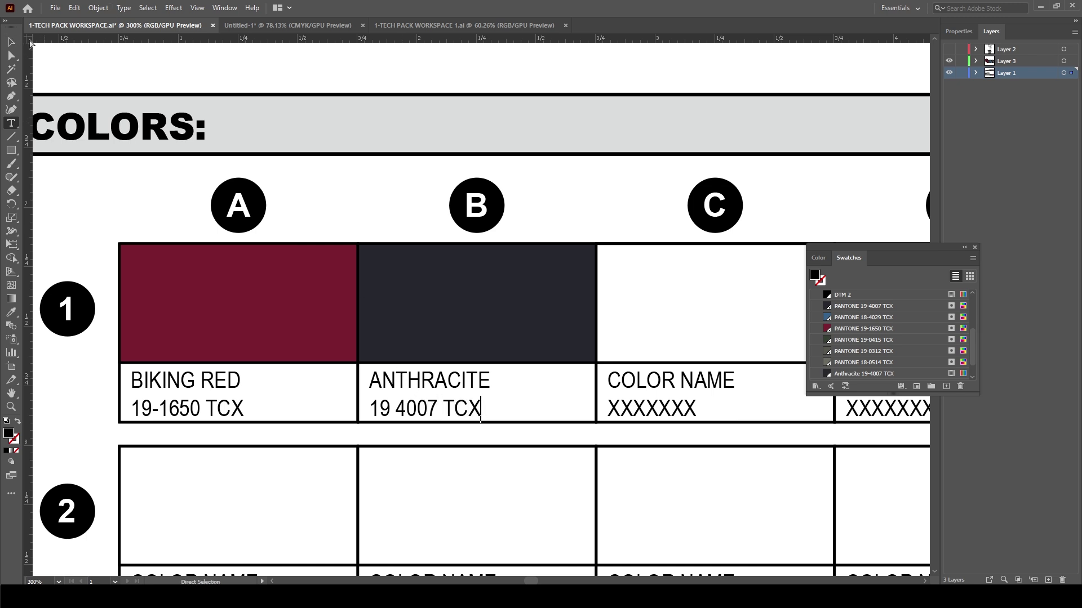
left_click(12, 44)
left_click(106, 205)
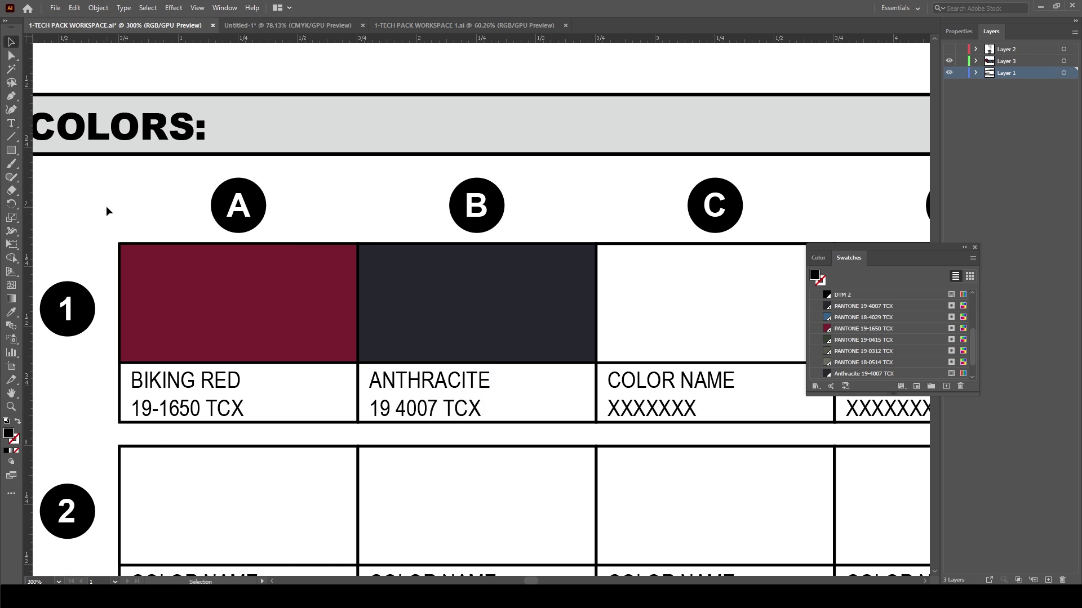
- Show the whole tech pack page and collapse the floating swatches to icons, placed beyond the page's right edge
key("ctrl+0")
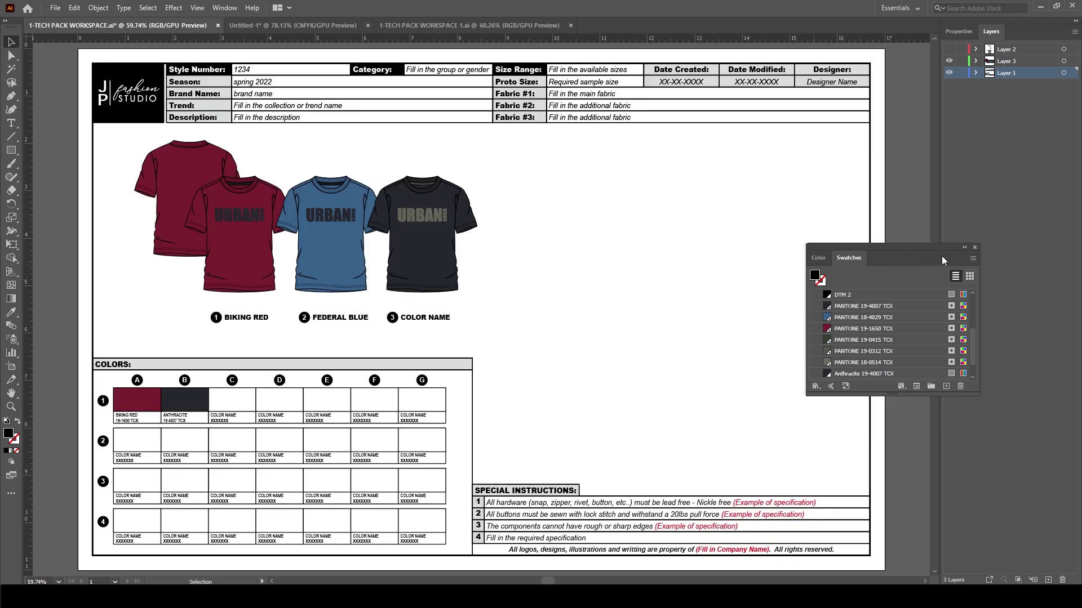
left_click(964, 248)
left_click_drag(818, 257, 905, 266)
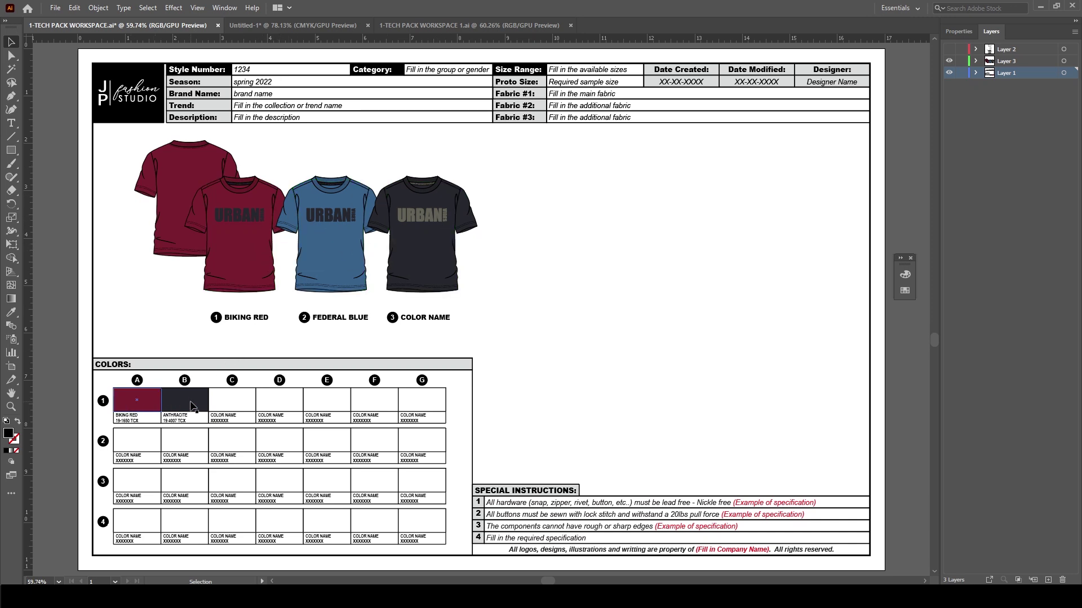
left_click(166, 404)
left_click(221, 371)
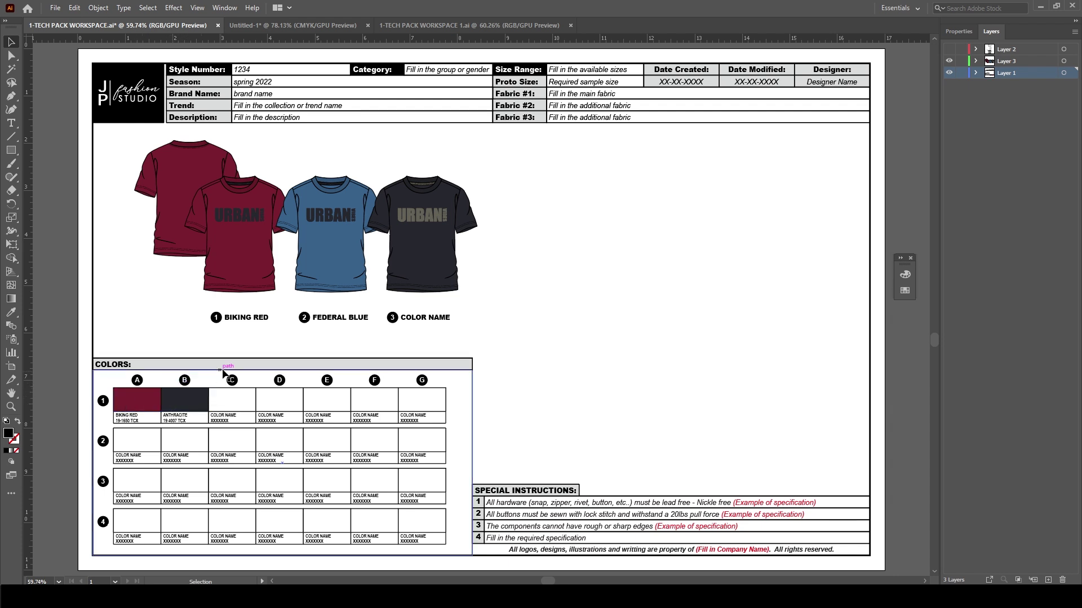
left_click(562, 213)
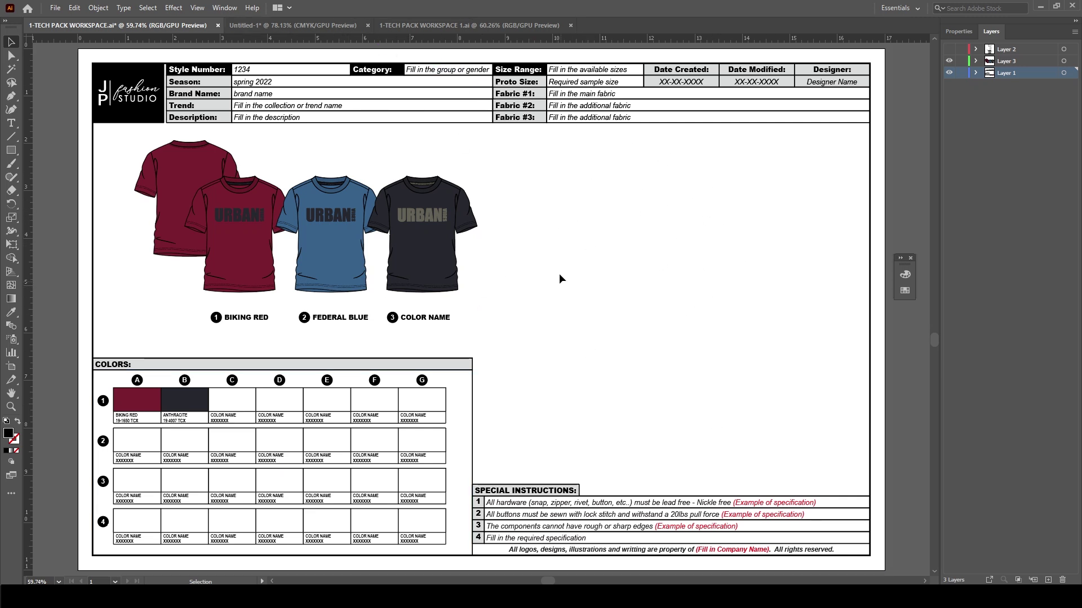
- In the Untitled-1 document, duplicate the anthracite front-view T-shirt into the empty area below the colored T-shirt row
left_click(312, 25)
left_click(623, 140)
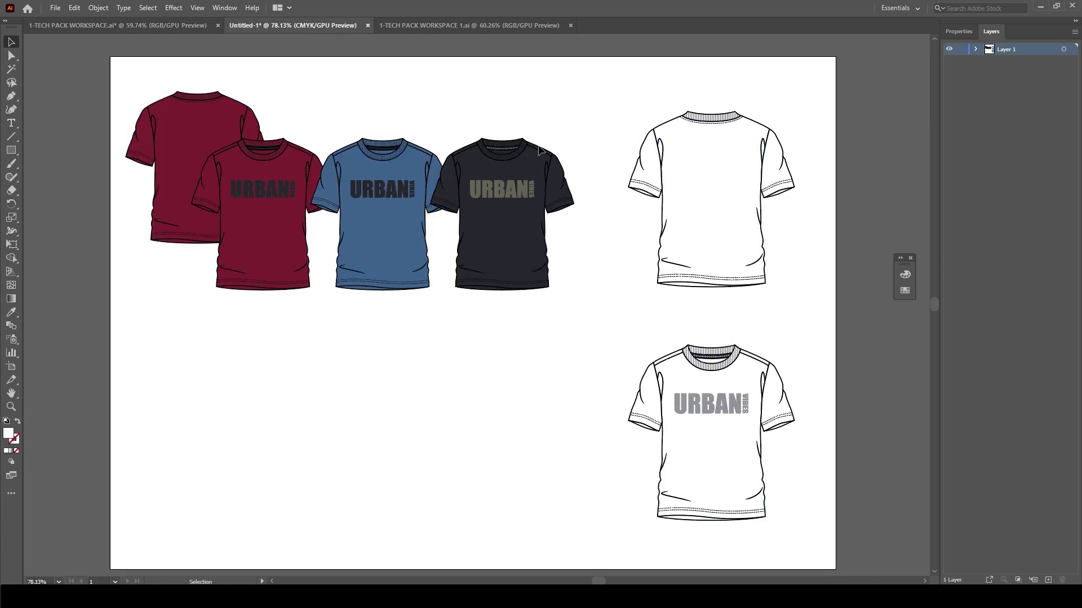
left_click(541, 168)
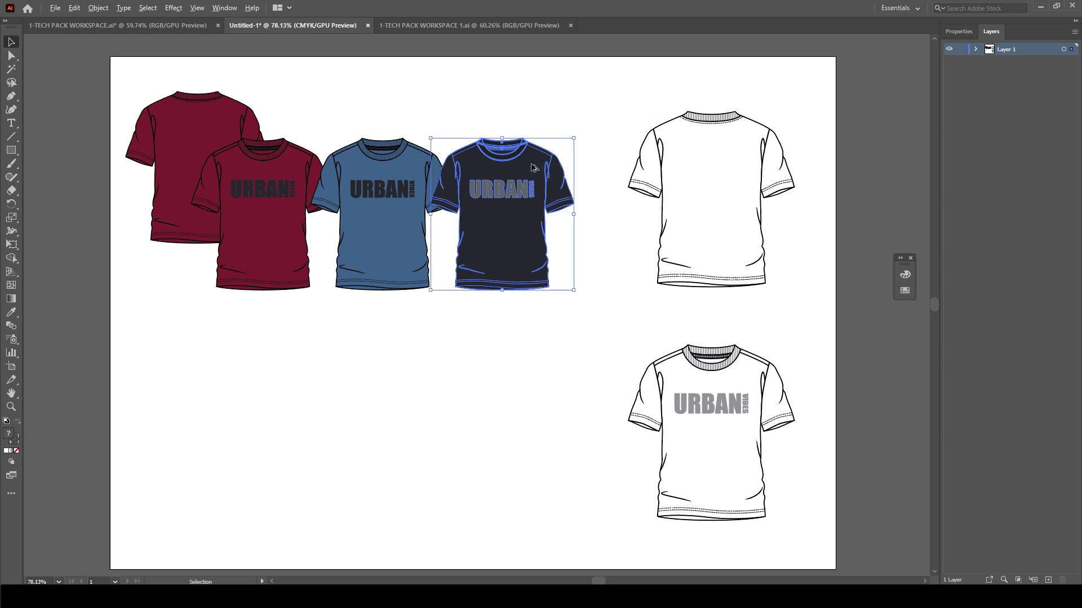
left_click_drag(438, 369, 440, 400)
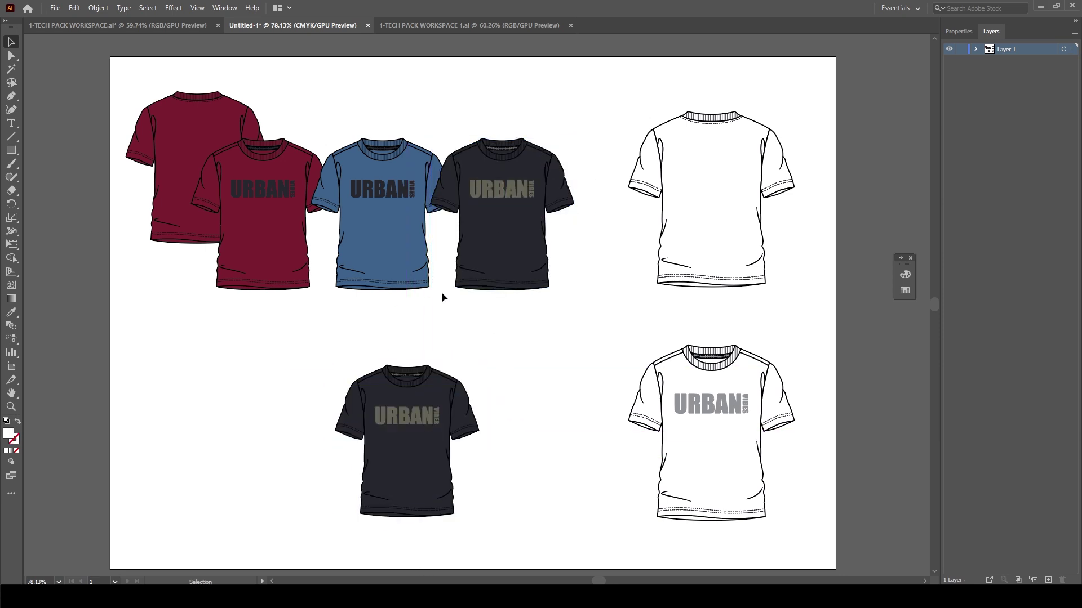
- Lock the original anthracite T-shirt in the colored row
left_click(492, 161)
left_click(98, 8)
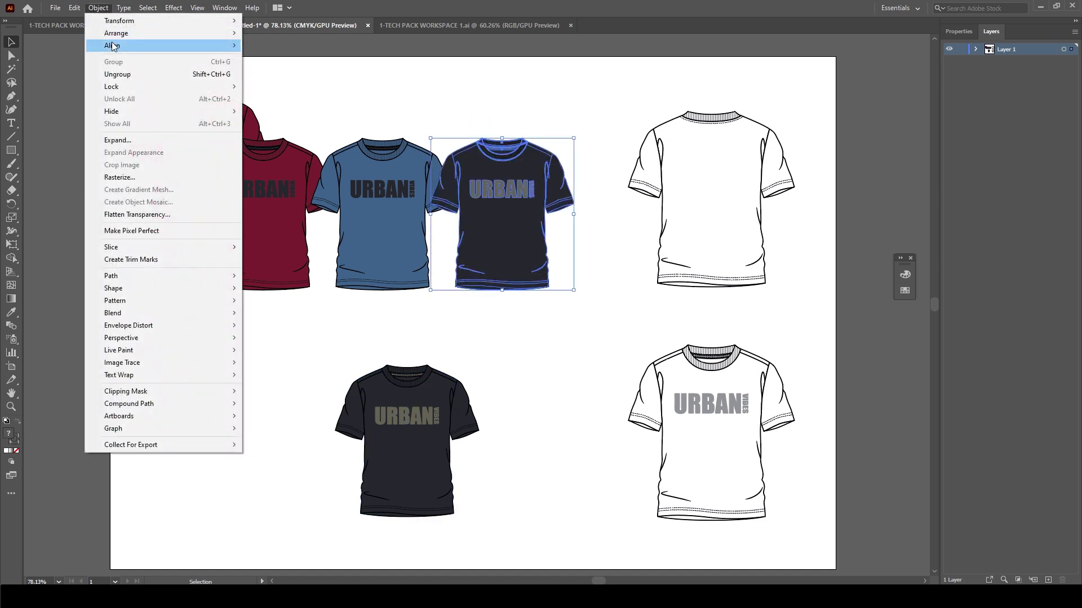
mouse_move(119, 86)
left_click(271, 87)
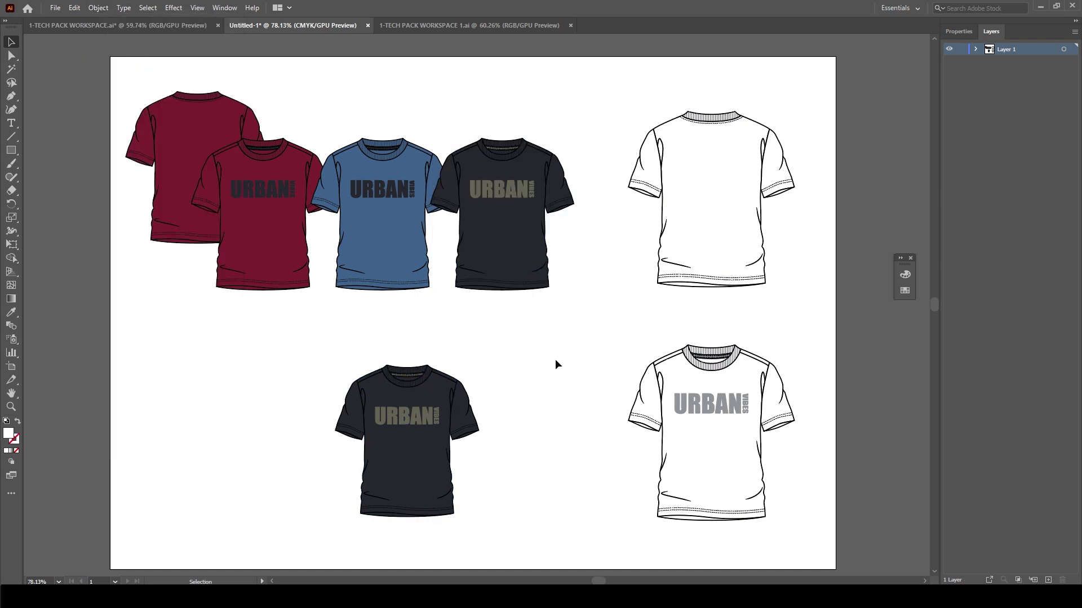
- Select the duplicated T-shirt with the white logo beside it and use Recolor Artwork to change its olive color to white
left_click(403, 420)
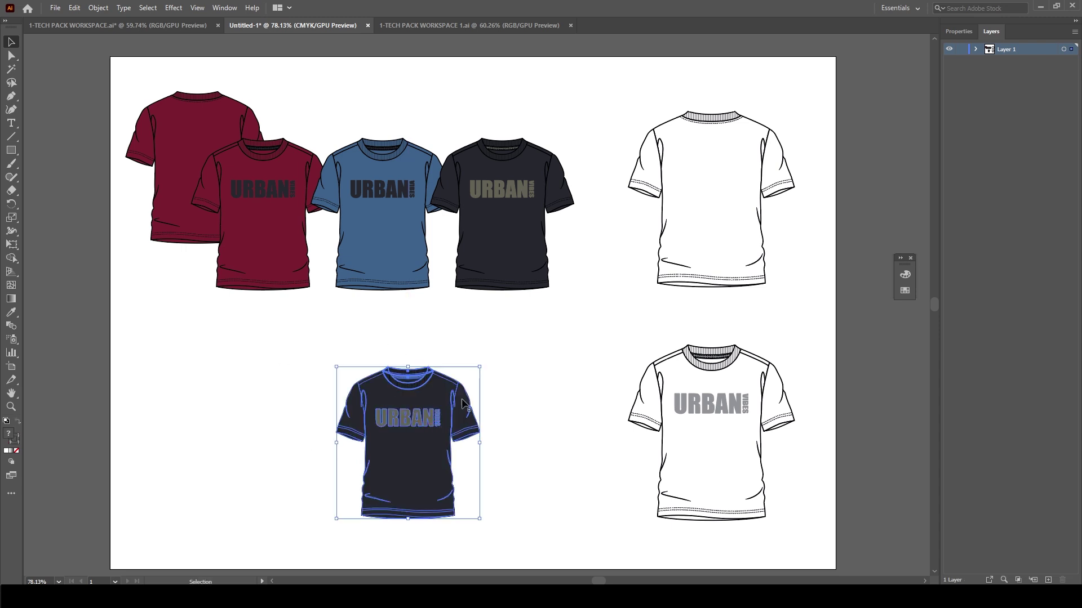
left_click_drag(300, 346, 527, 520)
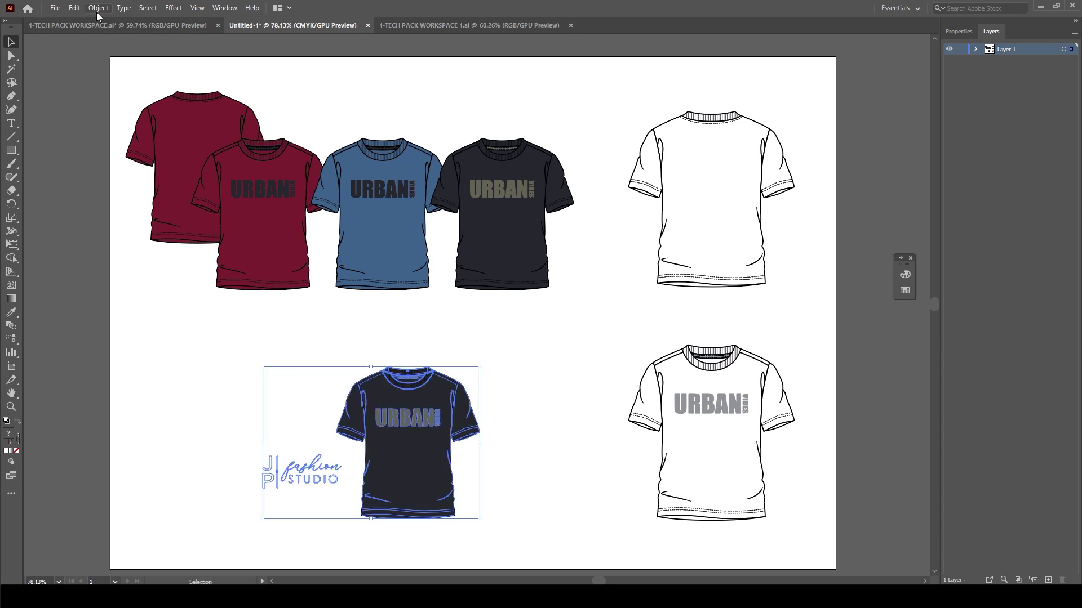
left_click(74, 8)
mouse_move(141, 207)
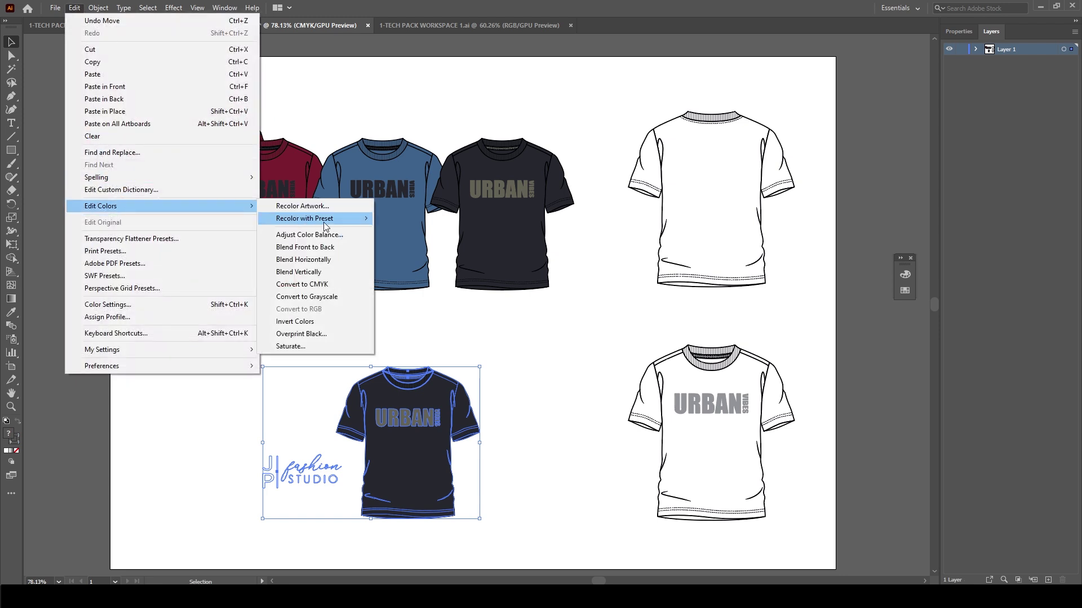
left_click(302, 205)
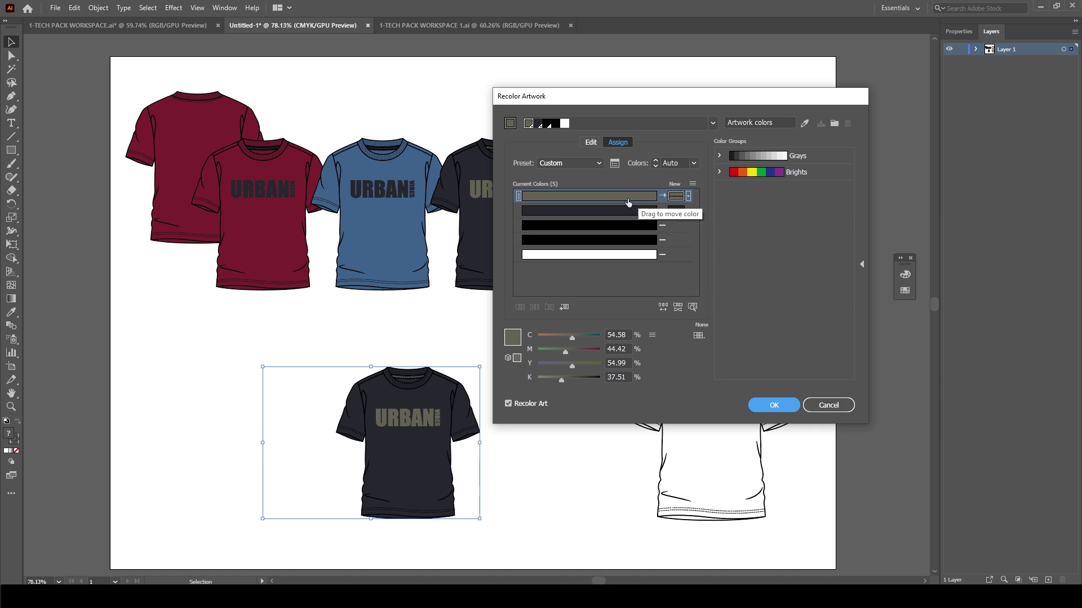
double_click(677, 199)
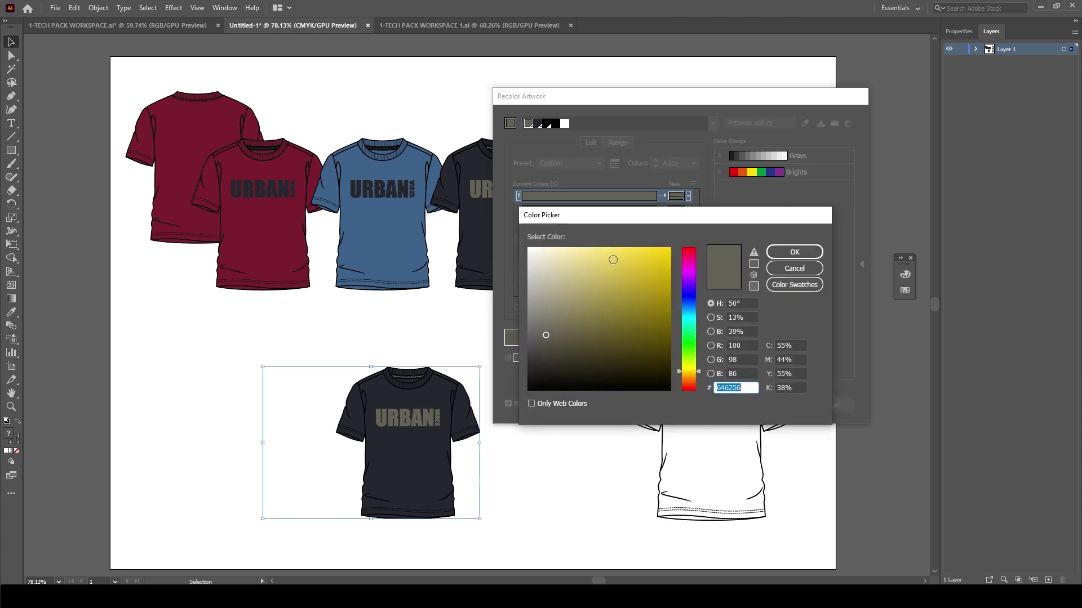
left_click_drag(563, 276, 514, 242)
left_click(795, 256)
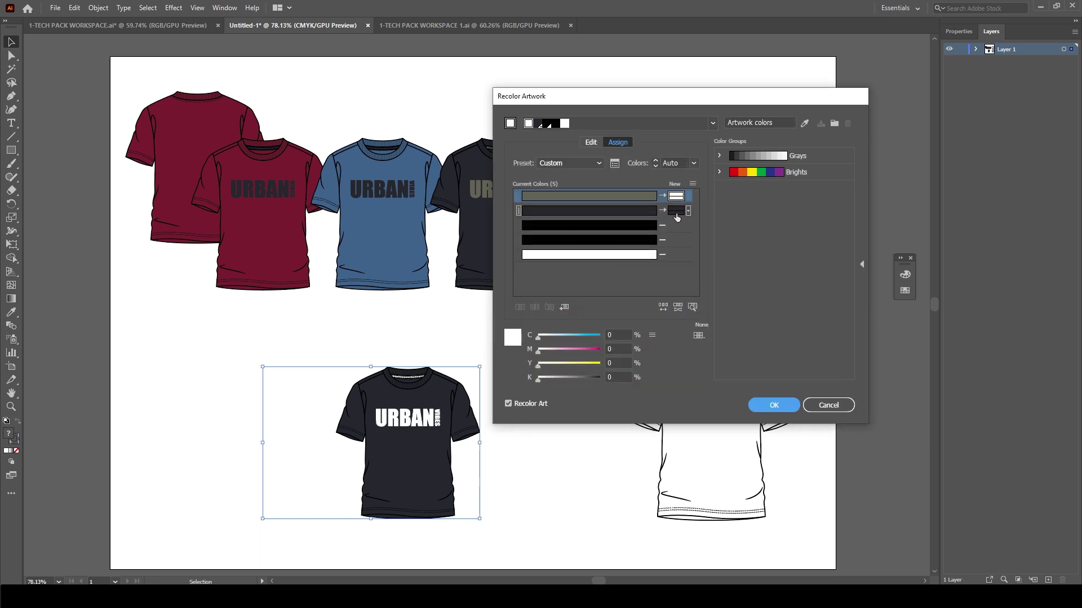
- Replace the anthracite color of the duplicated T-shirt with white, #FFFFFF, in Recolor Artwork
left_click(676, 211)
double_click(675, 213)
left_click_drag(562, 262, 510, 239)
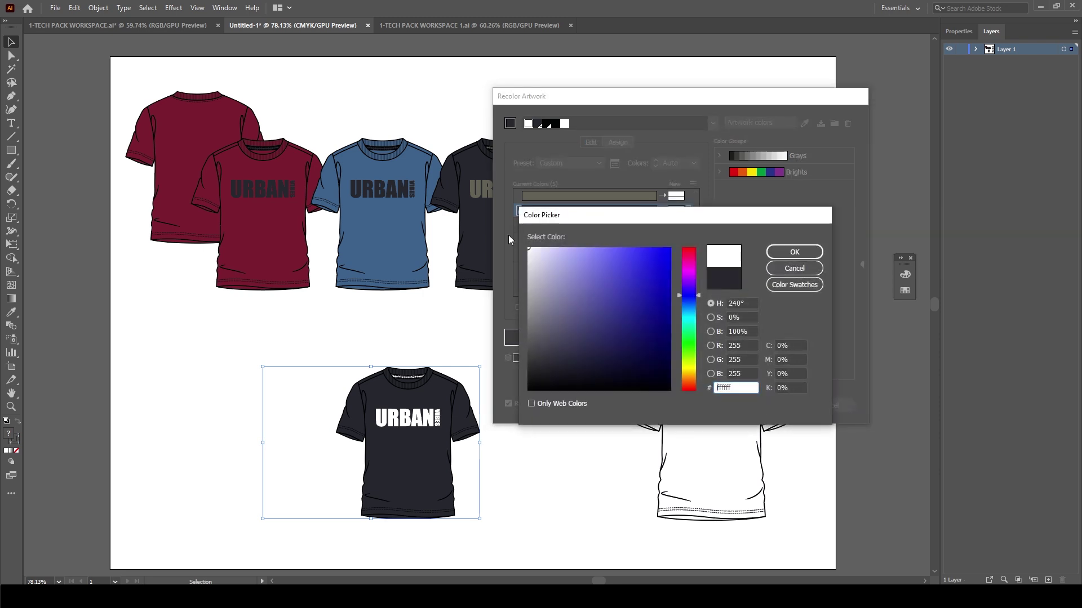
left_click(794, 253)
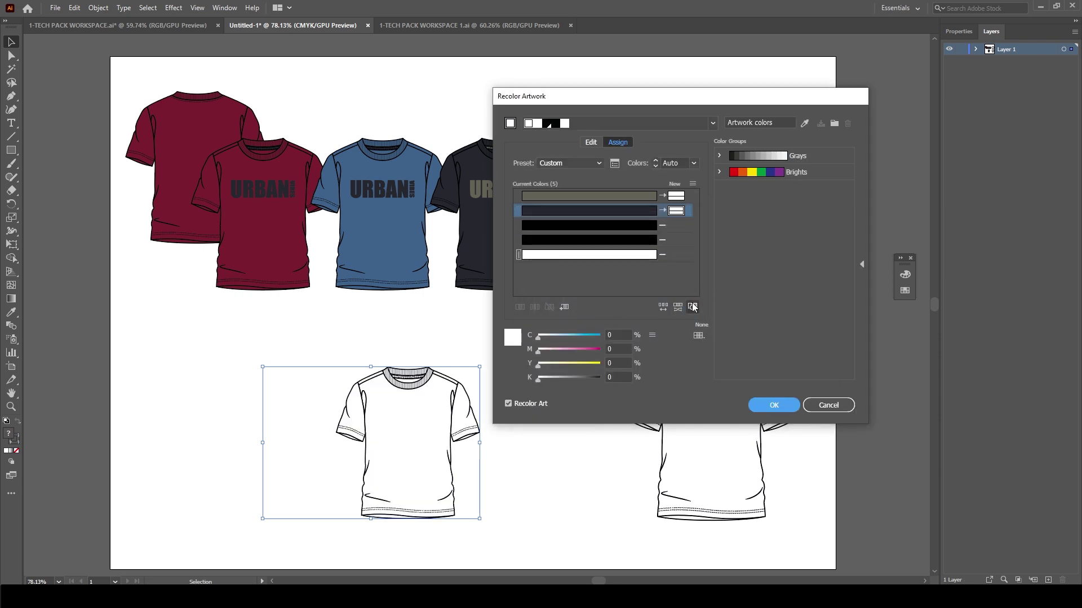
- Recolor the duplicated white T-shirt's URBAN VIBES logo to gray, #9B9B9B, in Recolor Artwork and apply the change
left_click(679, 199)
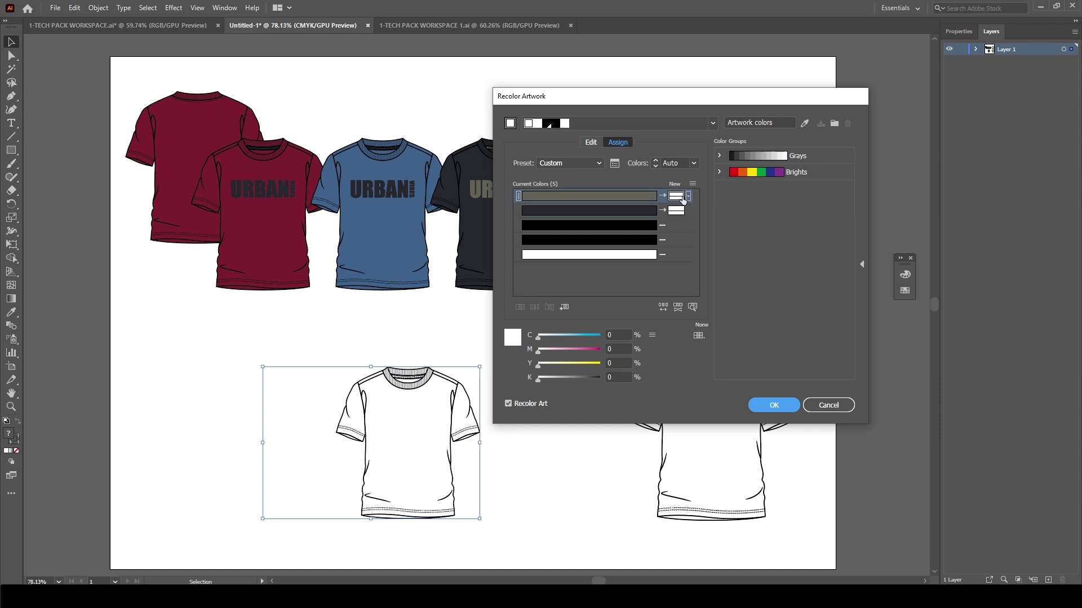
double_click(676, 197)
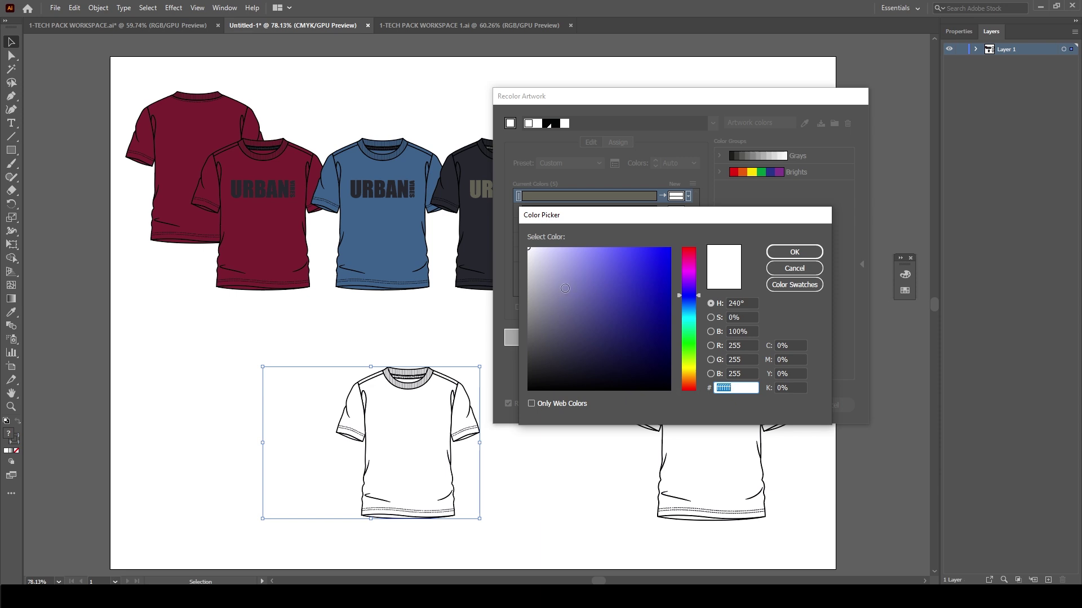
left_click_drag(565, 289, 513, 307)
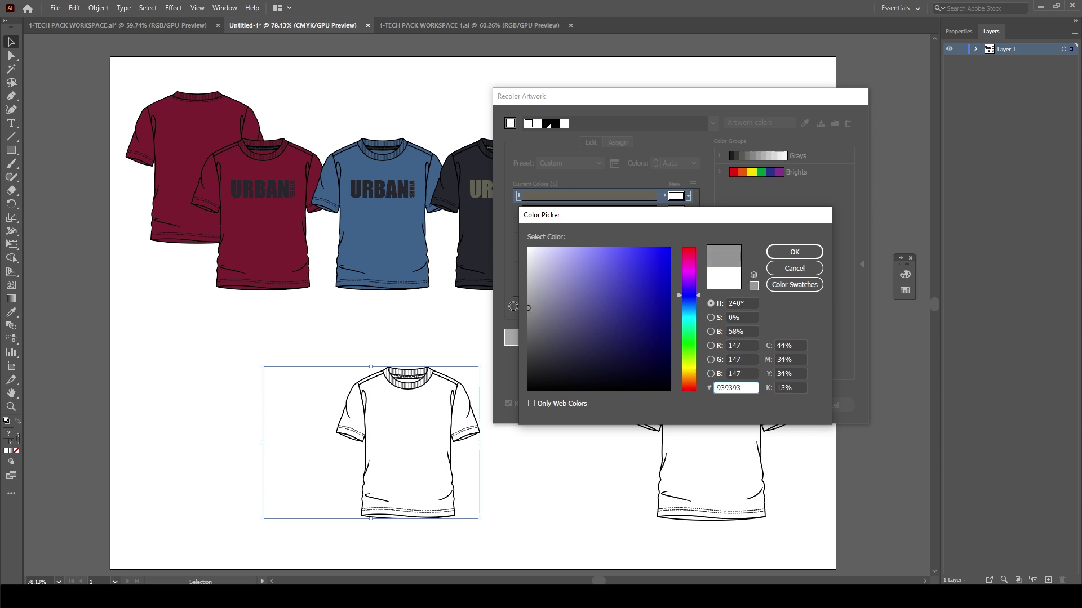
left_click(786, 252)
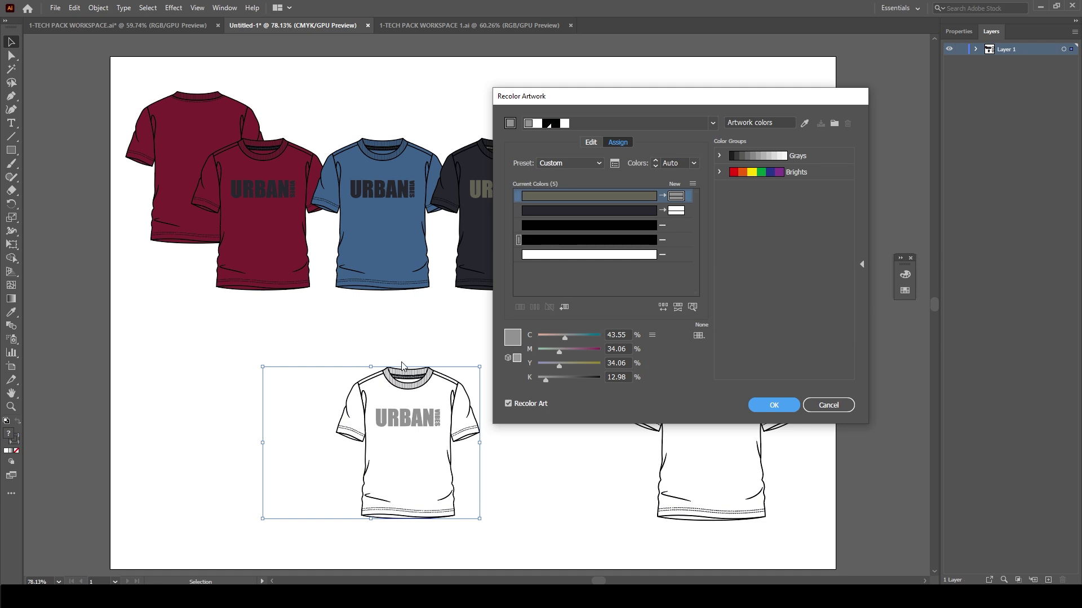
double_click(676, 196)
left_click_drag(513, 308, 511, 302)
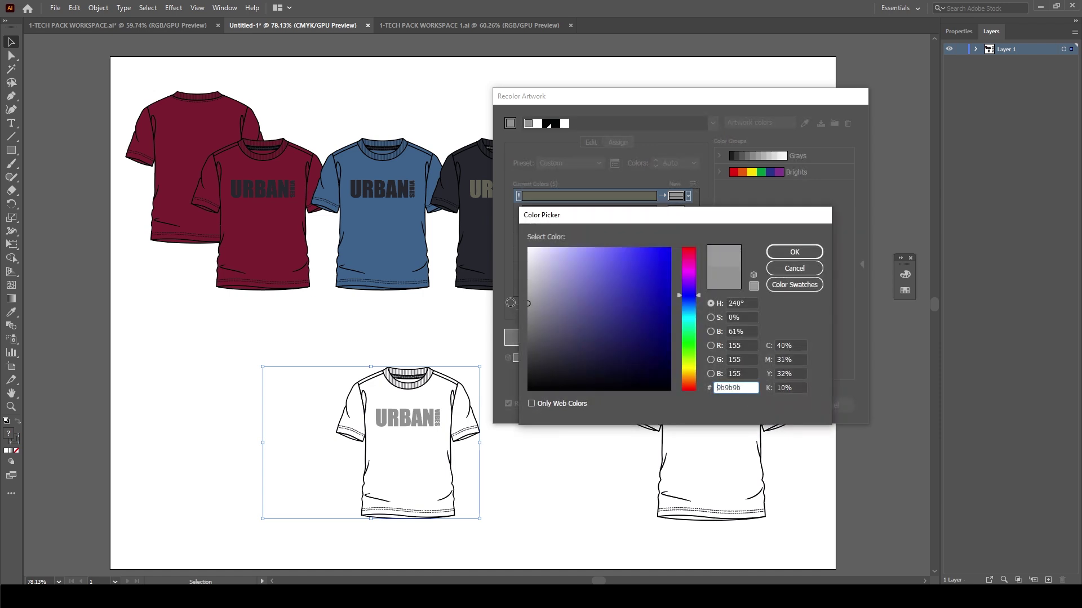
left_click(791, 252)
left_click(774, 406)
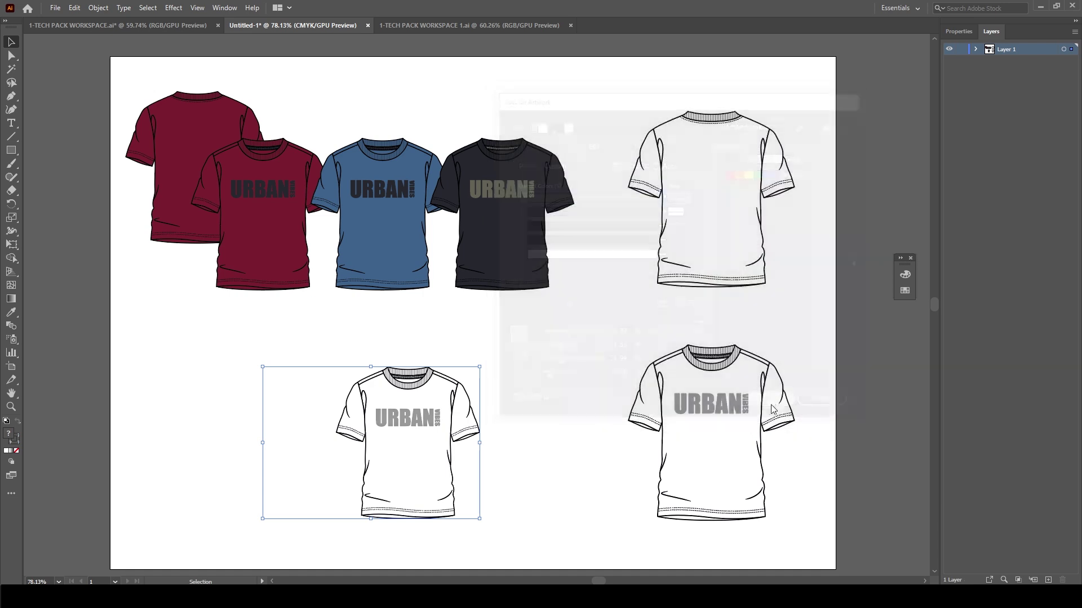
- Delete the leftover white artwork beside the duplicated T-shirt
left_click(549, 358)
left_click_drag(300, 482, 154, 411)
key("Delete")
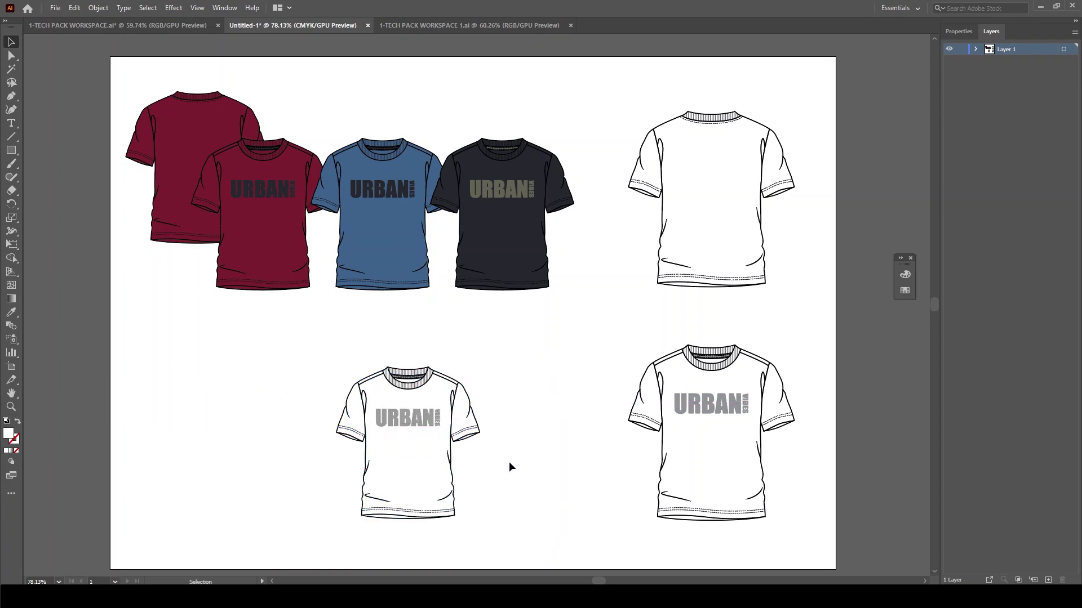
- Duplicate the small white T-shirt with the gray logo into the empty area to its left
scroll(508, 467, "down", 3)
left_click_drag(456, 355, 343, 354)
left_click(395, 250)
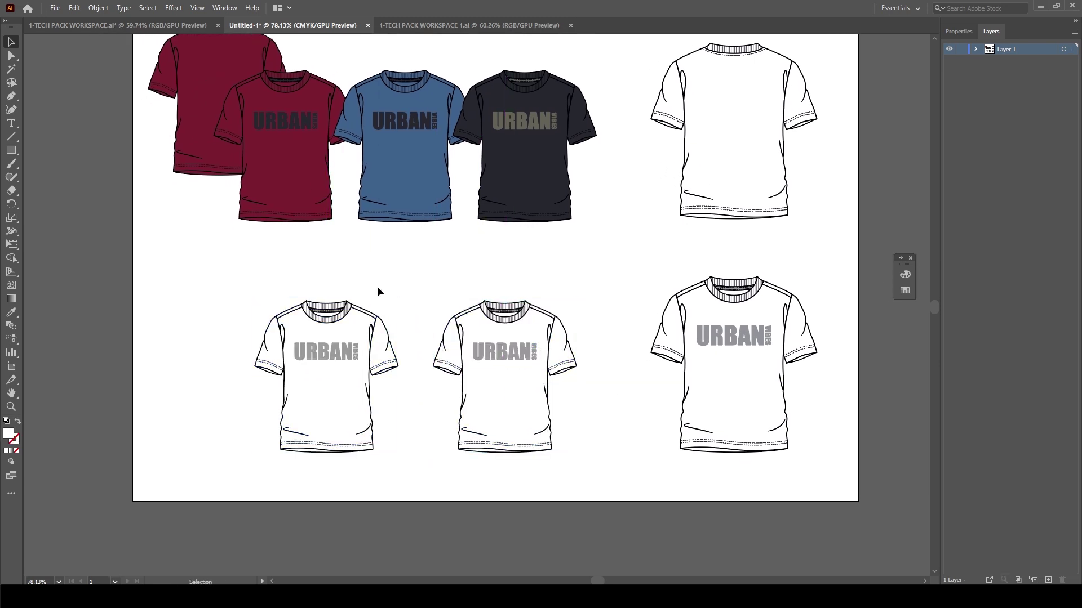
- Ungroup the leftmost white T-shirt copy and delete its gray URBAN lettering
left_click(89, 8)
left_click(311, 320)
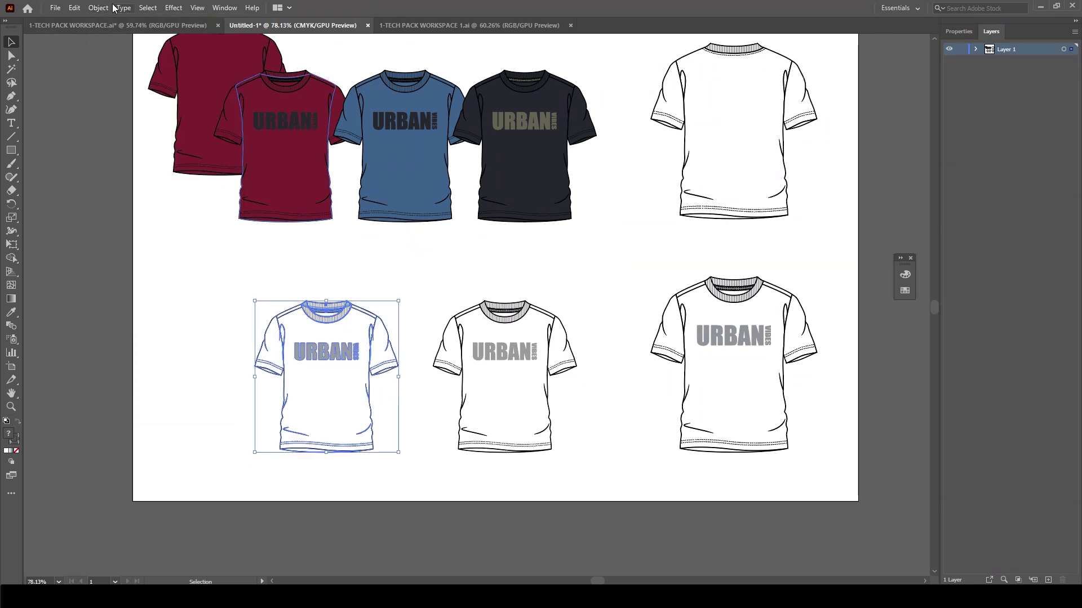
left_click(347, 352)
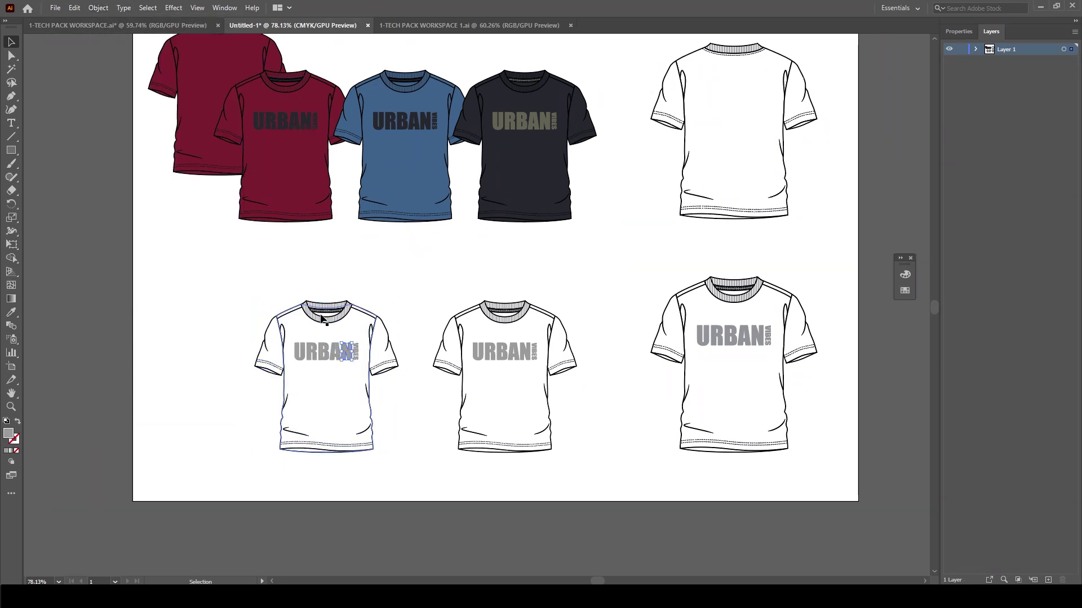
left_click(323, 319)
left_click(327, 356)
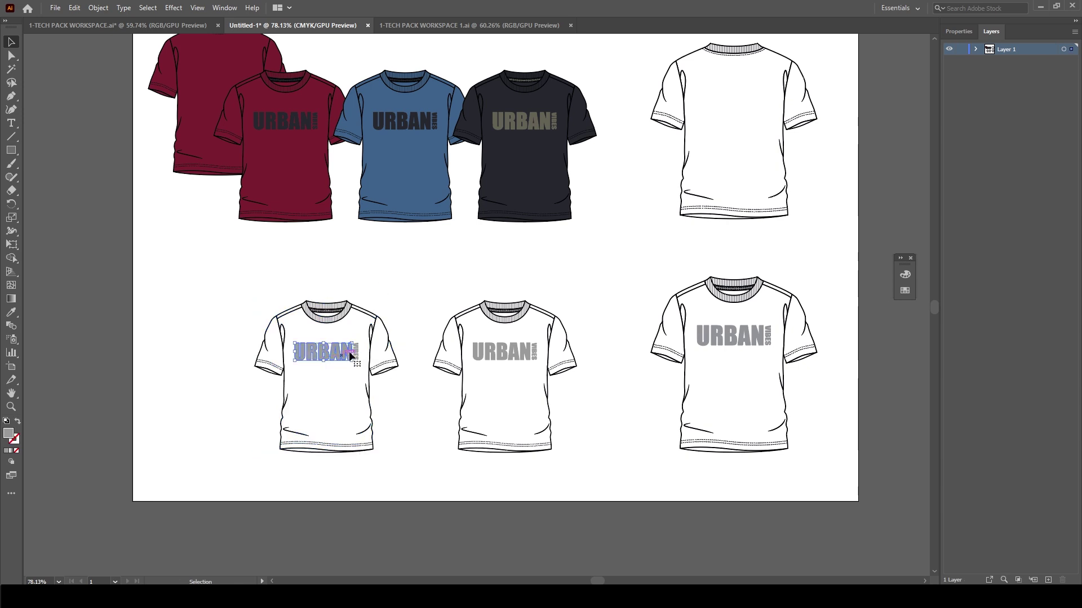
key("Delete")
- Remove the front collar and the vertical VIBES lettering from the leftmost white T-shirt, turning it into a back view
left_click(333, 321)
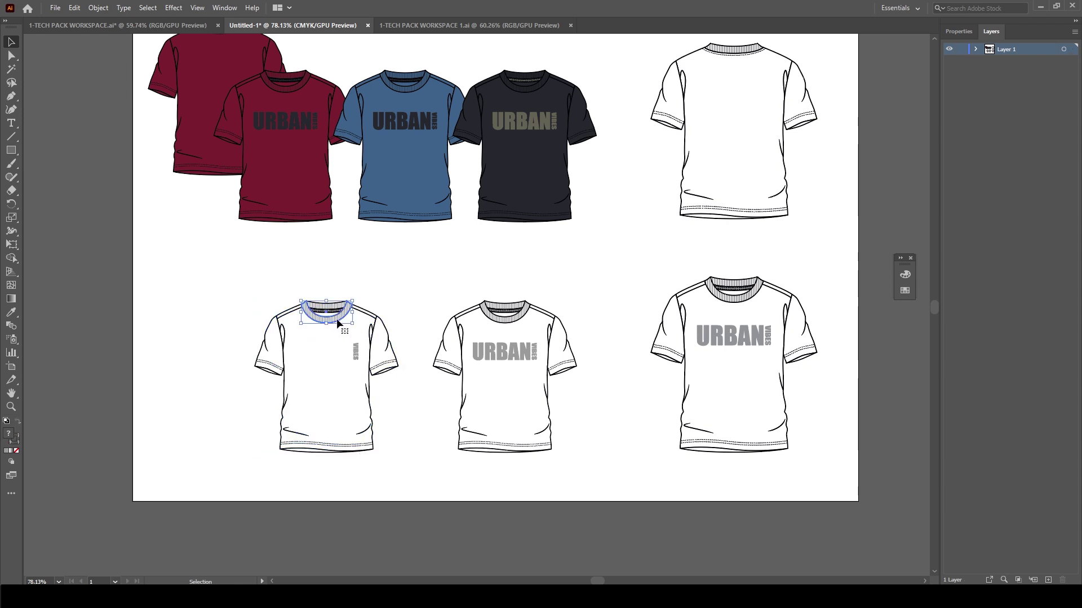
left_click(365, 318)
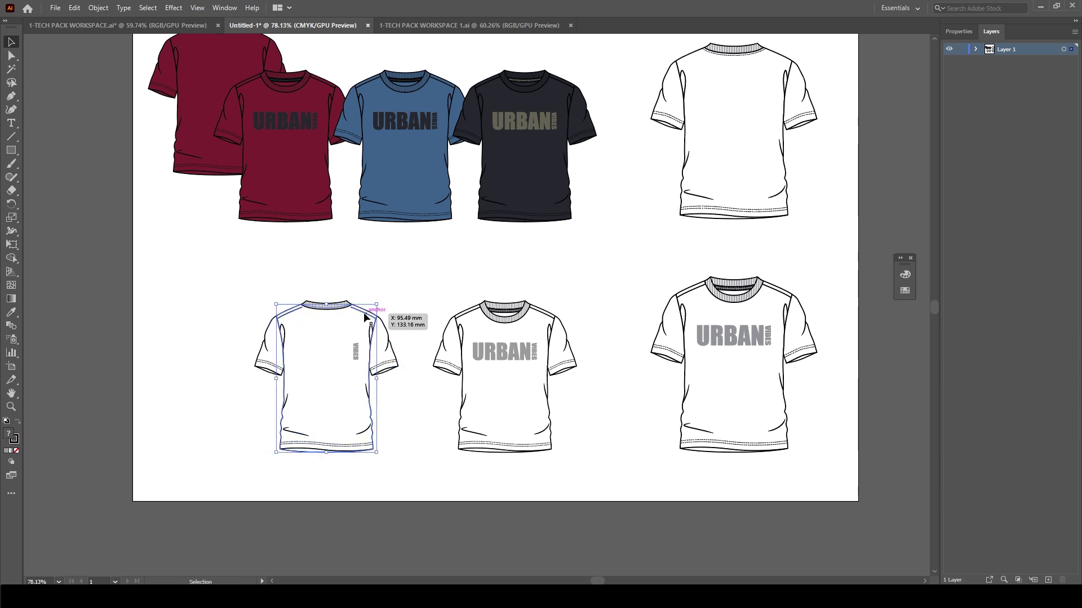
left_click(7, 54)
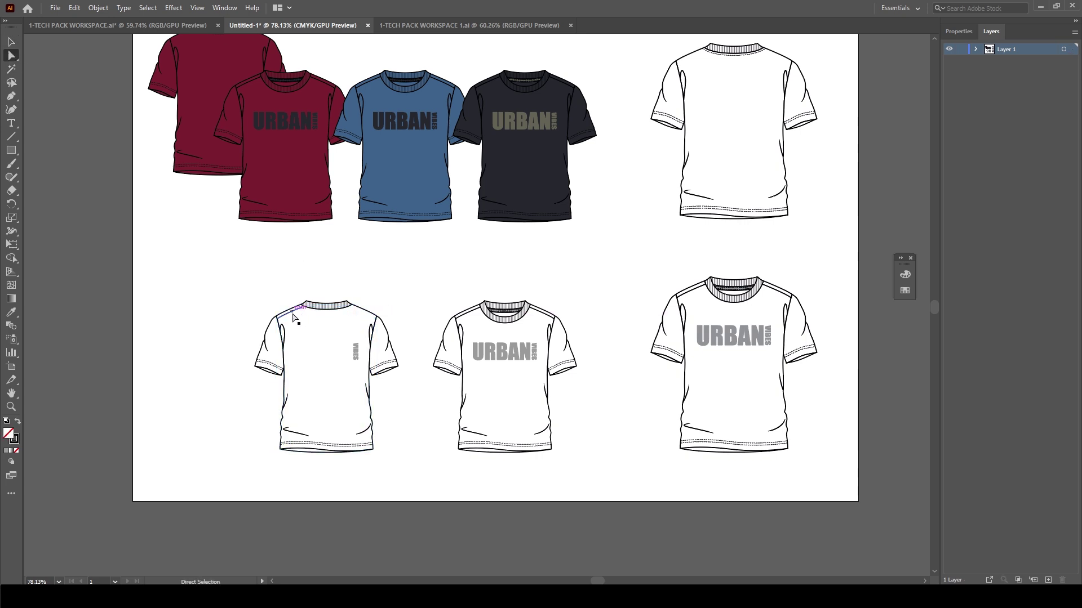
left_click(399, 290)
left_click(11, 41)
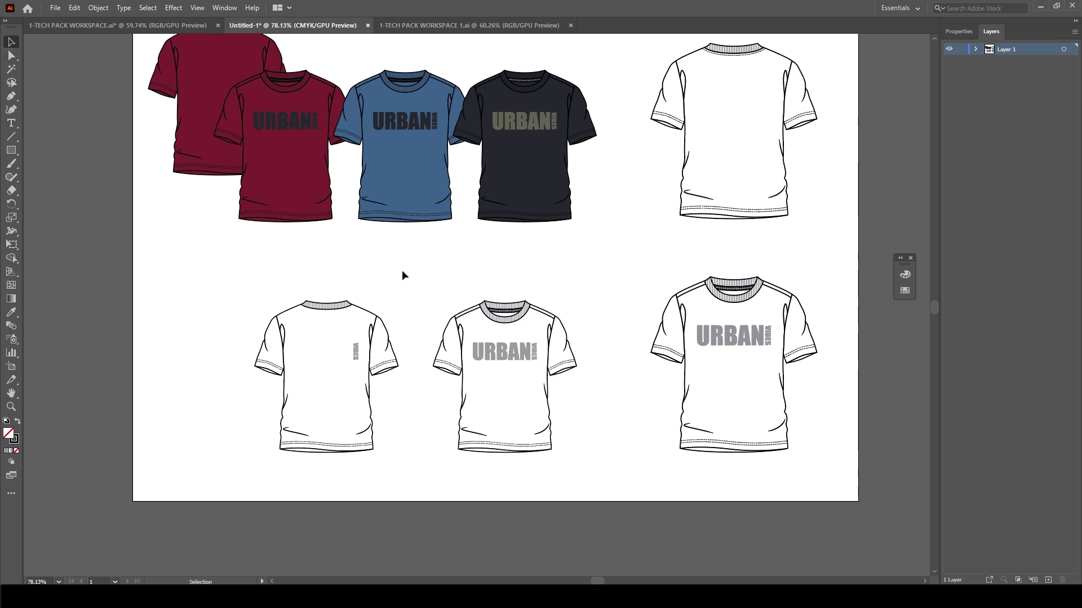
left_click(357, 354)
key("Delete")
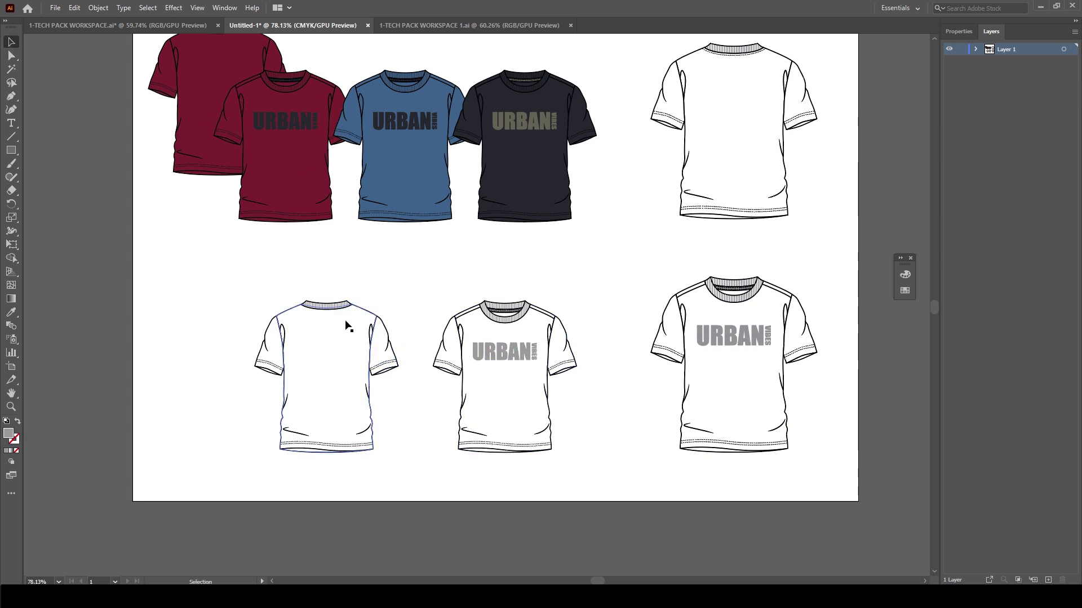
- Copy the large white back-view and front-view T-shirts together
left_click_drag(640, 36, 834, 469)
key("a")
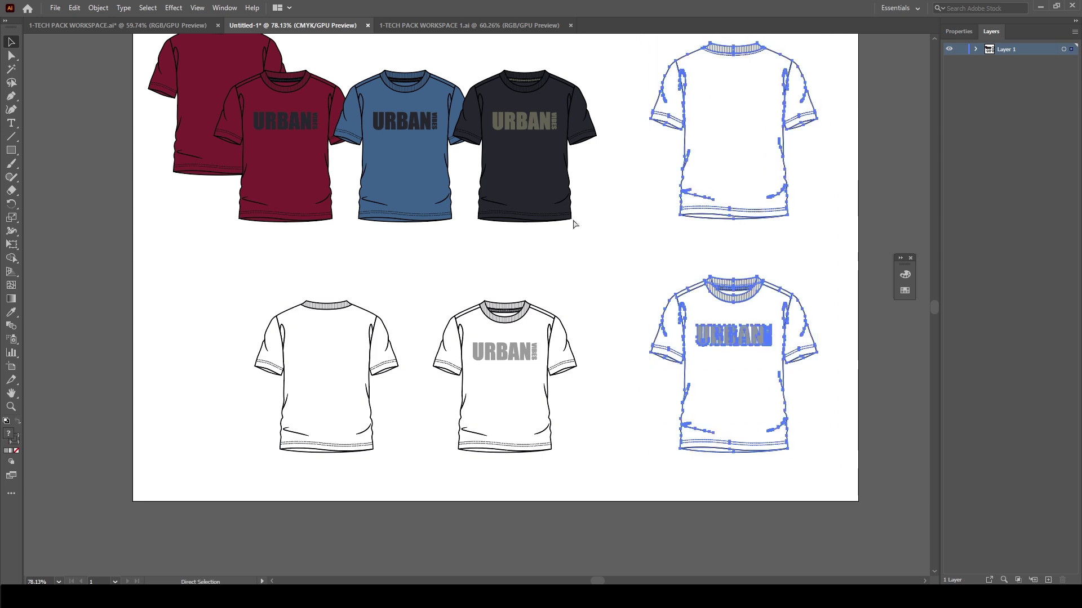
key("v")
left_click(74, 7)
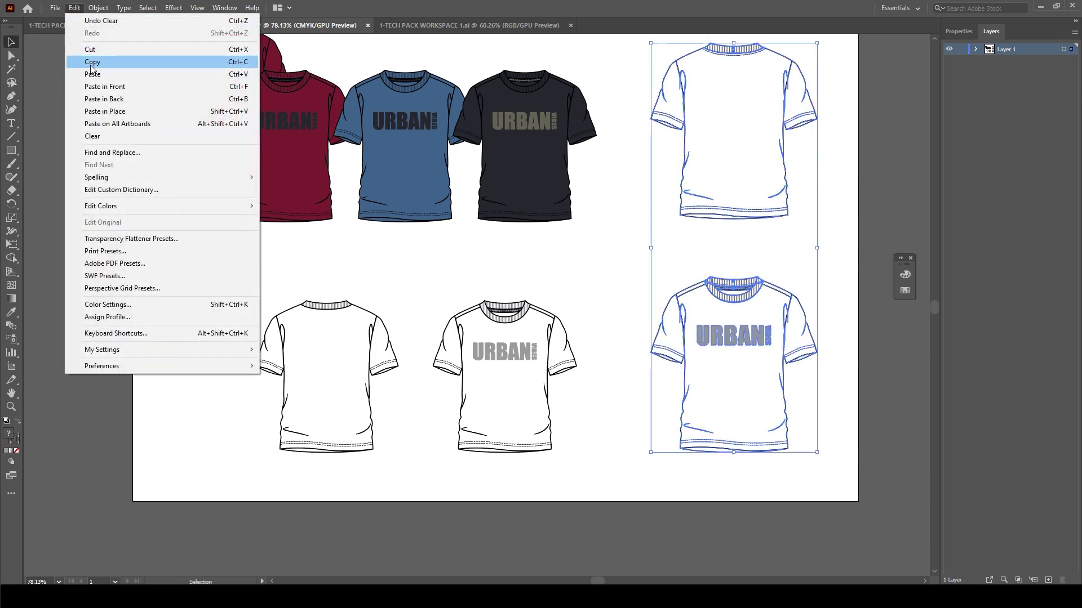
left_click(91, 65)
- In 1-TECH PACK WORKSPACE.ai, paste both T-shirts onto Layer 3 and move them into the empty area above the special instructions
left_click(116, 24)
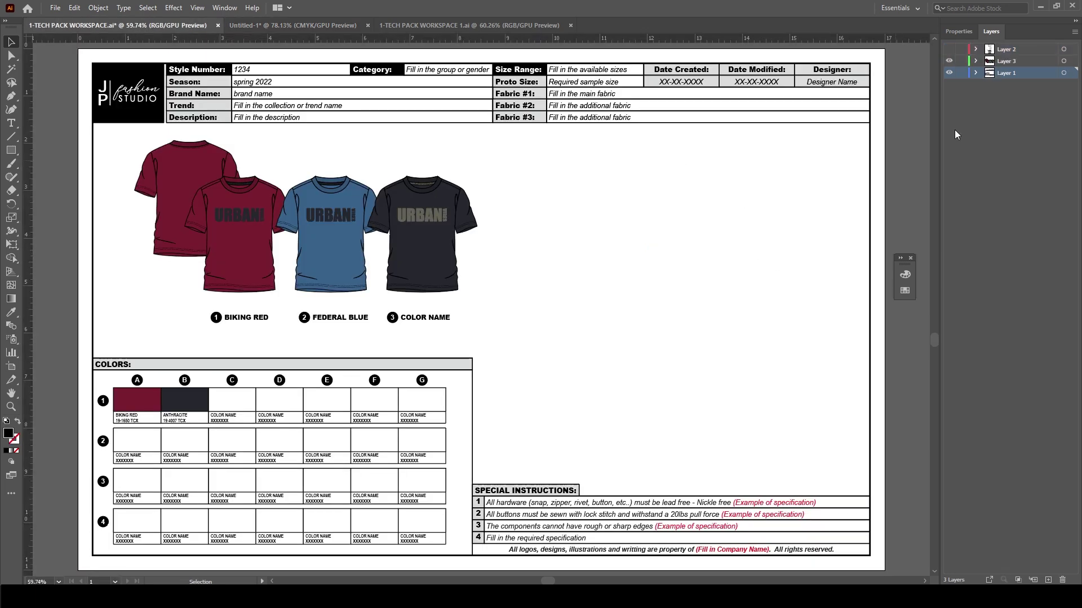
left_click(1009, 62)
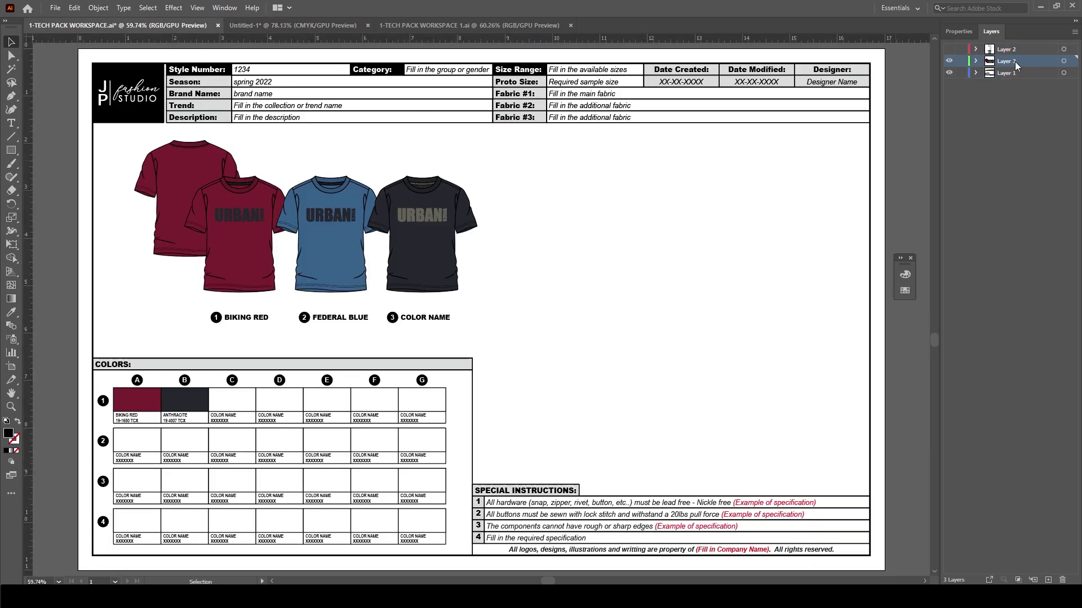
key("ctrl+v")
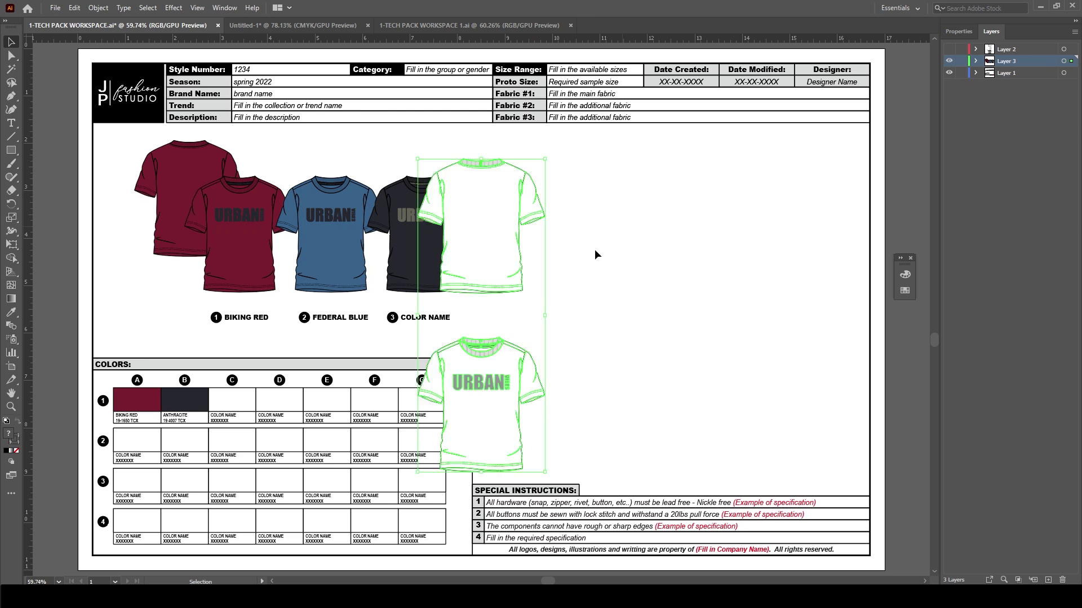
left_click_drag(528, 231, 735, 222)
left_click(783, 212)
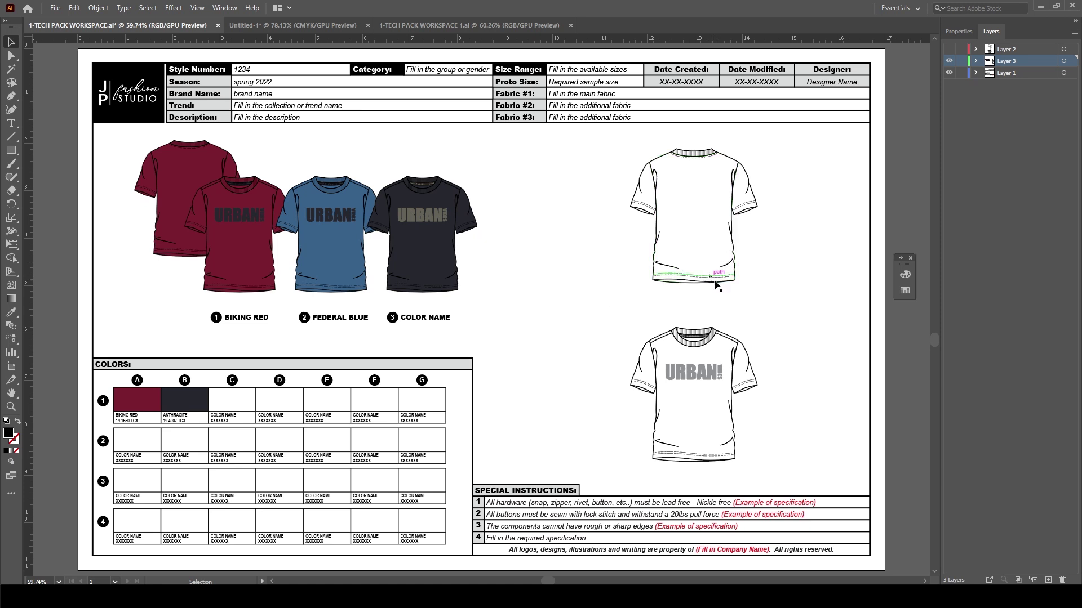
- Move the white back-view T-shirt slightly down, closer to the front view
left_click_drag(881, 351, 651, 365)
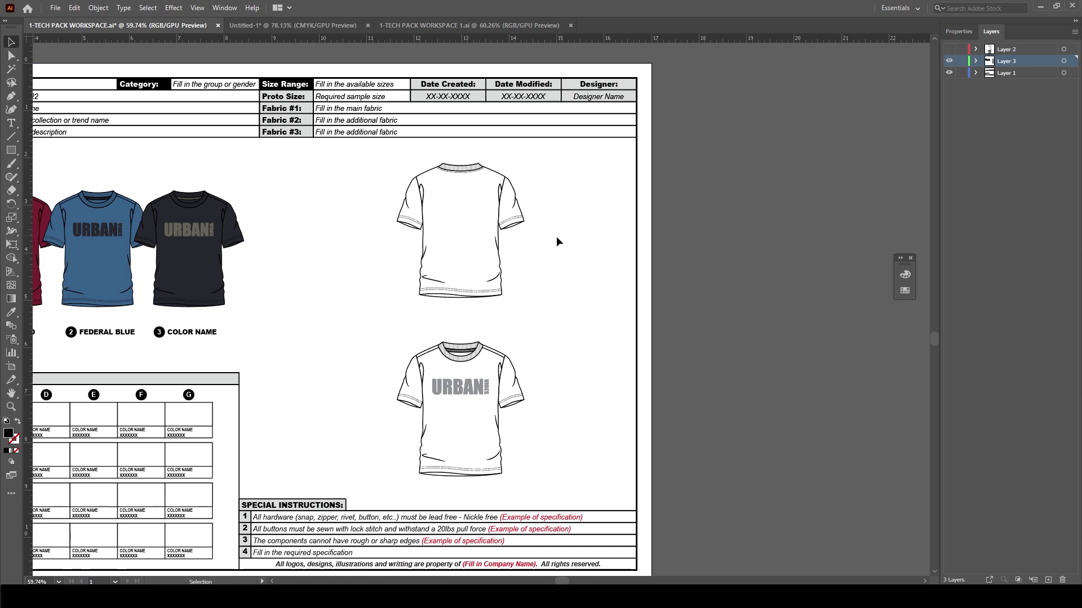
left_click_drag(540, 250, 579, 247)
left_click(520, 253)
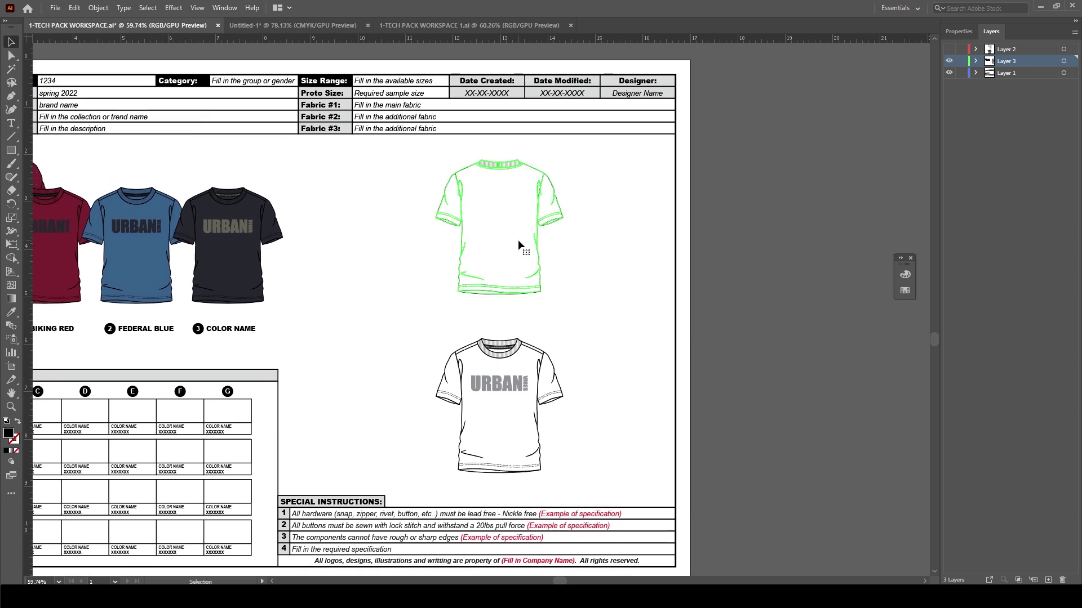
left_click_drag(517, 209, 516, 223)
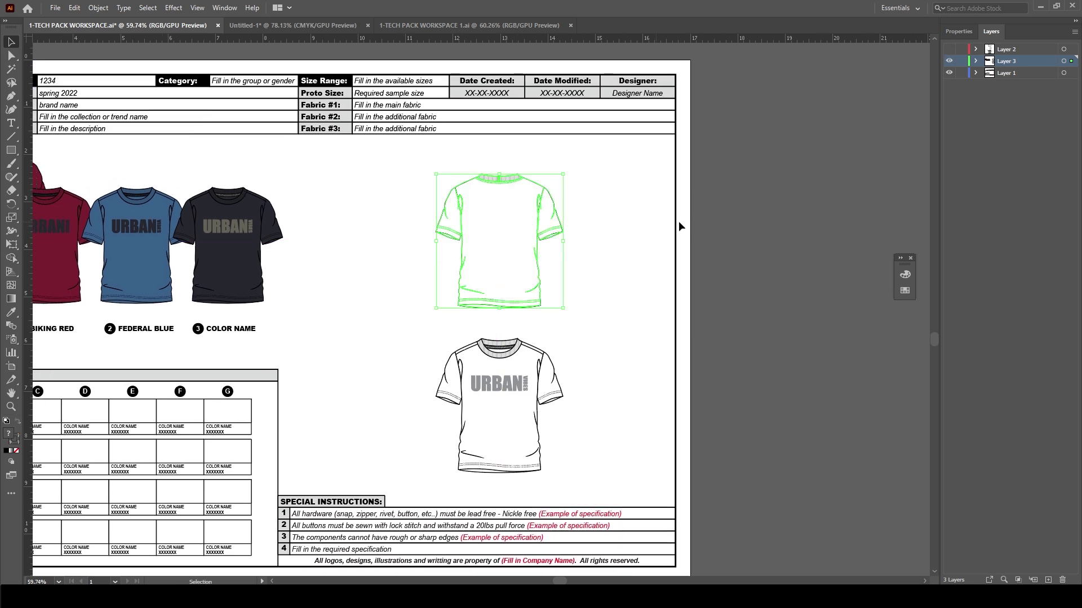
left_click(700, 195)
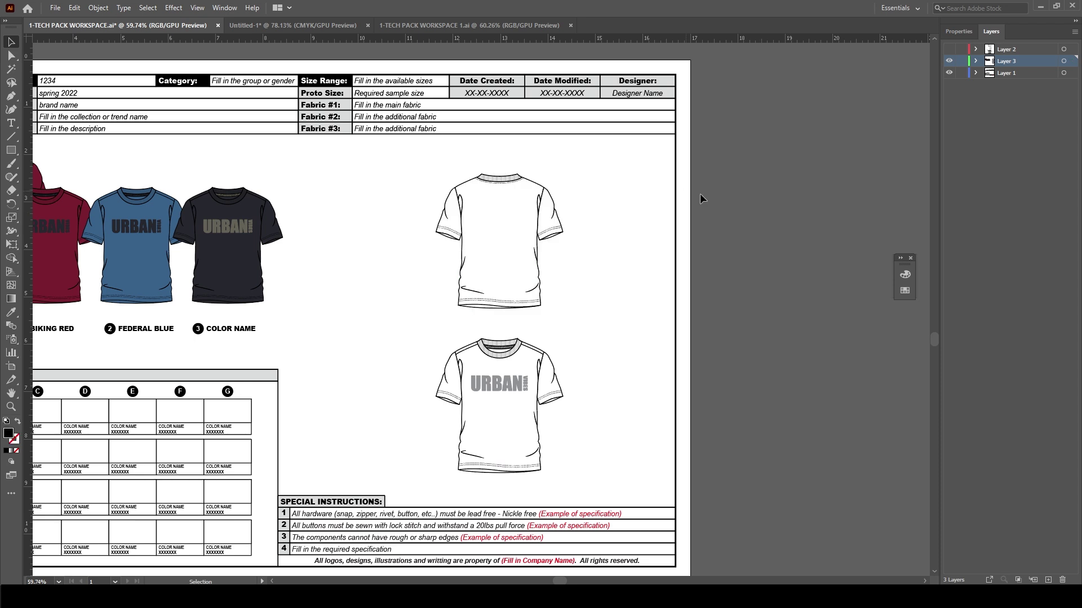
- Show Layer 2 and place its bent-arrow and straight-arrow "Fill in information" callouts so they point at the back-view T-shirt's collar and neck seam
left_click(949, 49)
left_click_drag(759, 109, 708, 106)
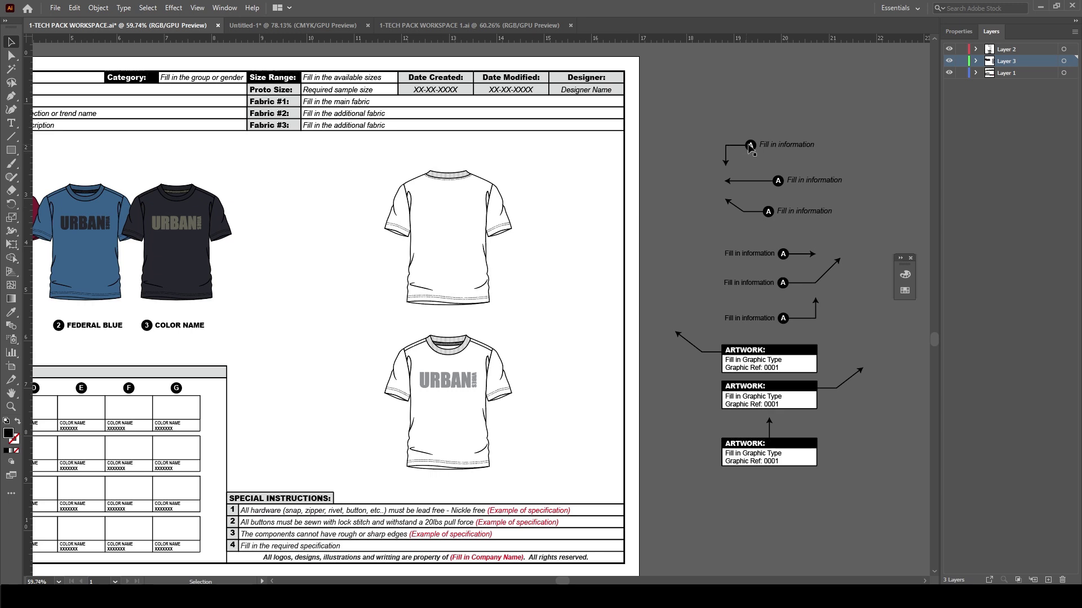
left_click_drag(750, 147, 512, 151)
left_click(570, 204)
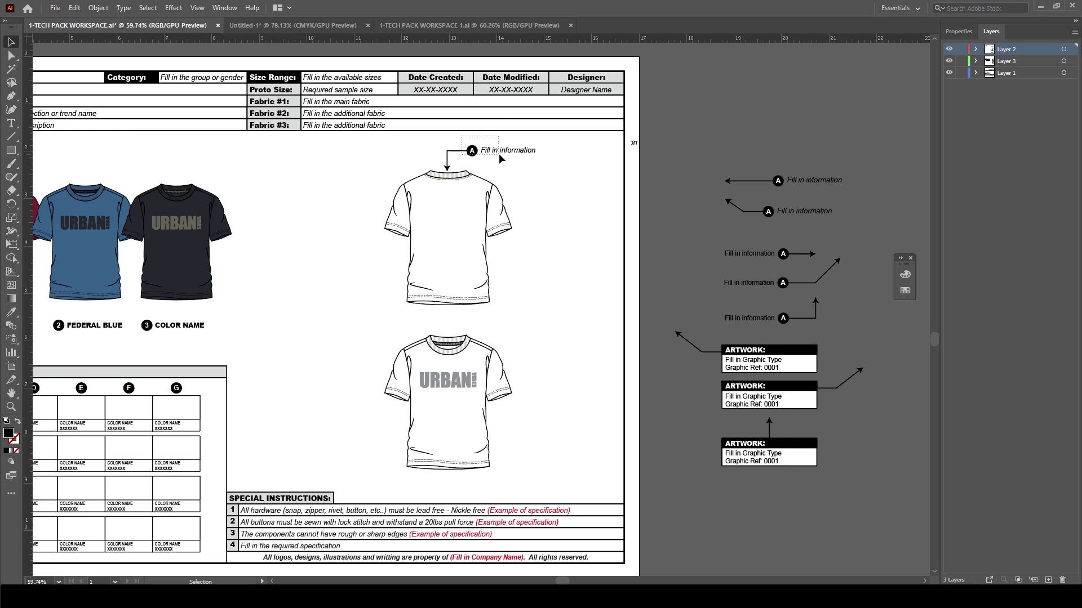
left_click_drag(510, 154, 508, 156)
left_click(757, 153)
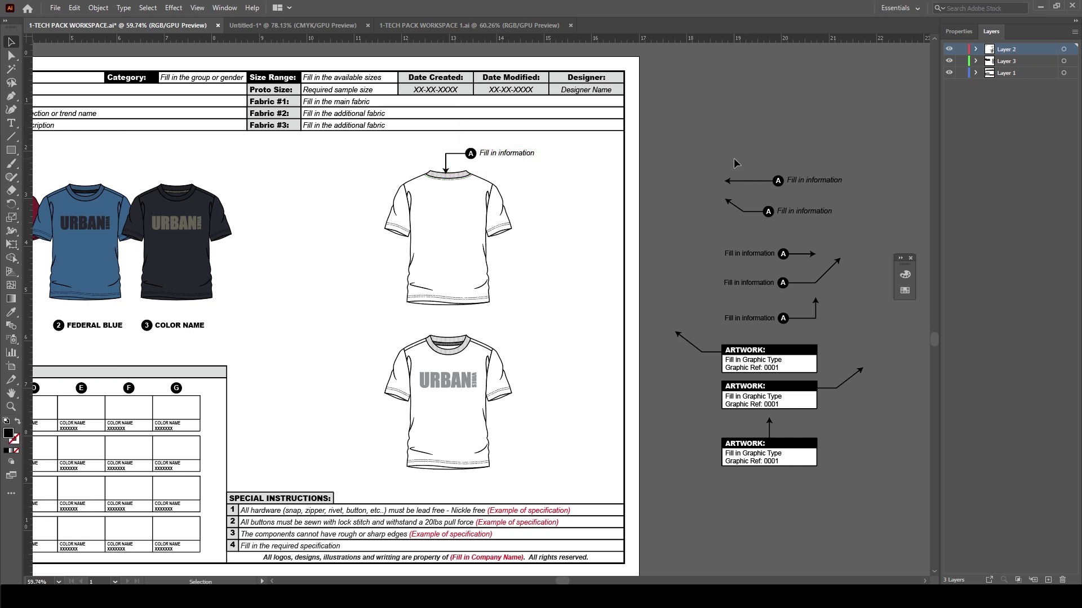
left_click_drag(803, 180, 553, 170)
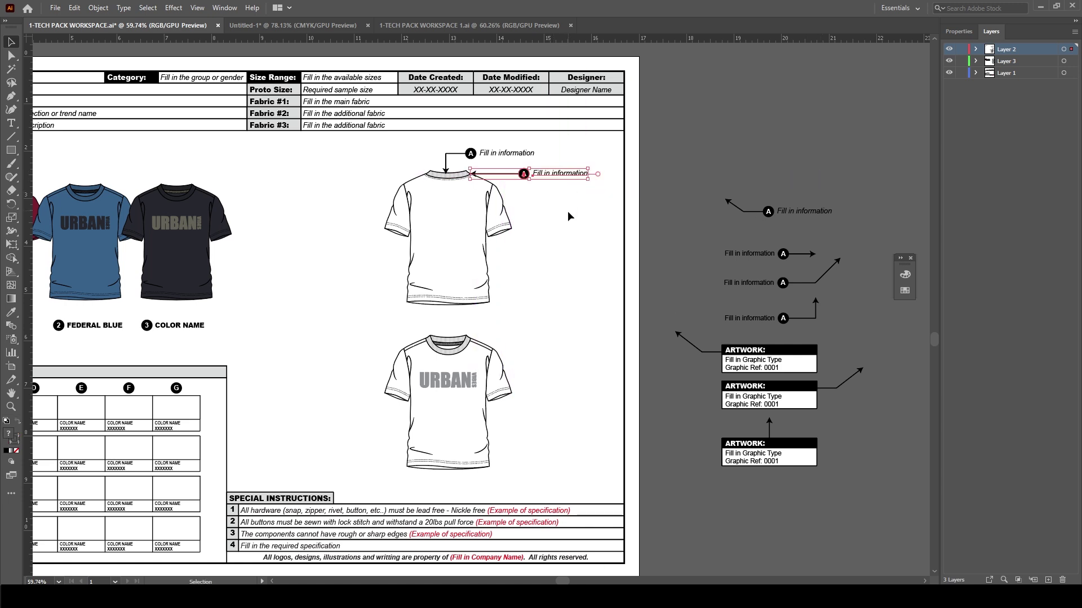
left_click(569, 217)
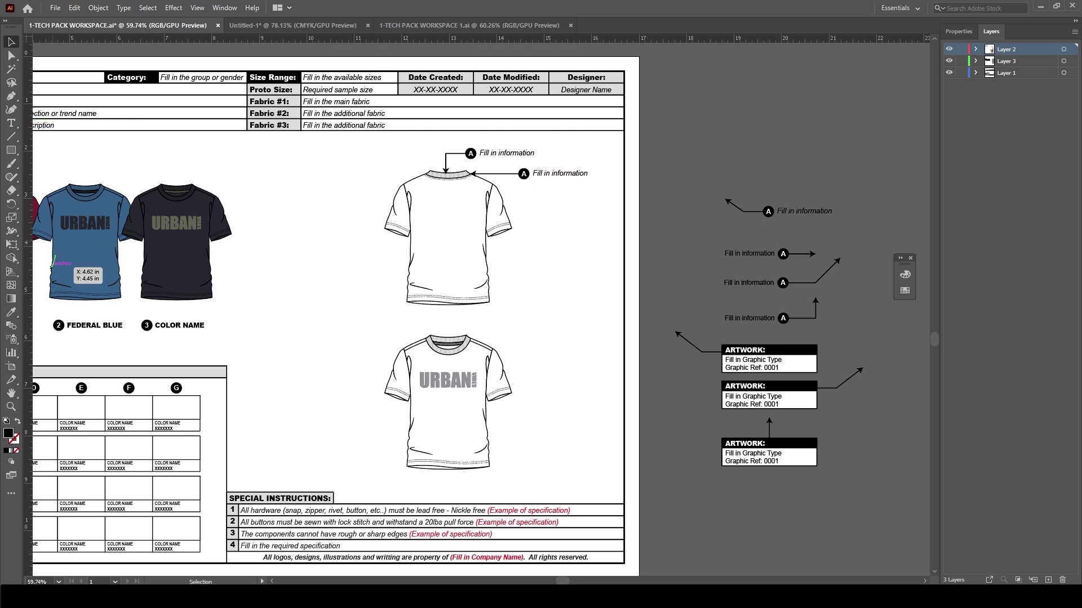
- Replace the collar callout's placeholder with "DTM 1x1 Rib Folded Crew Neck", copied from 1-TECH PACK WORKSPACE 1.ai
left_click(465, 25)
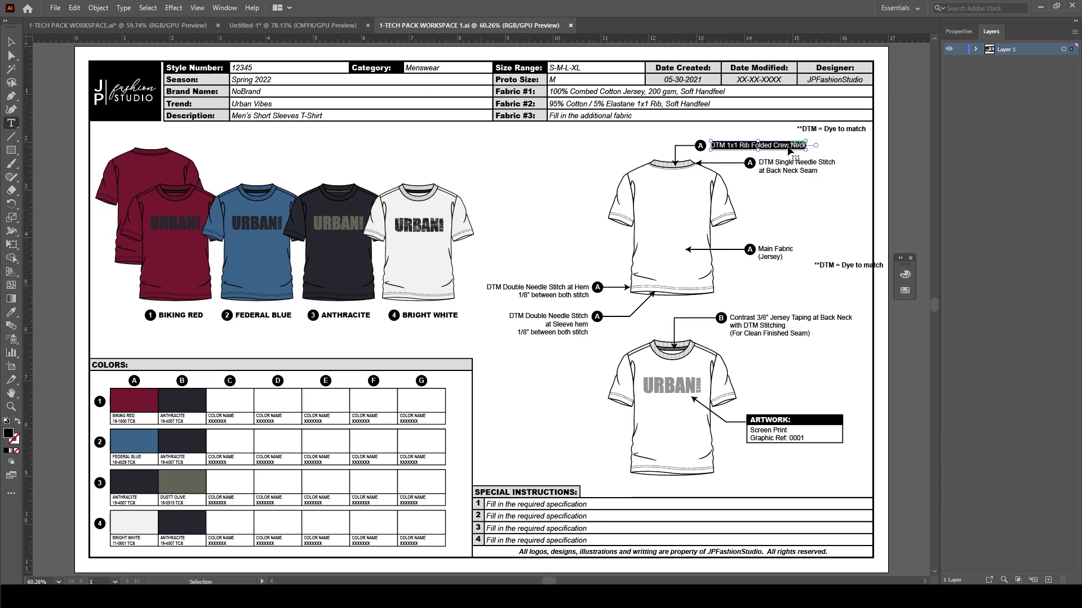
left_click(117, 25)
triple_click(521, 155)
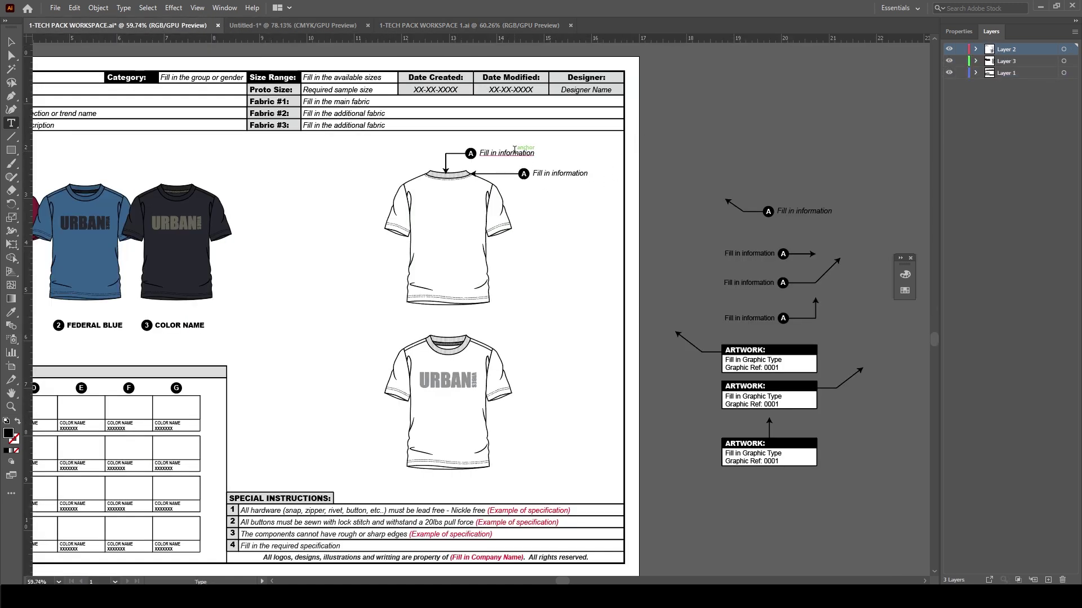
key("ctrl+v")
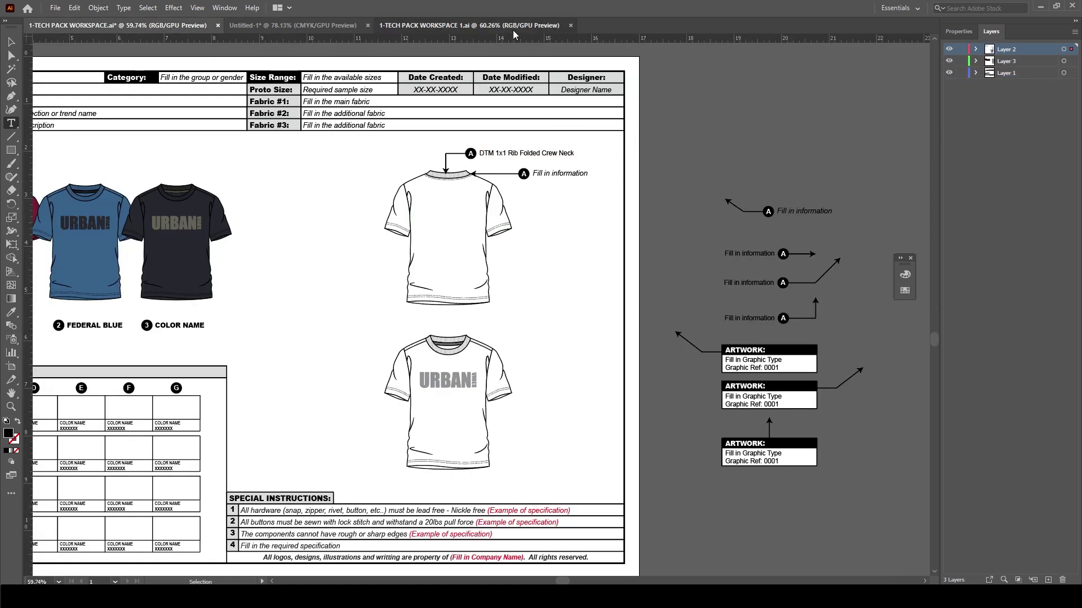
- Replace the neck seam callout's placeholder with "DTM Single Needle Stitch at Back Neck Seam", copied from 1-TECH PACK WORKSPACE 1.ai
left_click(468, 25)
triple_click(782, 170)
key("ctrl+c")
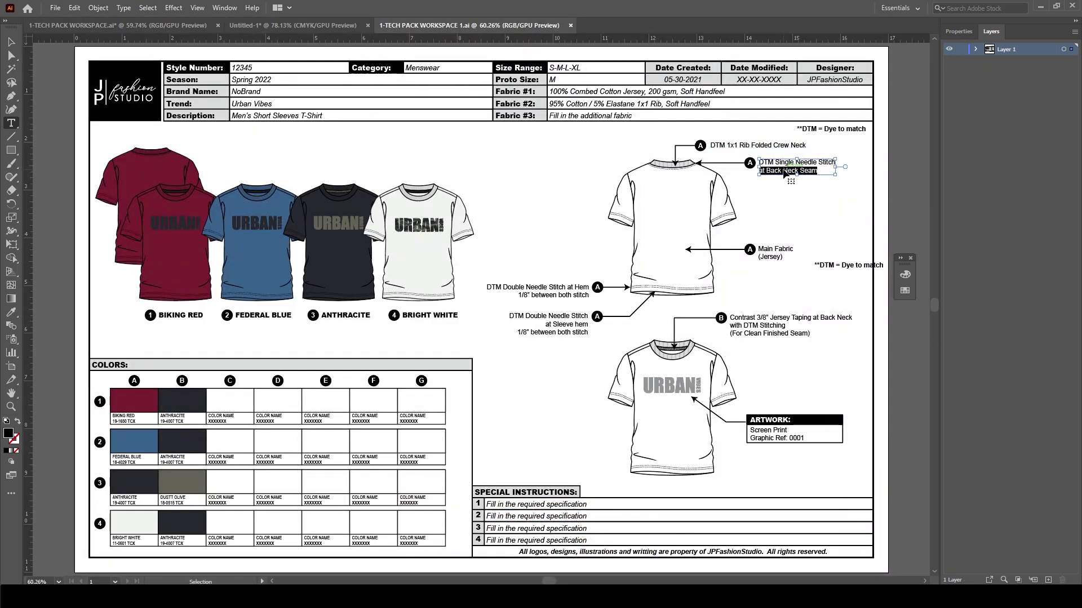
left_click(118, 25)
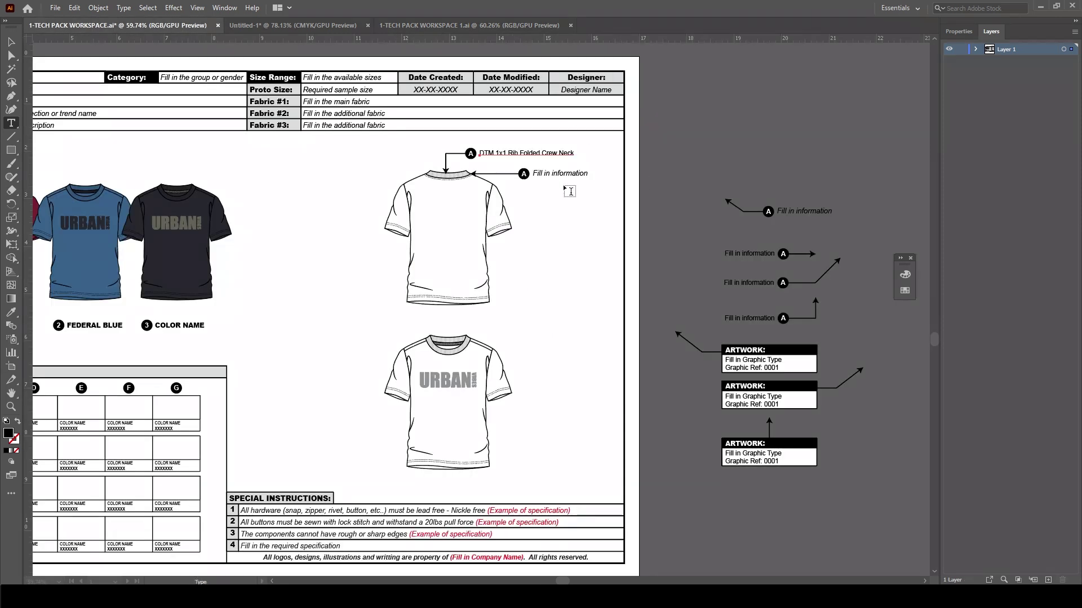
triple_click(569, 175)
key("ctrl+v")
key("Escape")
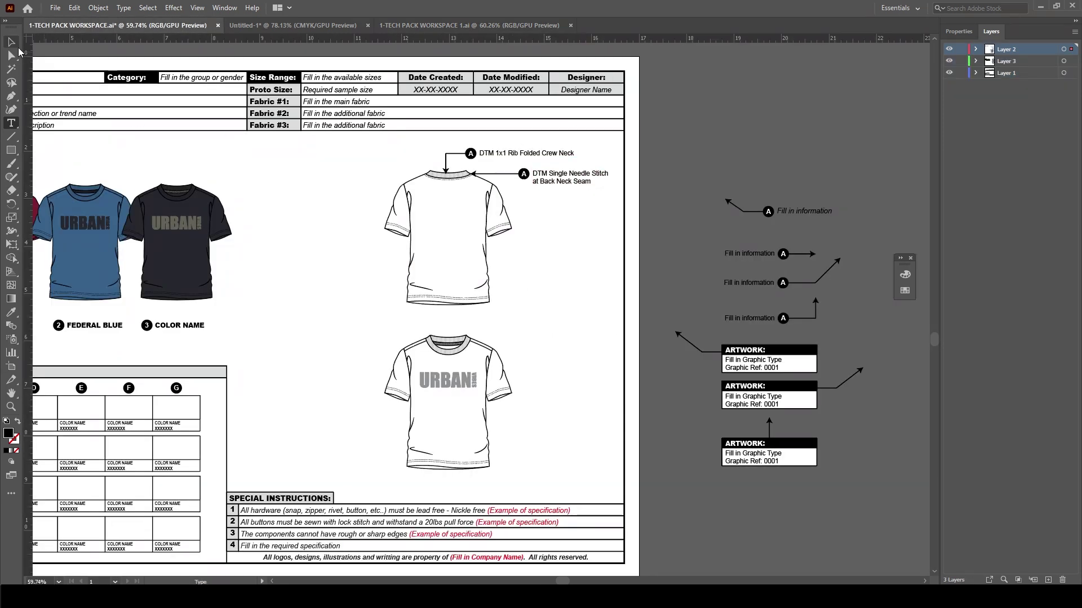
- Move the diagonal-arrow "Fill in information" callout from beside the artboard so its arrow points at the back-view T-shirt's bottom hem
left_click(589, 210)
left_click_drag(530, 211, 563, 205)
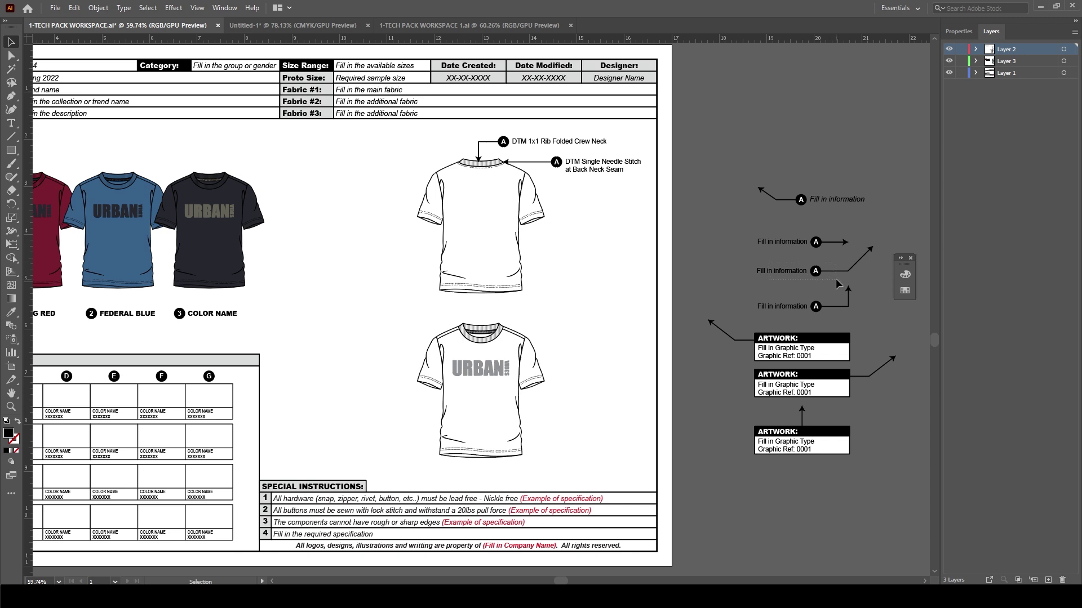
left_click_drag(775, 276, 387, 313)
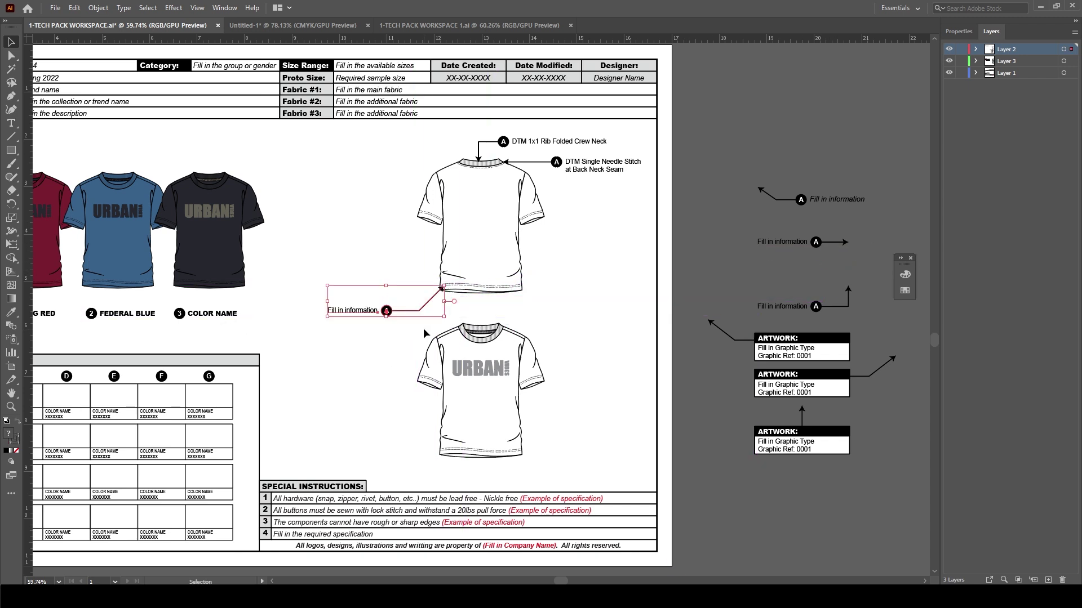
left_click(372, 336)
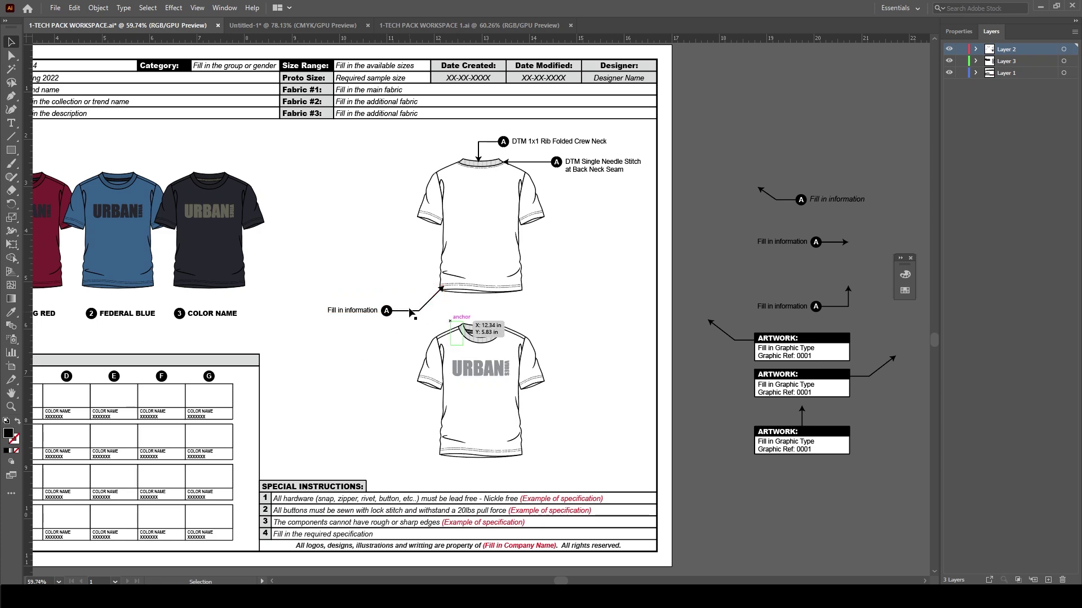
- Reshape the hem callout's leader line into a right angle by moving its bend anchor directly below the arrowhead
key("z")
left_click_drag(345, 262, 488, 293)
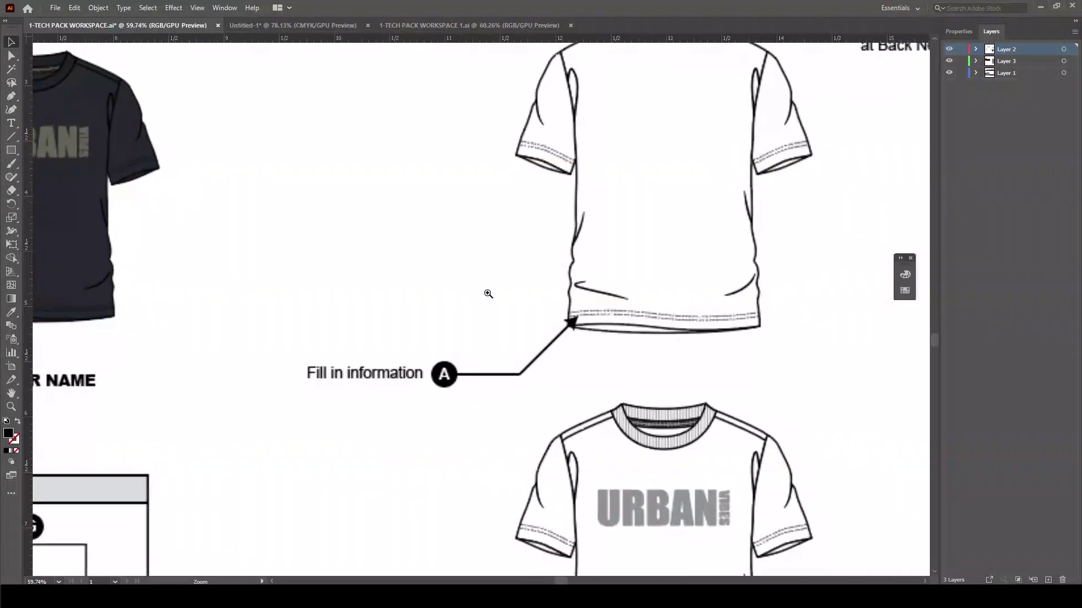
left_click_drag(522, 326, 475, 286)
left_click(451, 280)
key("v")
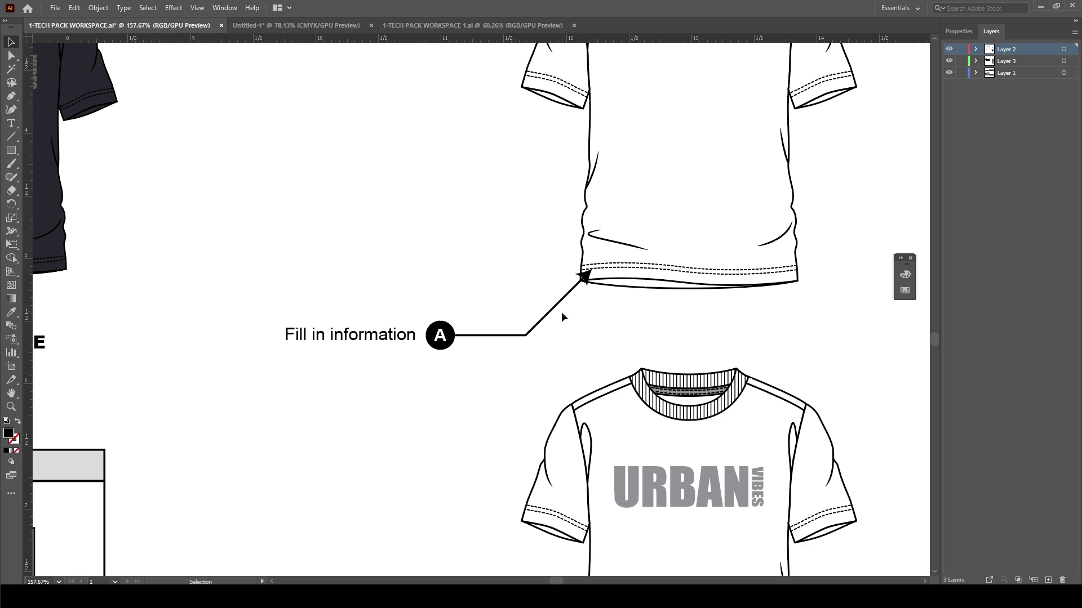
left_click(450, 345)
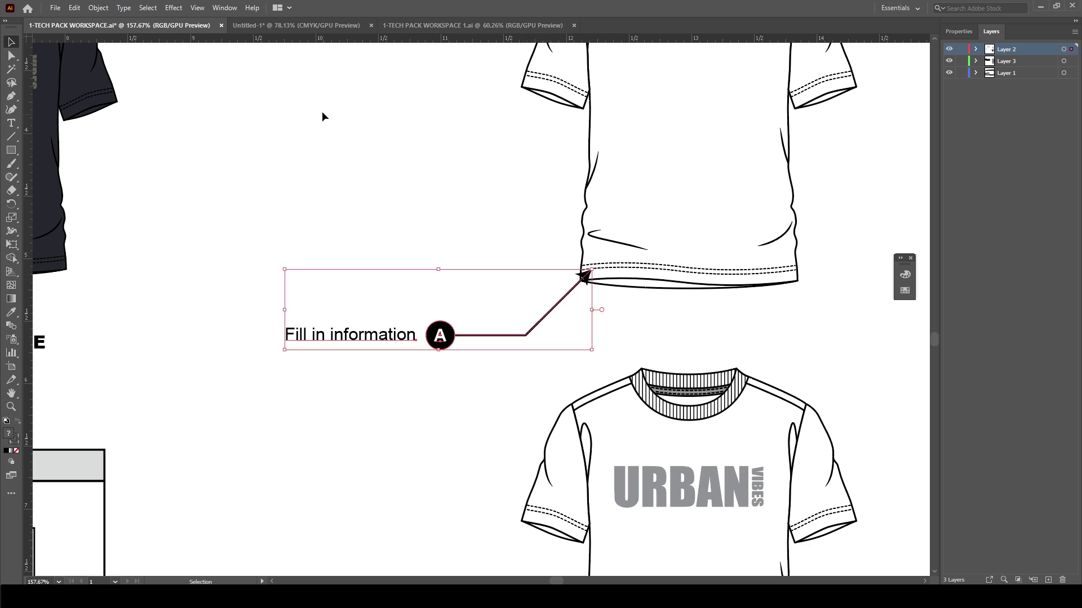
left_click(11, 56)
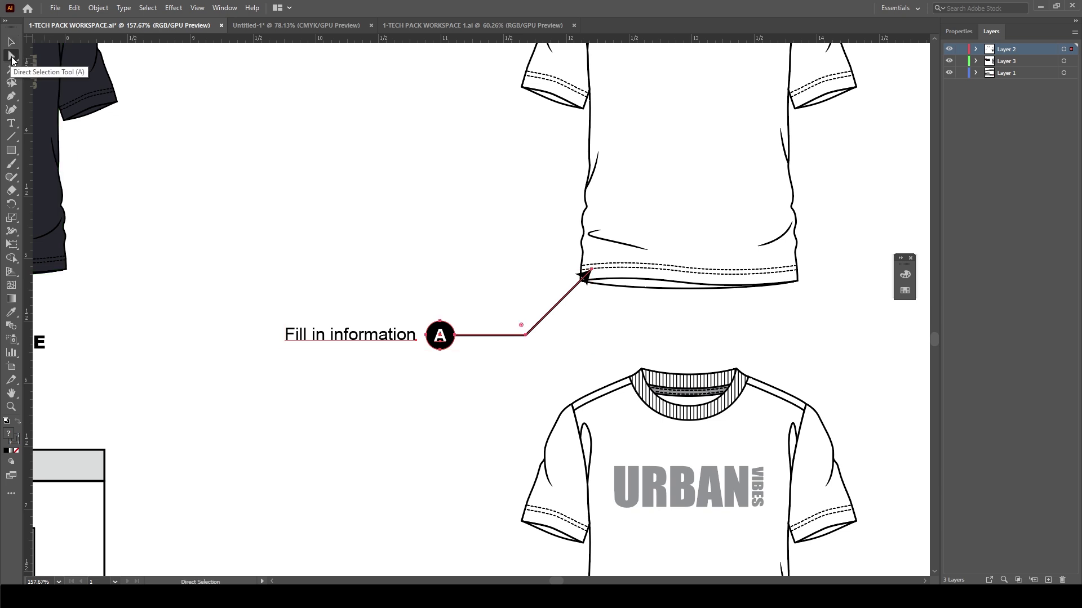
left_click(526, 335)
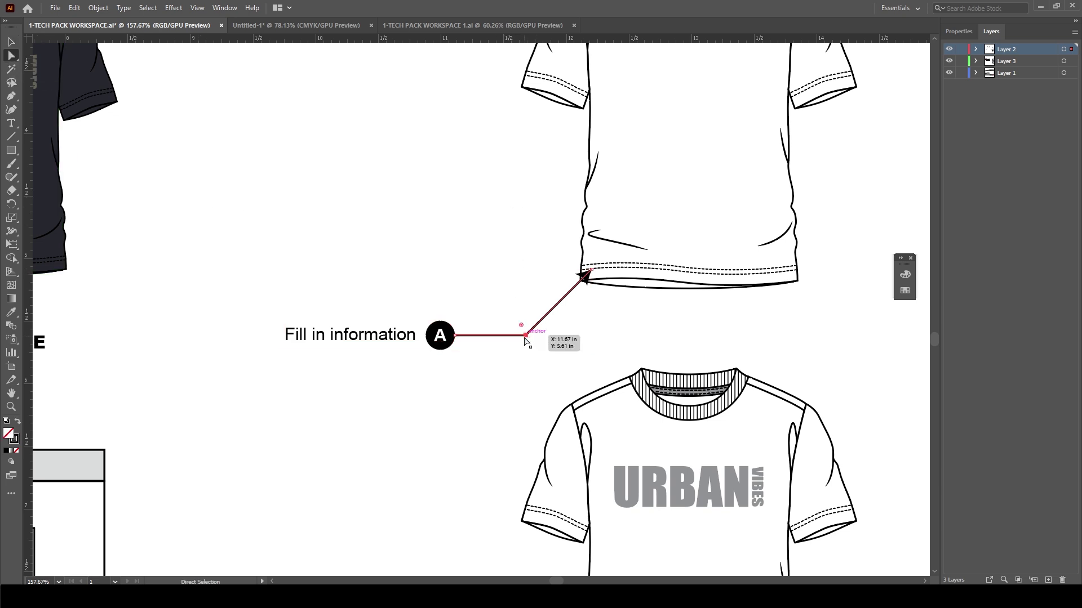
left_click_drag(526, 337, 589, 336)
left_click(544, 350)
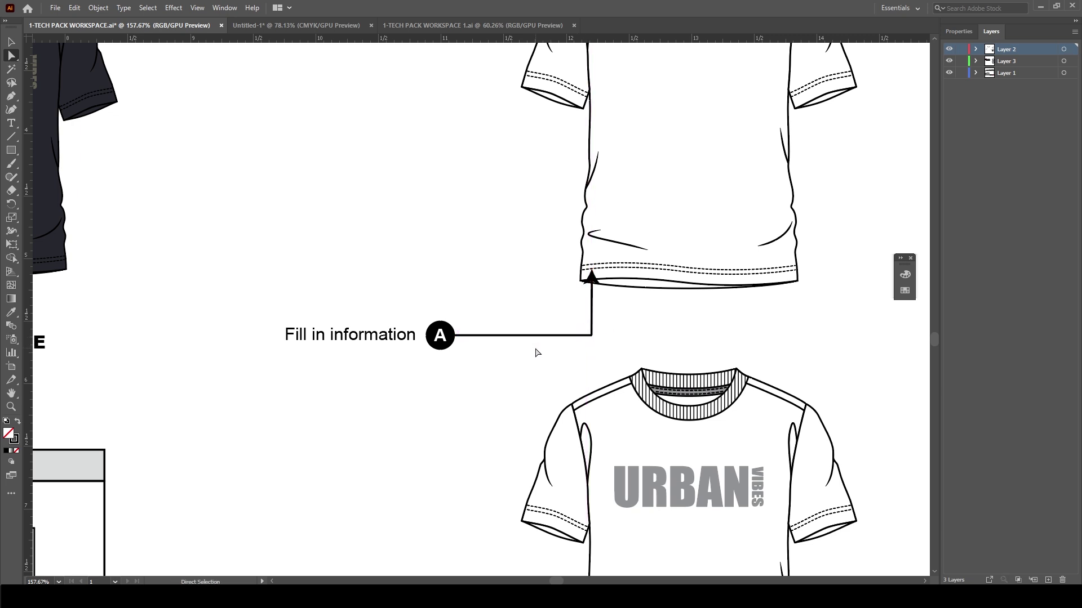
- Move the hem callout's circled A marker closer to the leader's bend and shorten the line's start to meet it
left_click(445, 344)
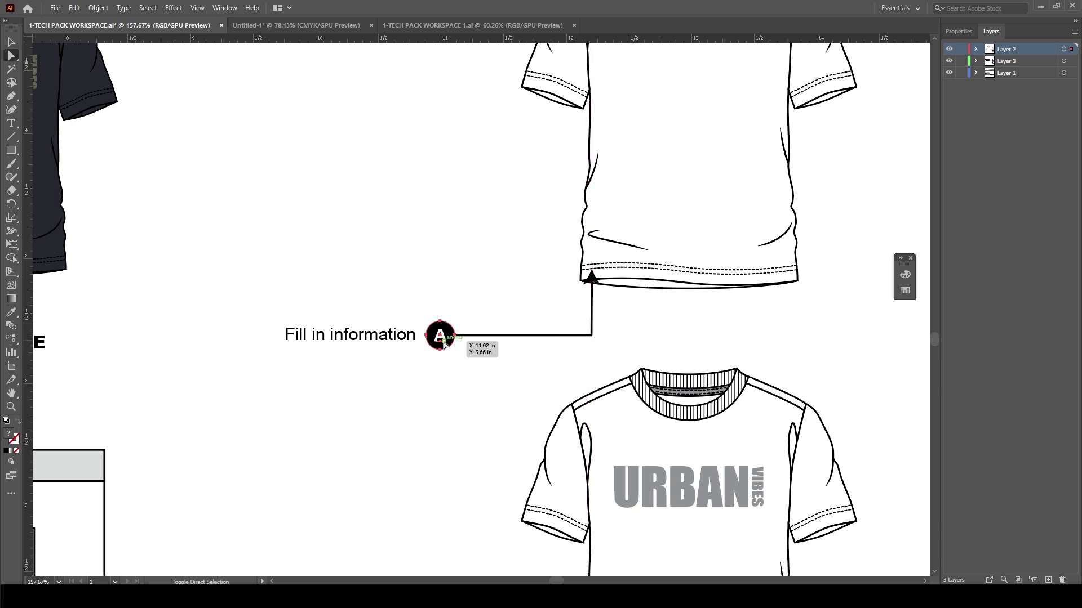
left_click_drag(449, 337, 517, 338)
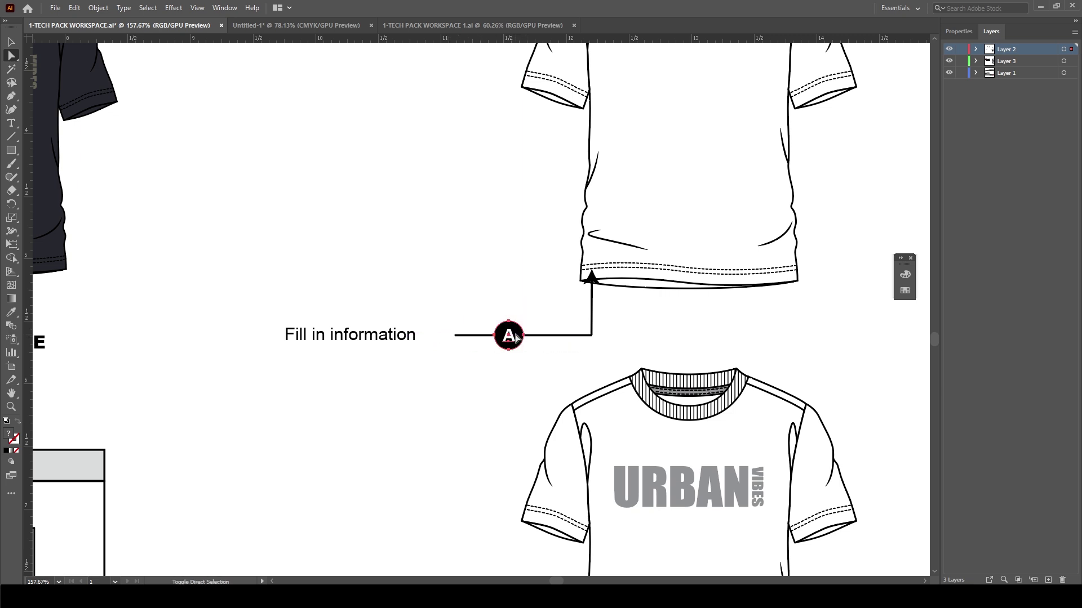
left_click(459, 379)
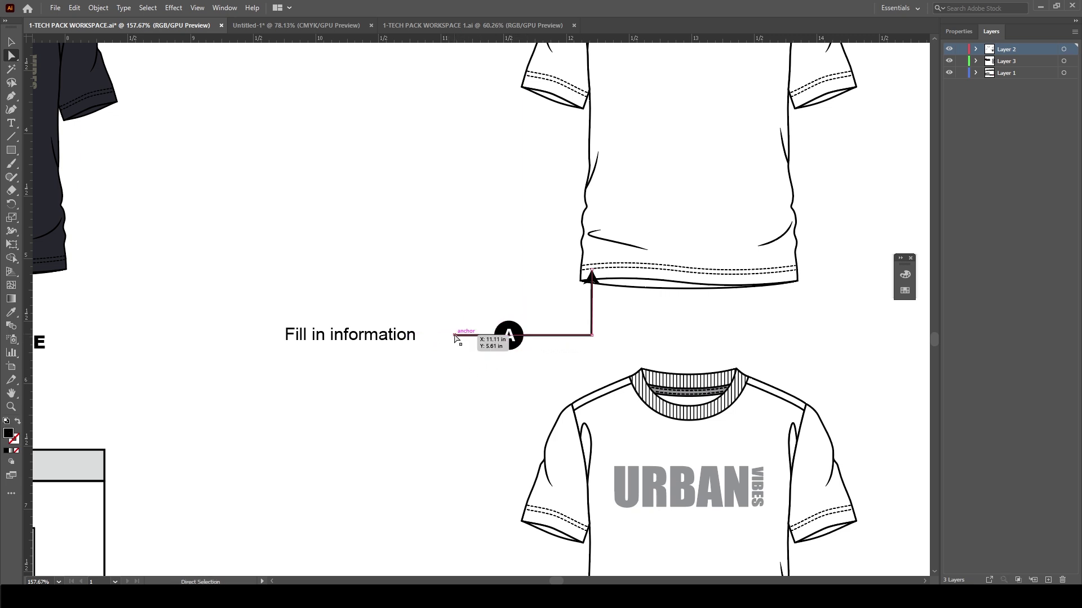
left_click(455, 337)
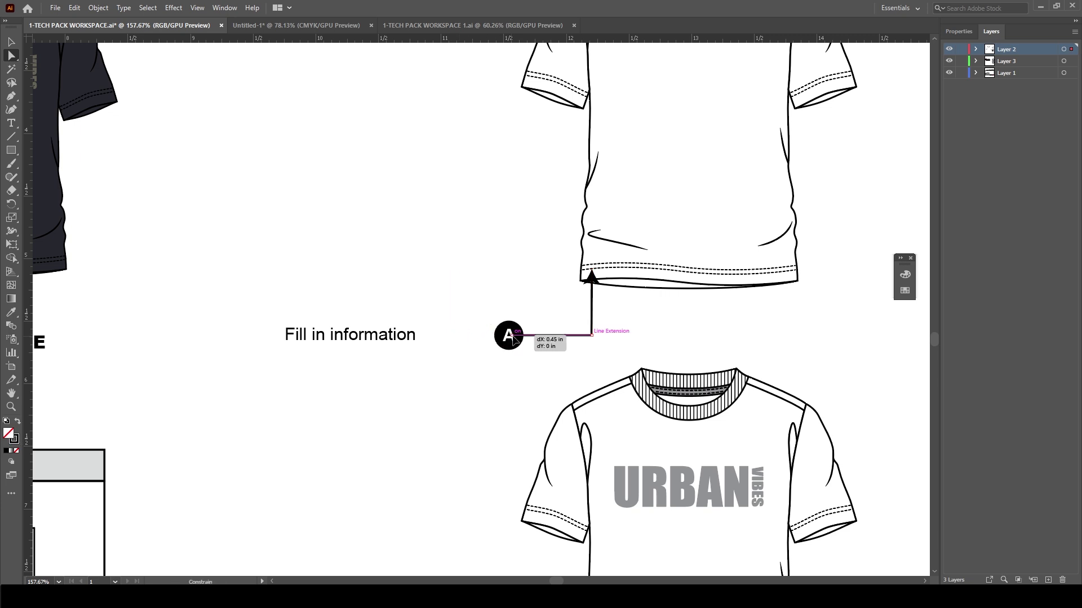